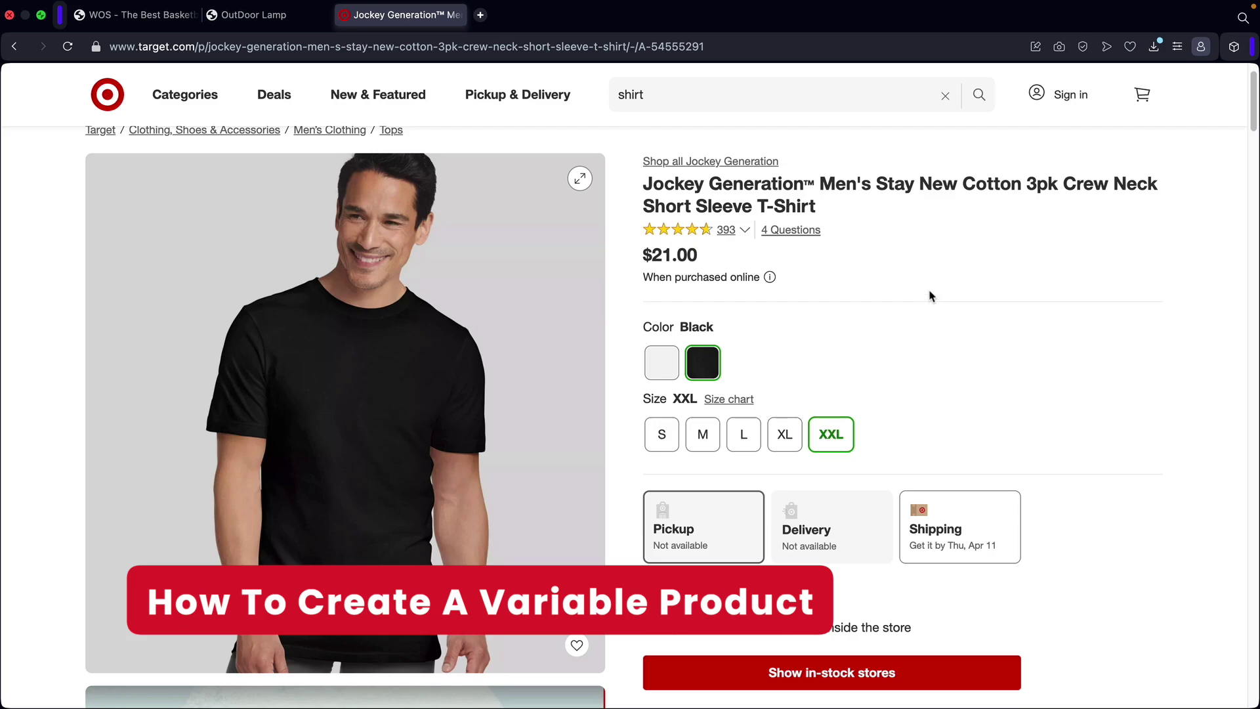
# Step: Select the White colour swatch for the Jockey crew neck T-shirt on Target
pyautogui.click(661, 362)
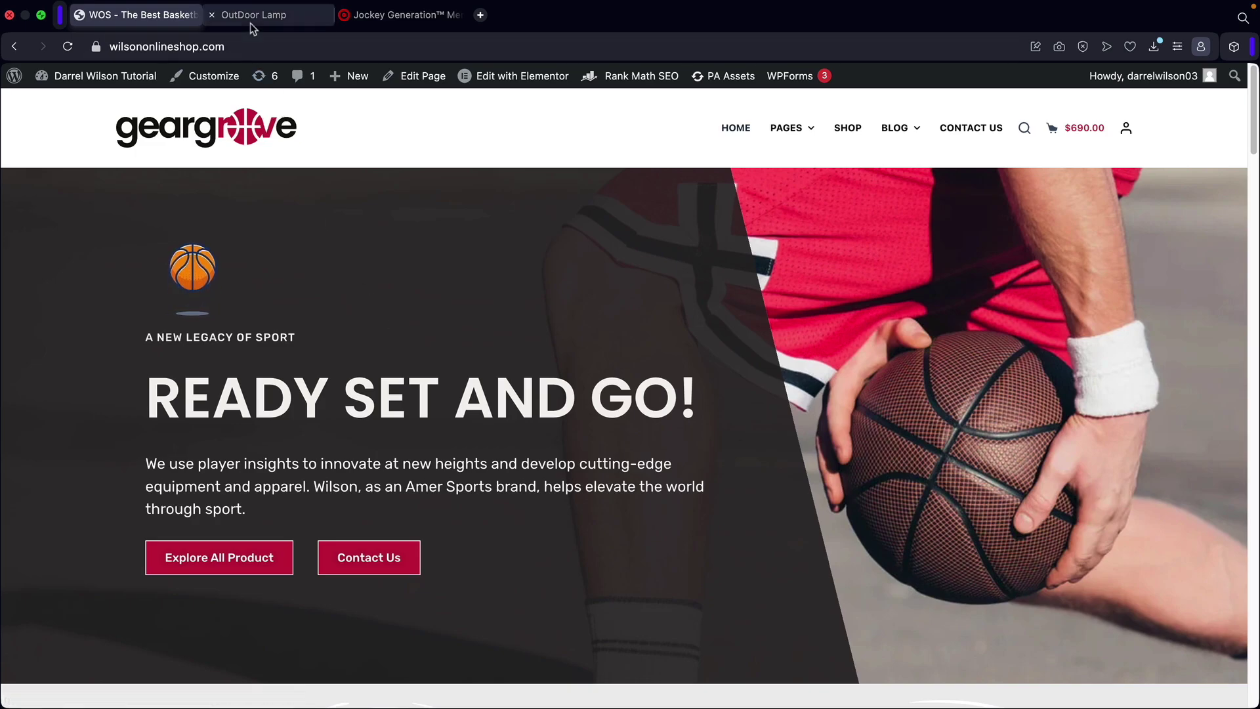
# Step: Open the OutDoor Lamp product page and set Size to Small
pyautogui.click(251, 22)
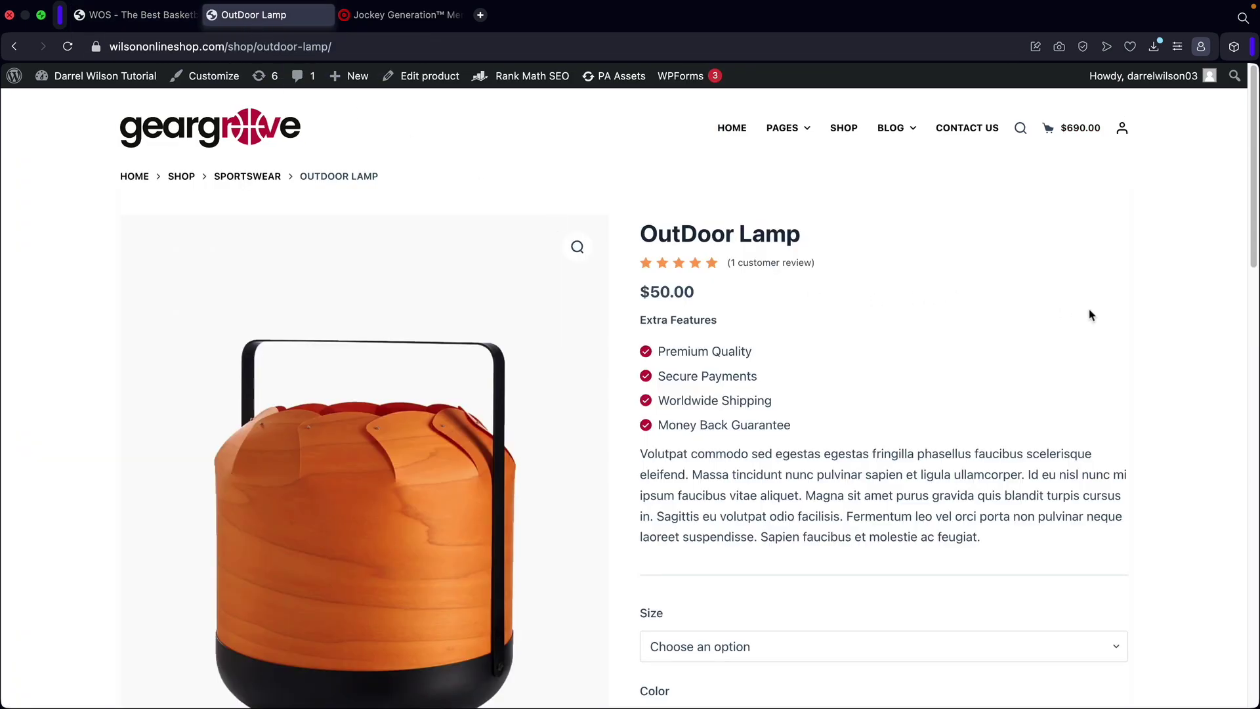
pyautogui.scroll(-3, 1158, 339)
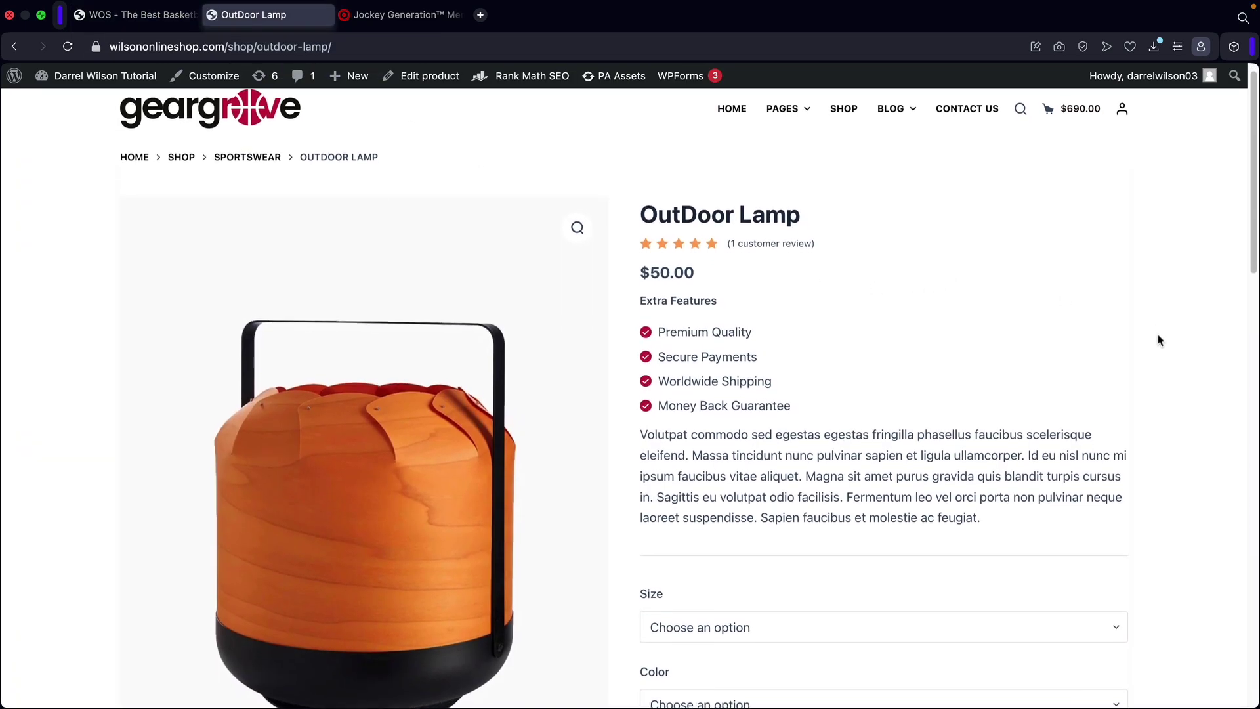
pyautogui.scroll(-1, 1159, 340)
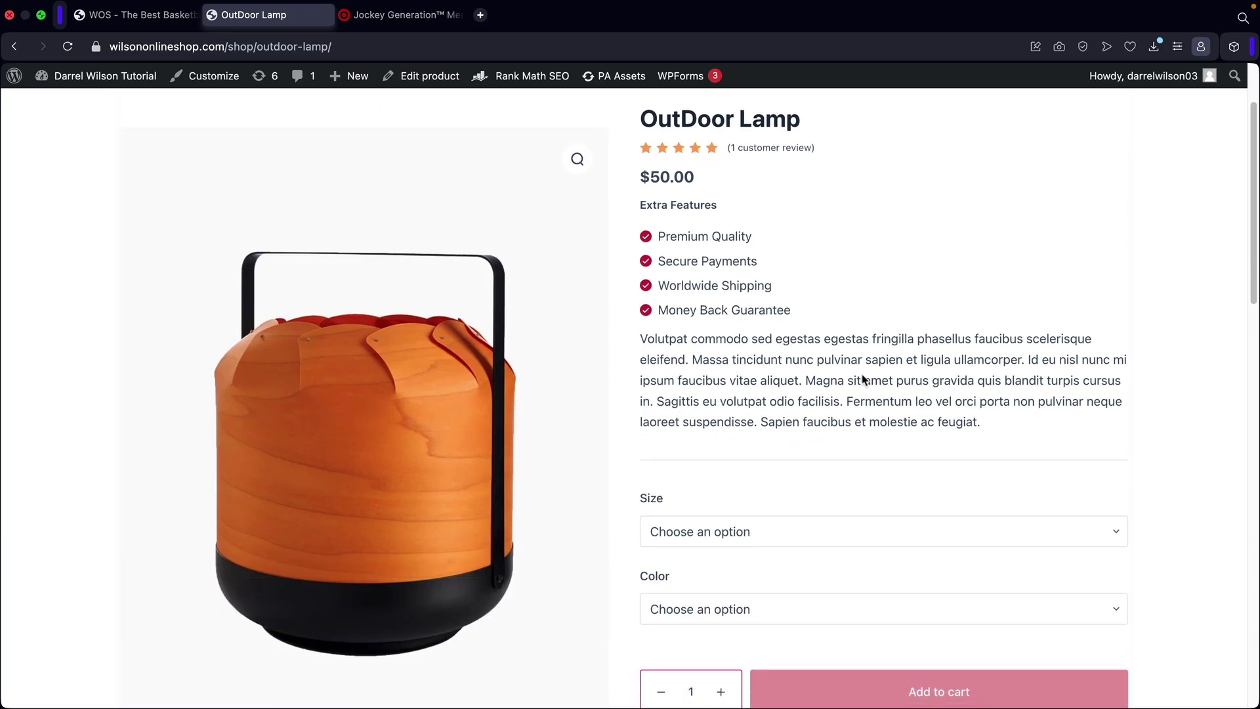
pyautogui.scroll(-6, 830, 376)
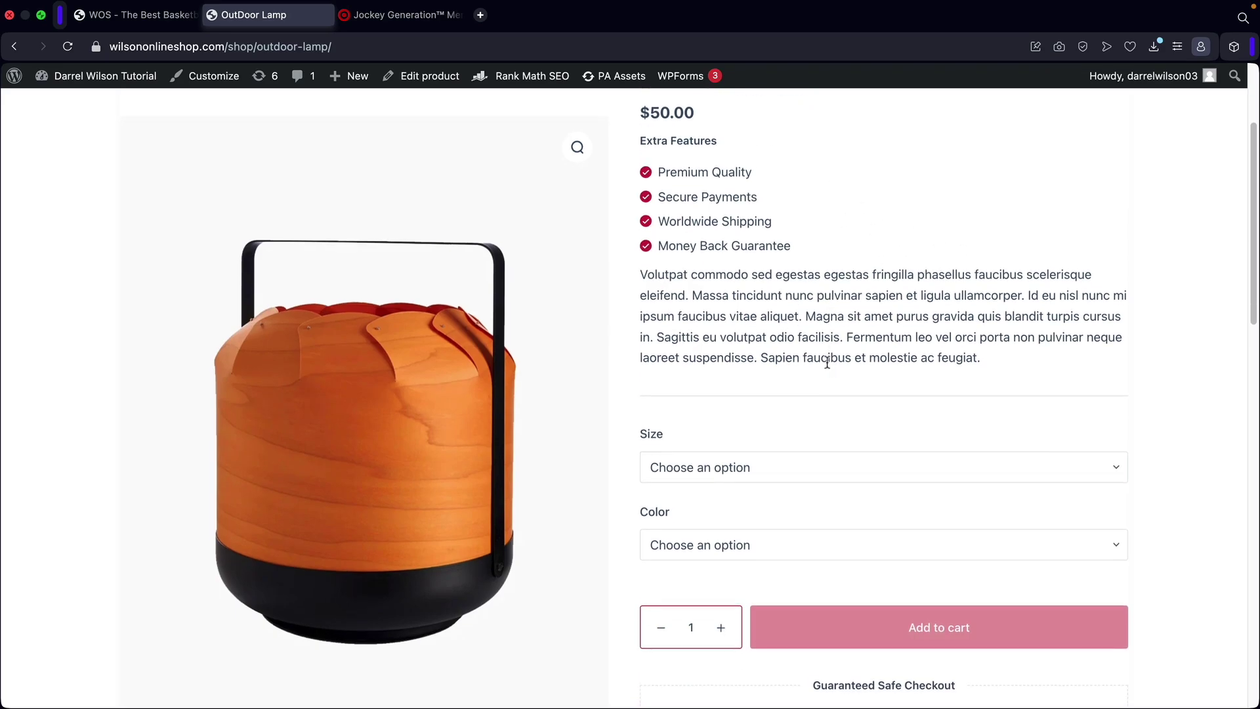
pyautogui.scroll(1, 814, 351)
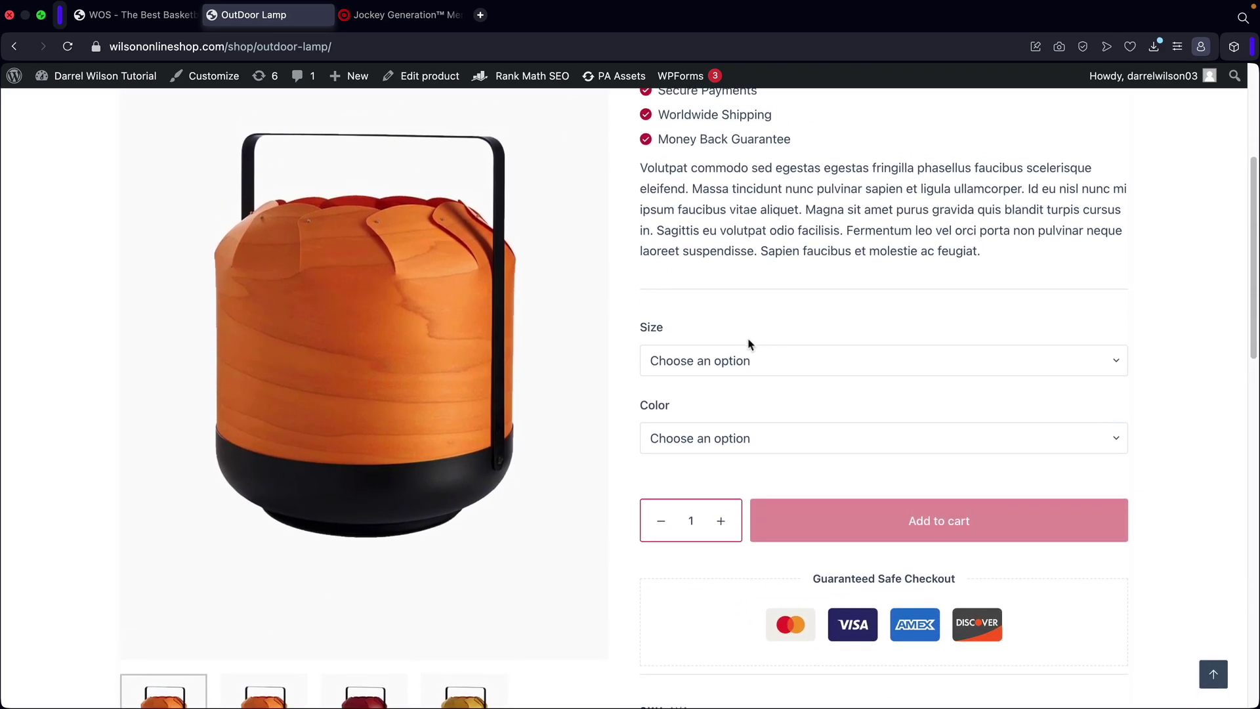
pyautogui.click(728, 367)
pyautogui.click(726, 389)
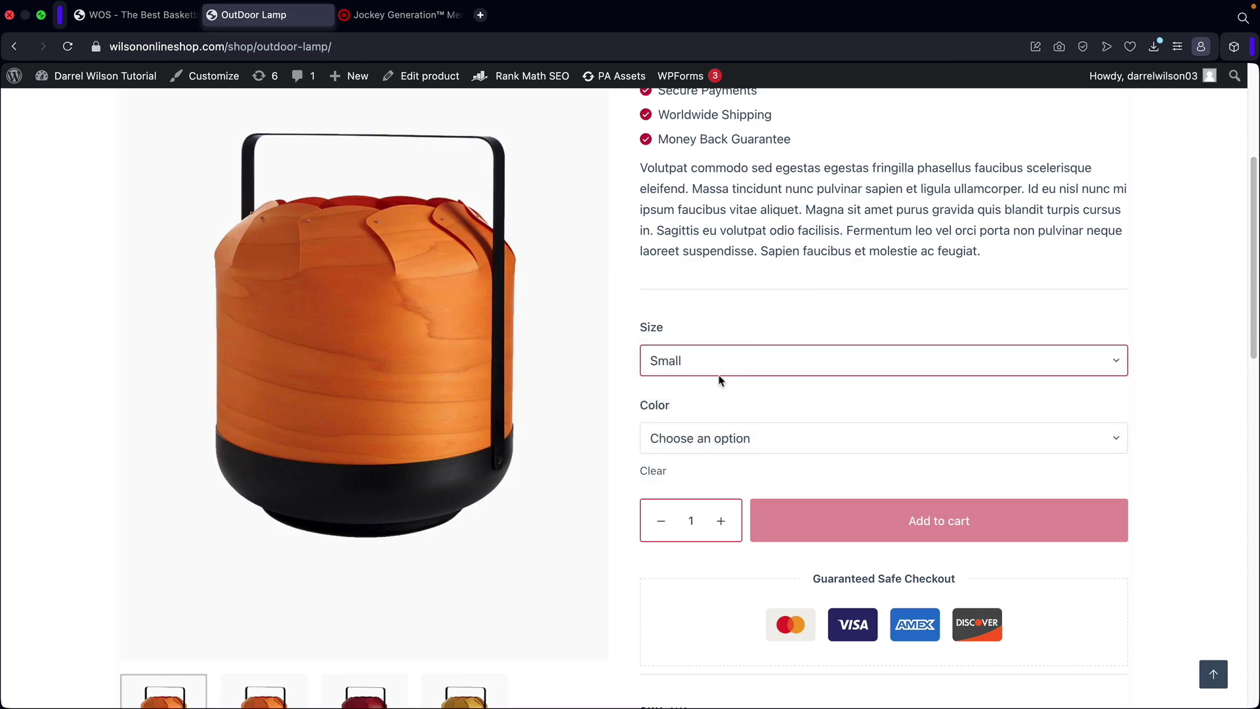
# Step: Cycle the lamp colour through Red, Yellow and finally Orange
pyautogui.click(699, 435)
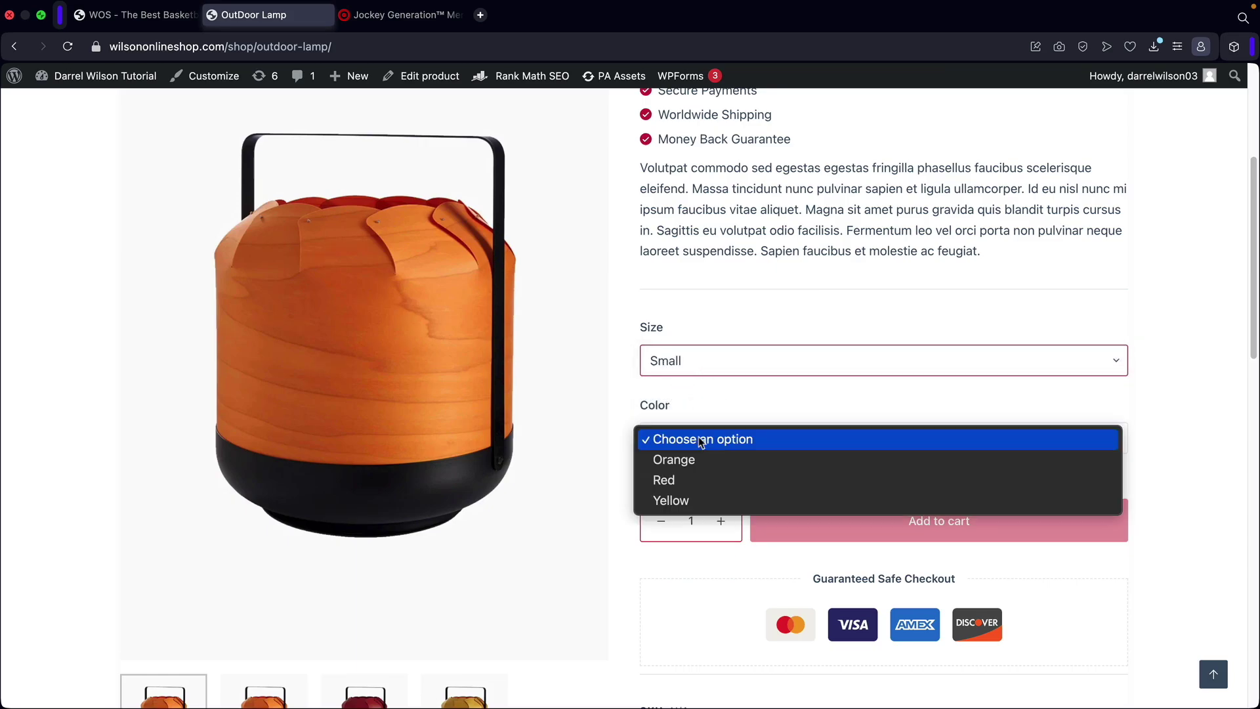
pyautogui.click(698, 483)
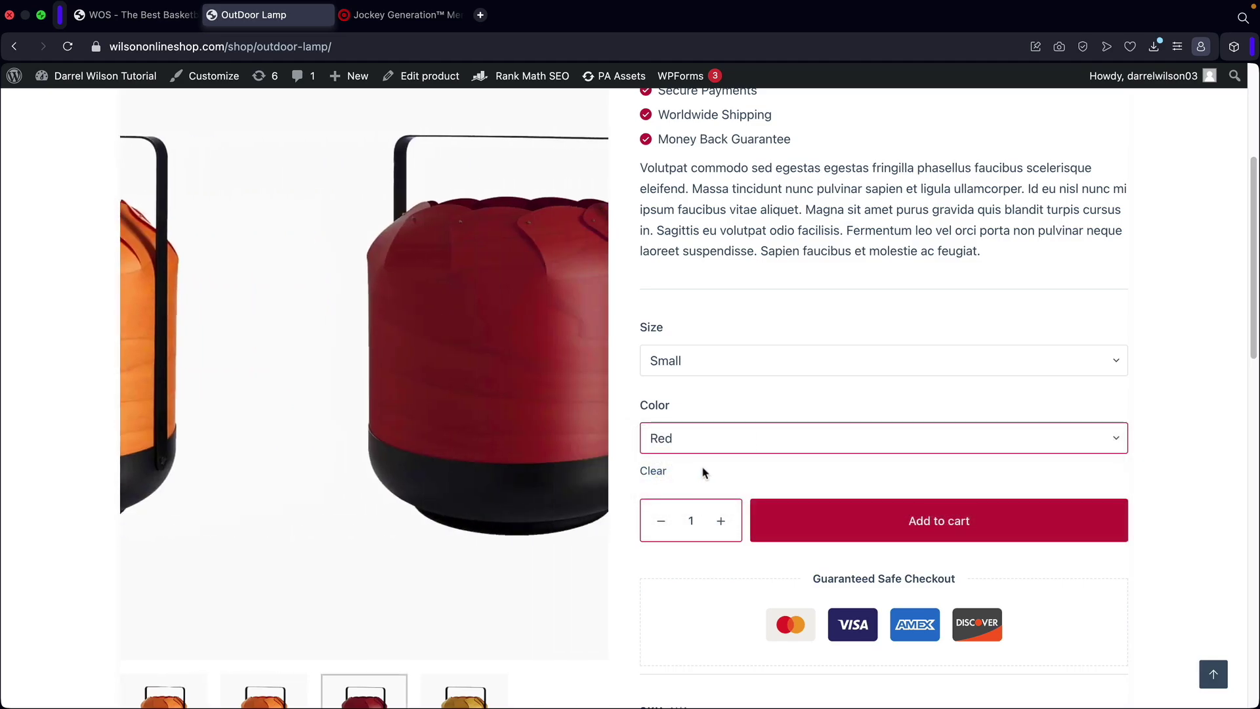
pyautogui.click(703, 438)
pyautogui.click(701, 461)
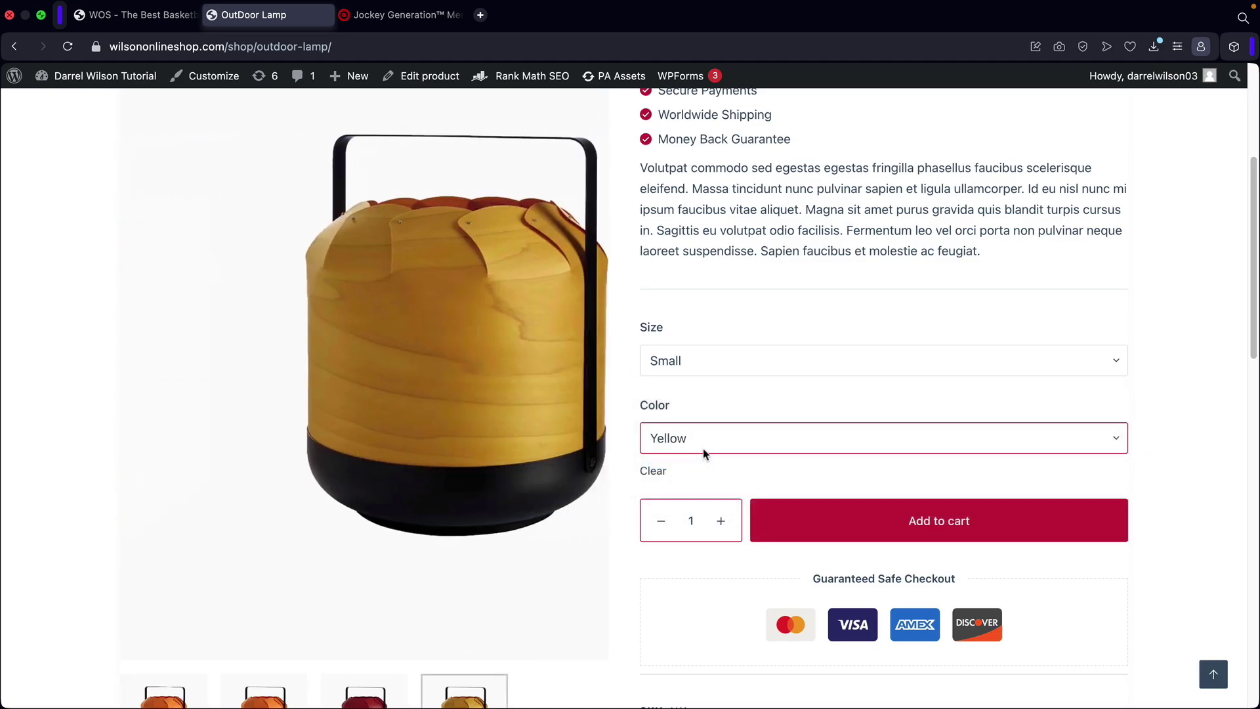
pyautogui.click(706, 440)
pyautogui.click(707, 400)
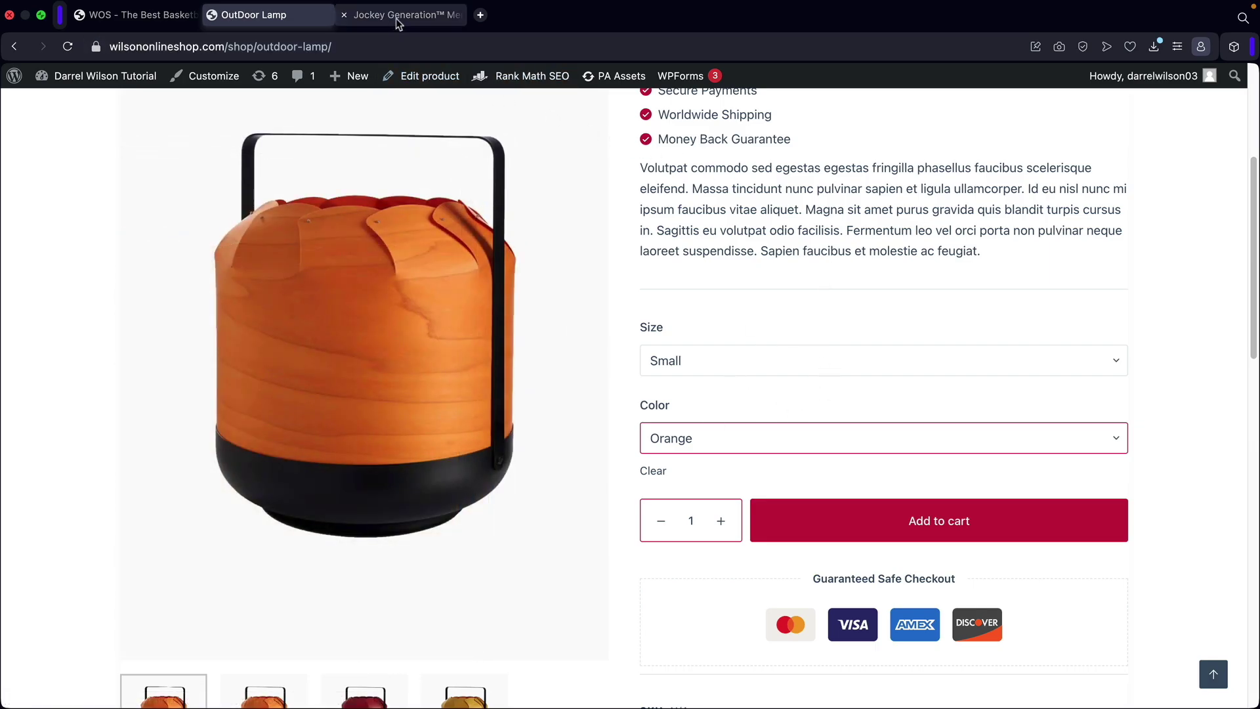
# Step: Set the Target T-shirt to White, try sizes S through XXL, then return to the store home
pyautogui.click(397, 18)
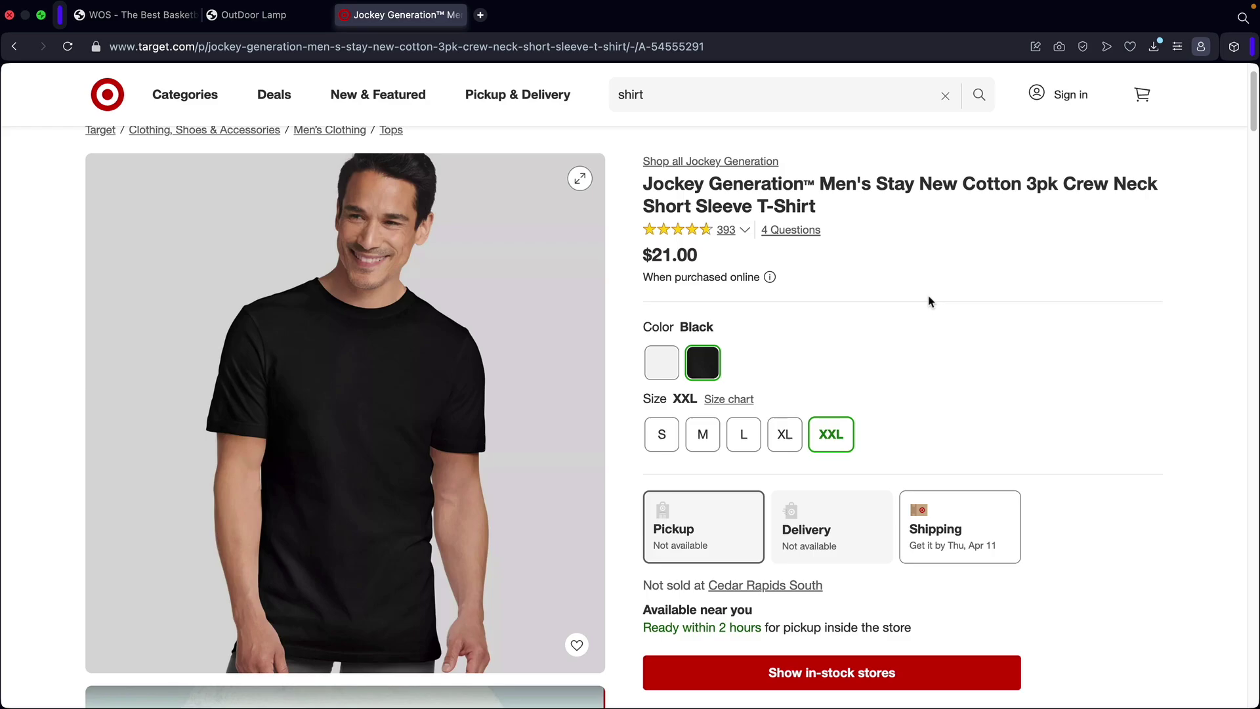
pyautogui.click(662, 363)
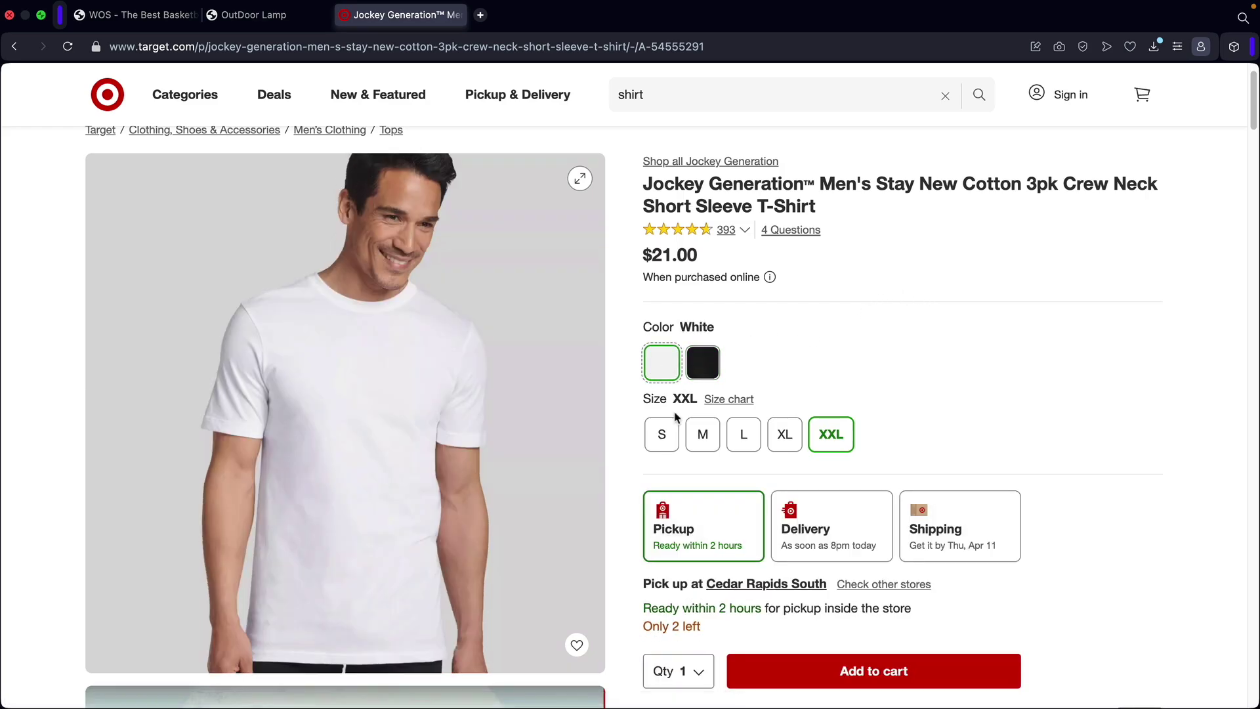
pyautogui.click(742, 433)
pyautogui.click(703, 437)
pyautogui.click(661, 435)
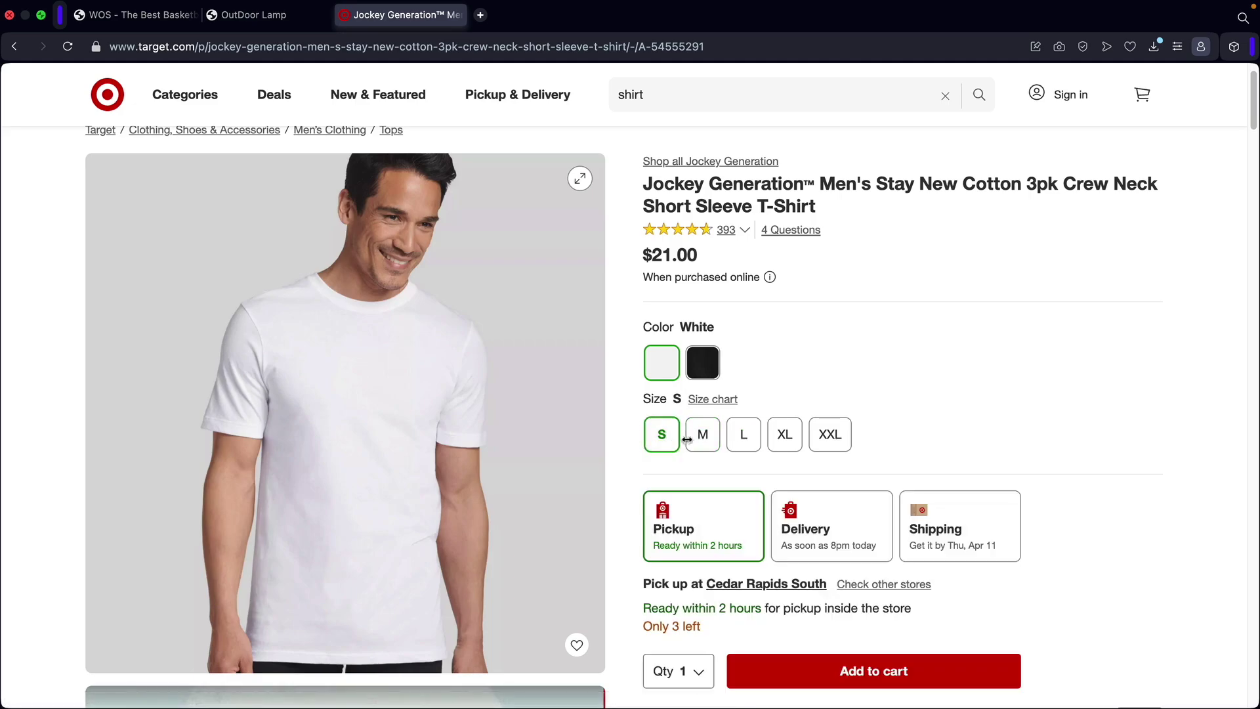
pyautogui.click(702, 434)
pyautogui.click(744, 439)
pyautogui.click(784, 433)
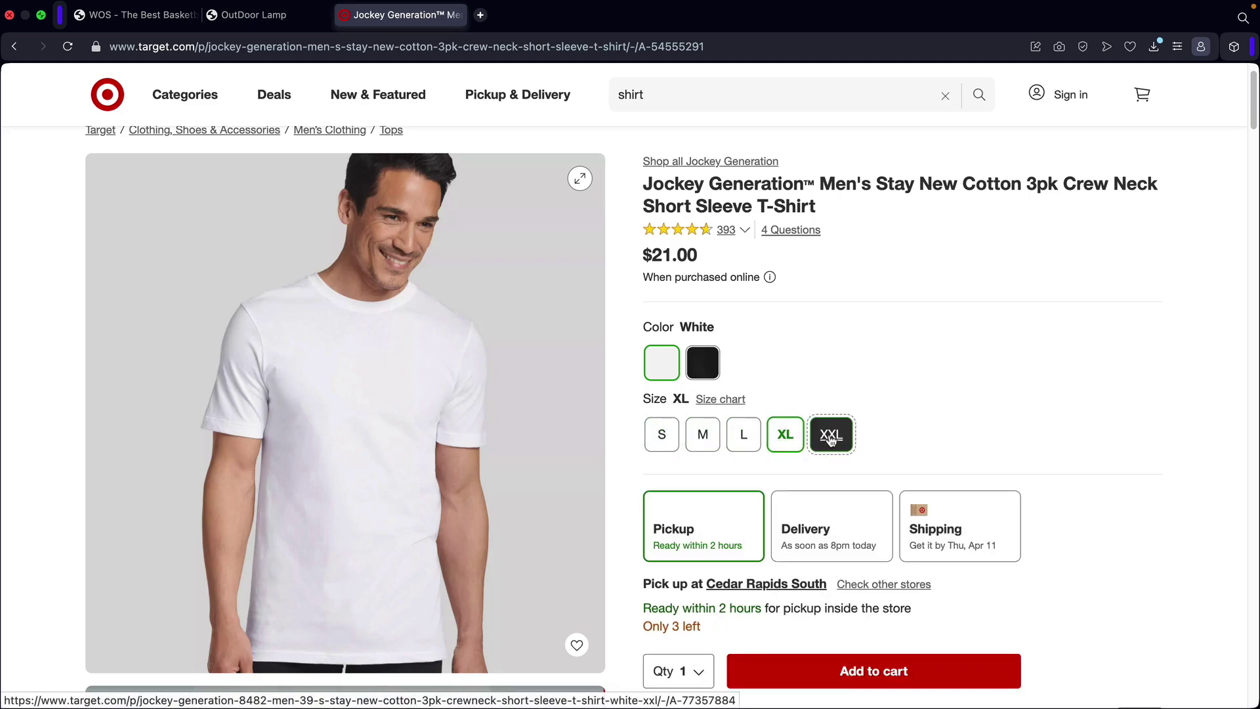
pyautogui.click(830, 433)
pyautogui.click(244, 14)
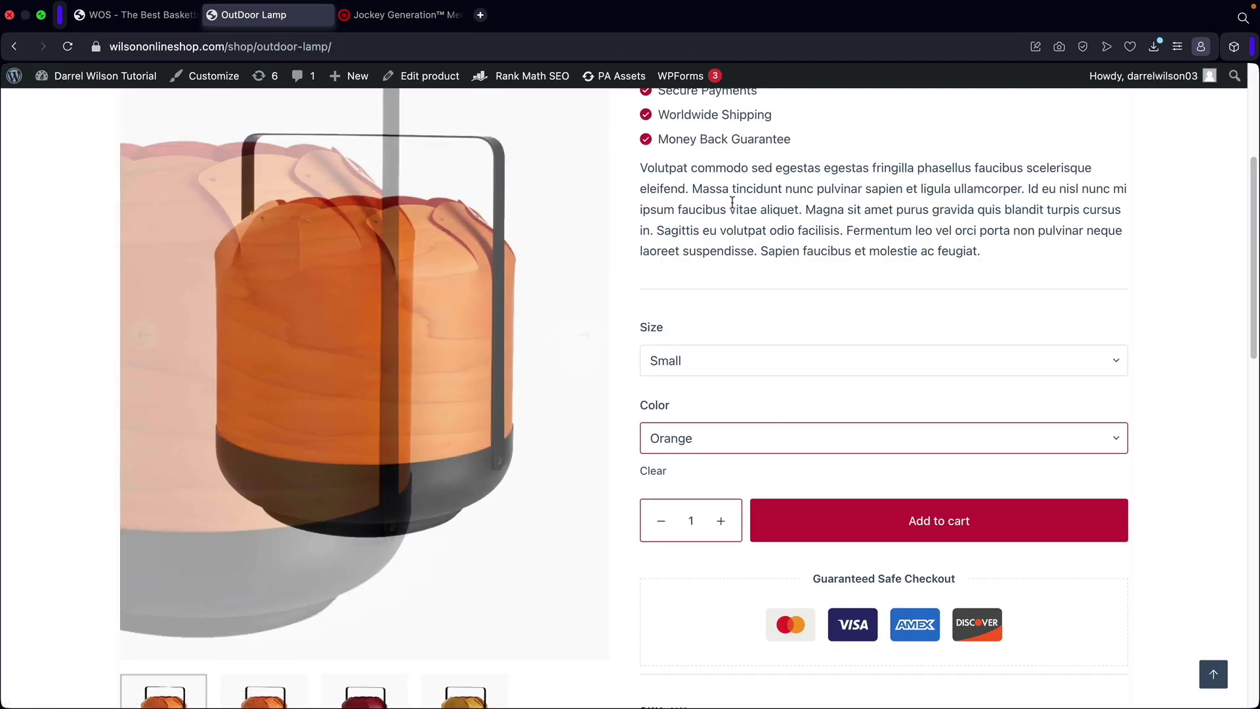
pyautogui.click(139, 14)
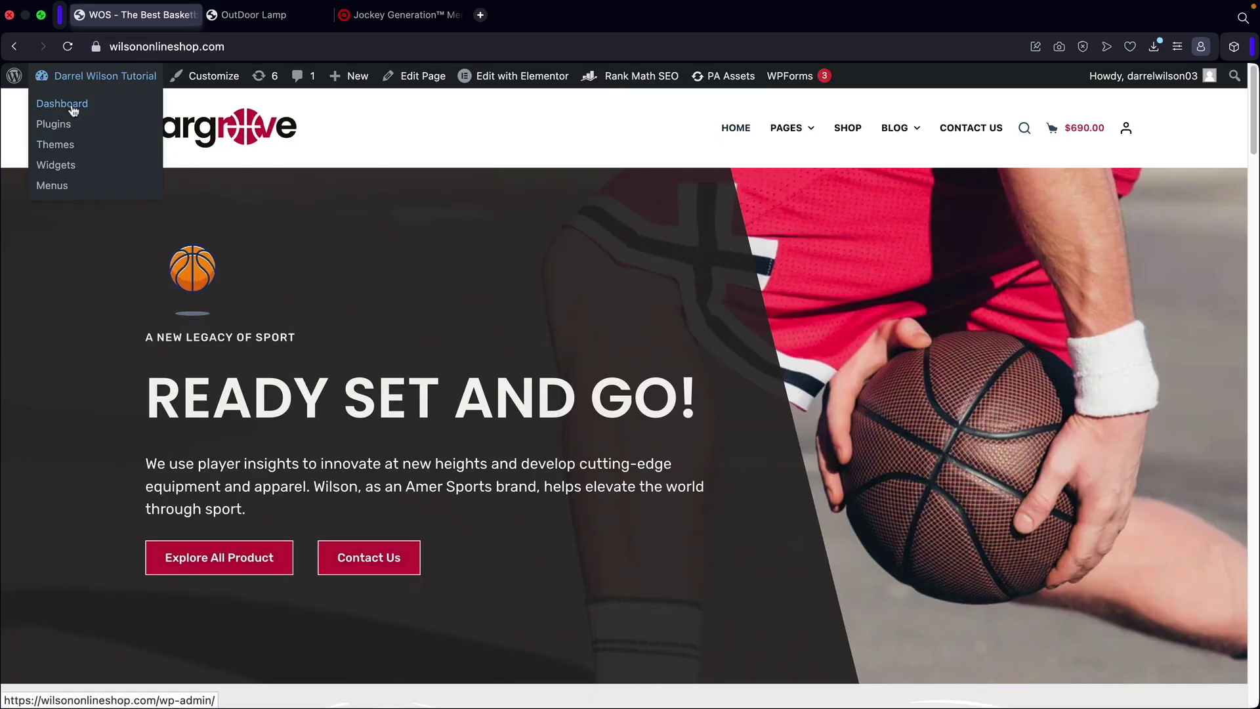
# Step: Go to the WordPress dashboard and open Products > All Products
pyautogui.click(71, 110)
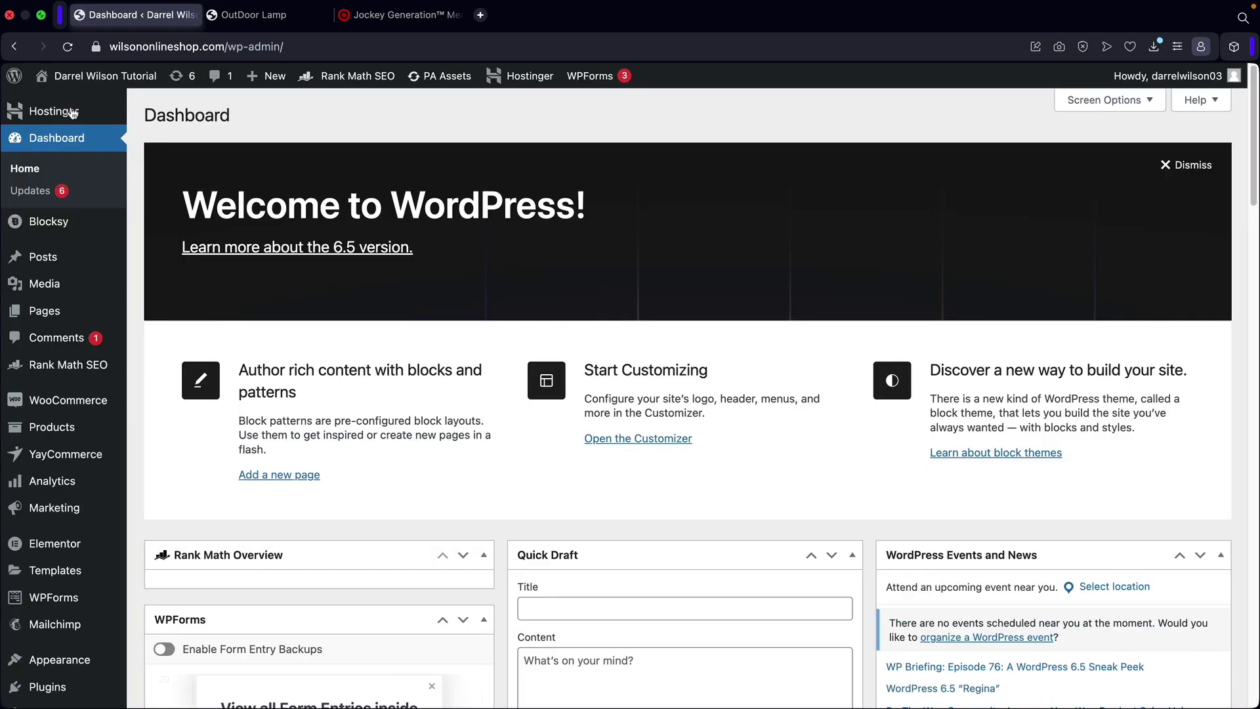
pyautogui.moveTo(61, 402)
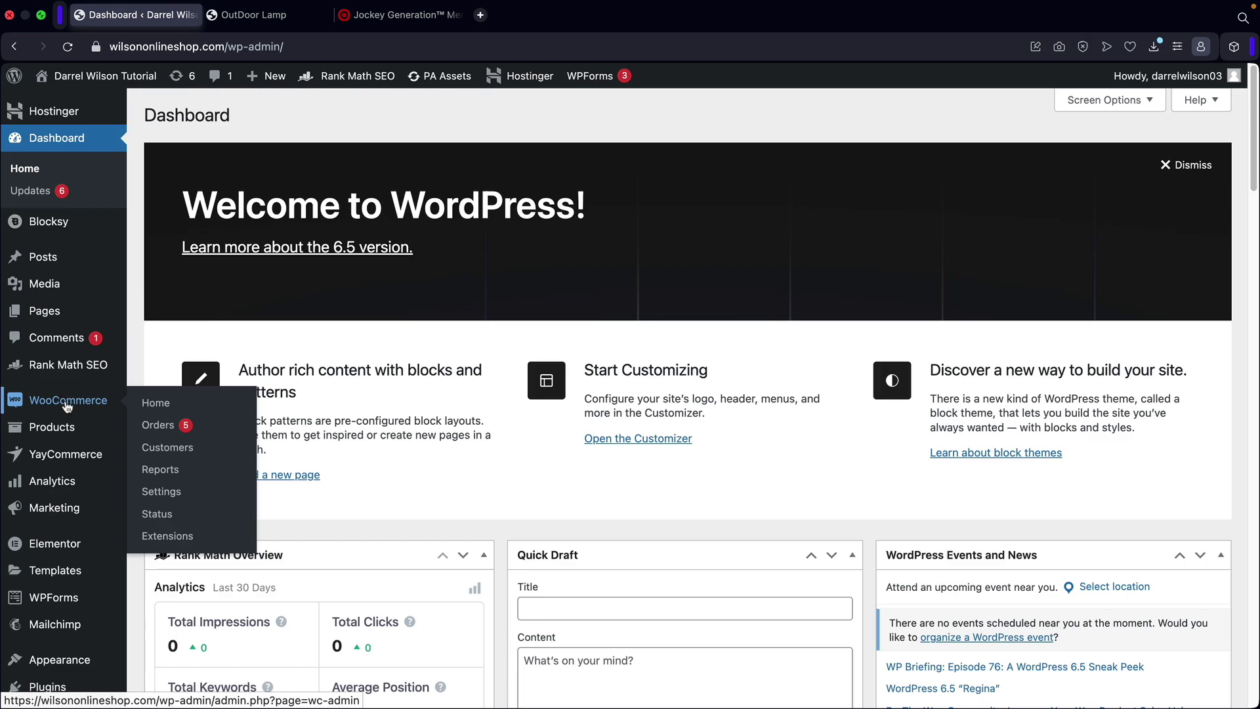
pyautogui.moveTo(92, 426)
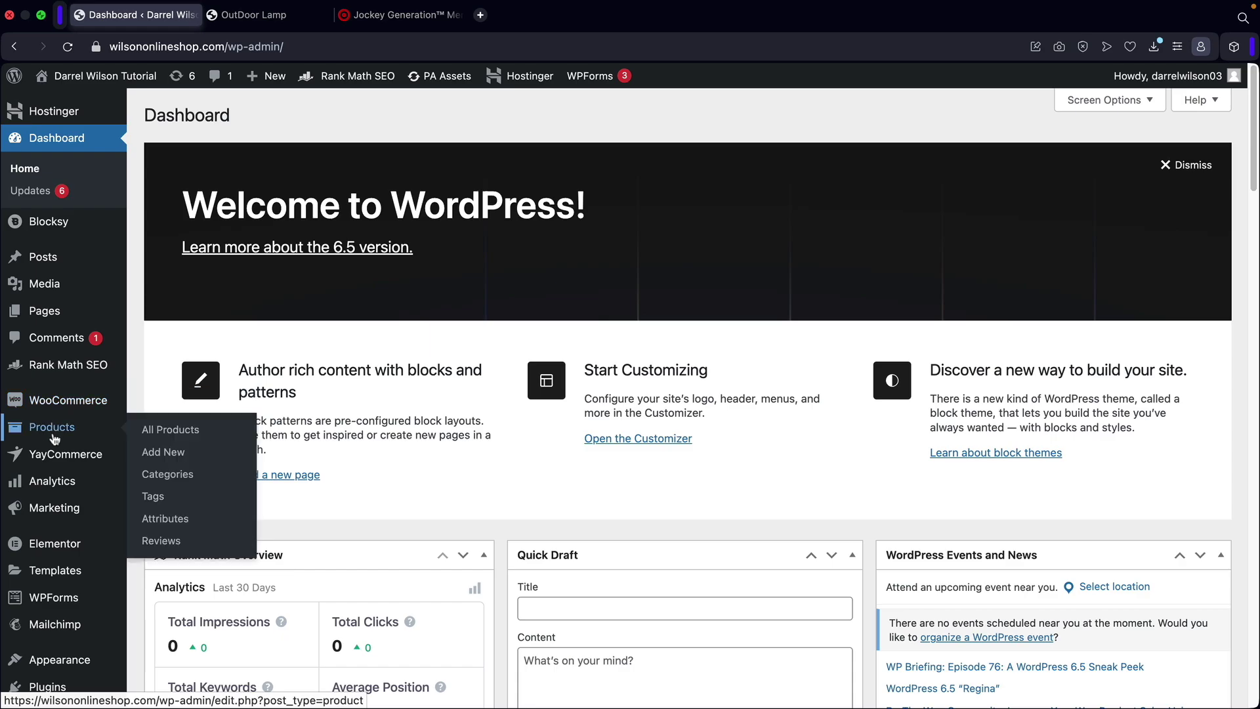
pyautogui.click(161, 431)
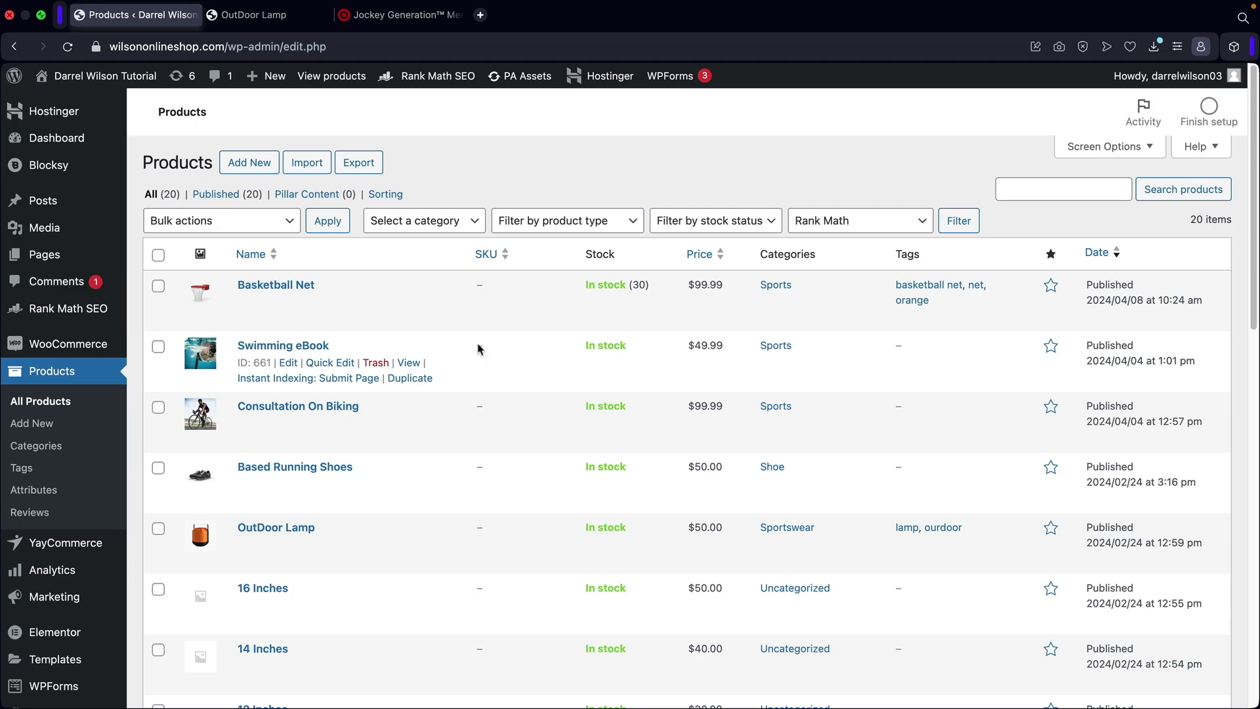
# Step: Start a new product named 'OutDoor Lamp' and paste in its 141-word description
pyautogui.click(244, 164)
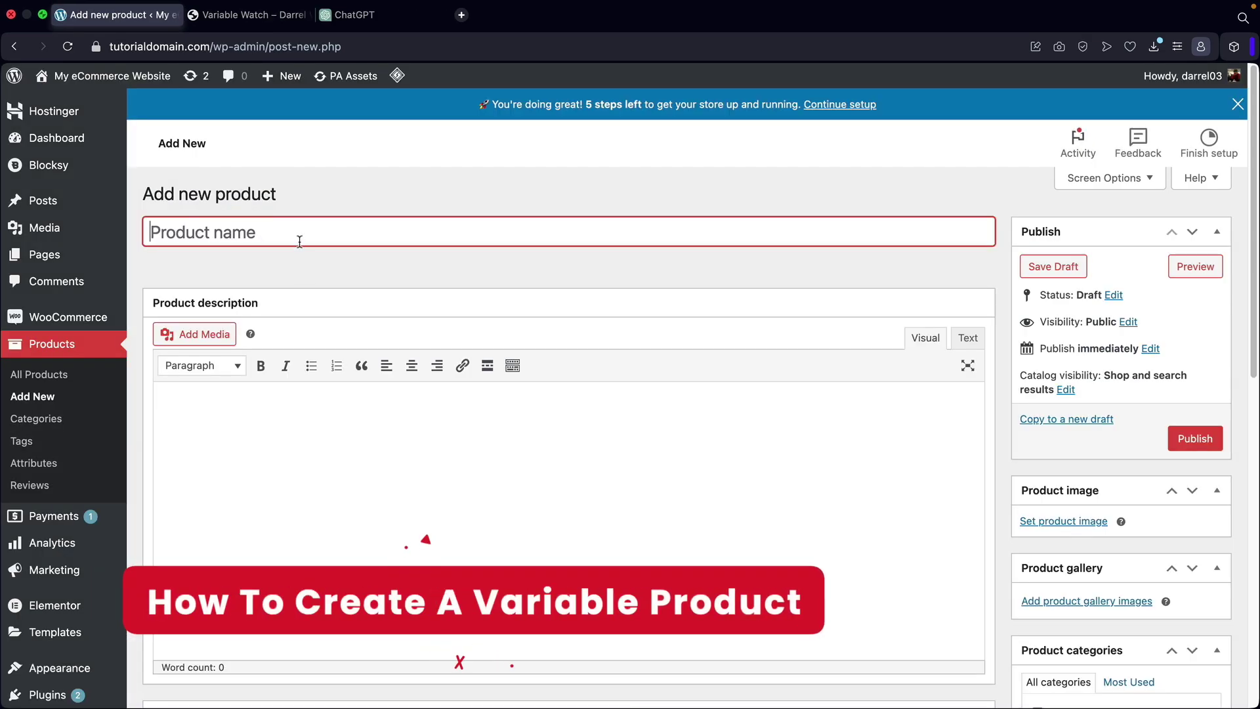
pyautogui.write('OutDoor Lamp')
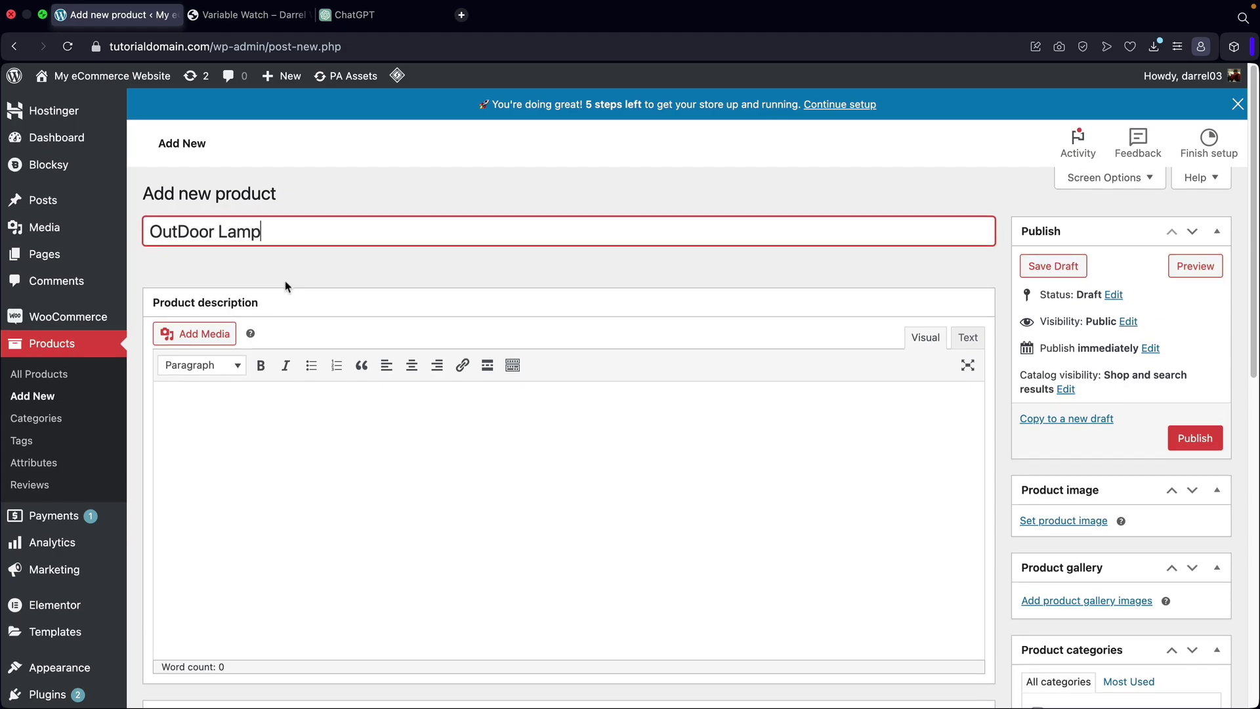
pyautogui.scroll(-4, 269, 292)
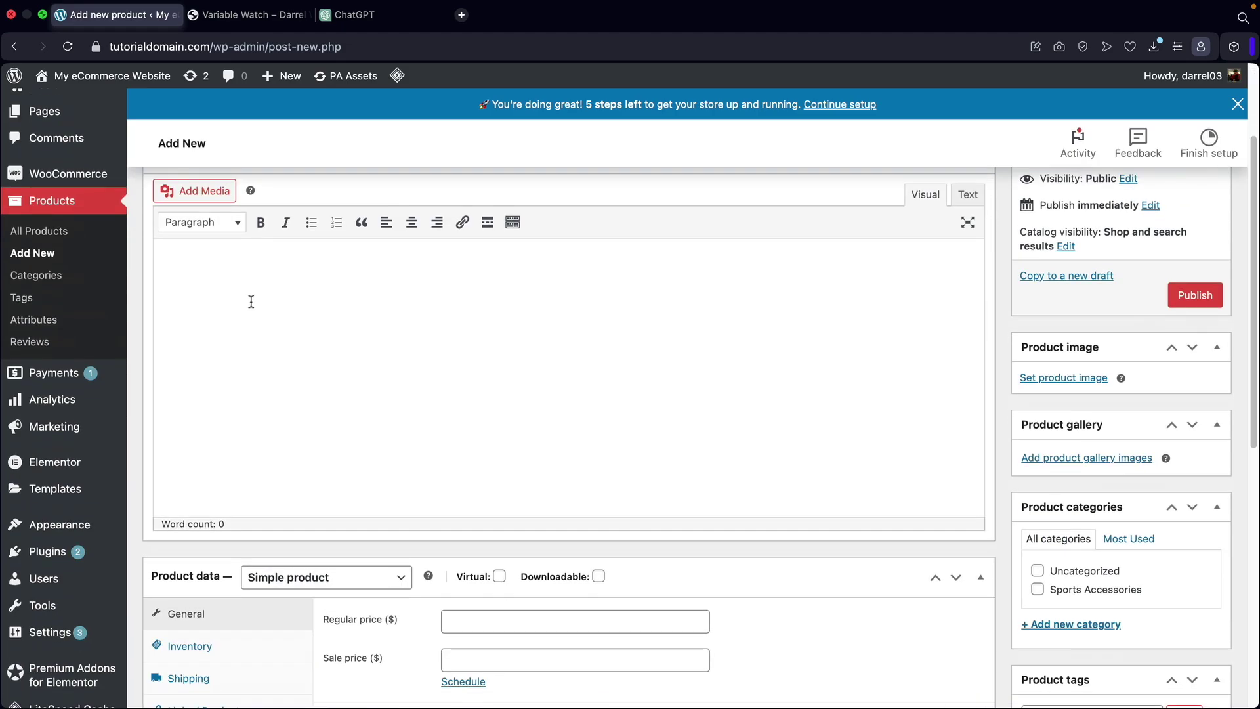
pyautogui.click(188, 272)
pyautogui.rightClick(185, 280)
pyautogui.click(184, 266)
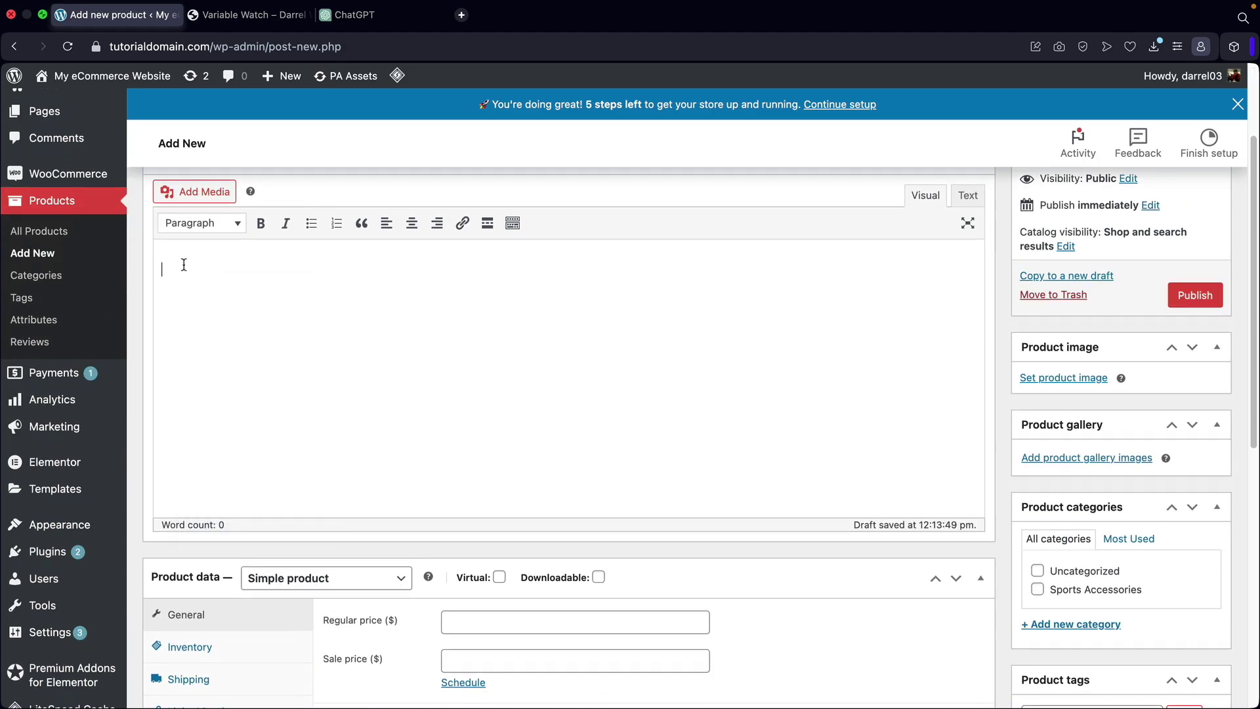
pyautogui.write('Weather-Resistant Materials: Constructed with heavy-duty, all-weather nylon, our basketball net can endure any climate, from the scorching summer heat to the icy winter chills, ensuring year-round usability. Professional Grade: With its 12-loop design, it meets professional standards, offering the perfect fit for all standard-sized basketball rims. The thick and durable construction provides a satisfying swoosh sound, giving you that authentic game-day experience. Easy Installation: Get into action quicker with our easy-to-install net. It effortlessly attaches to any standard basketball rim, making it ideal for home, school, or recreational park use. Fade-Resistant Color: Our net comes in a vibrant, fade-resistant white color that not only looks great but also ensures high visibility during play, day or night. Enhanced Durability: Reinforced for strength, our net is designed to resist fraying and breaking, keeping your game going longer without the need for frequent replacements.')
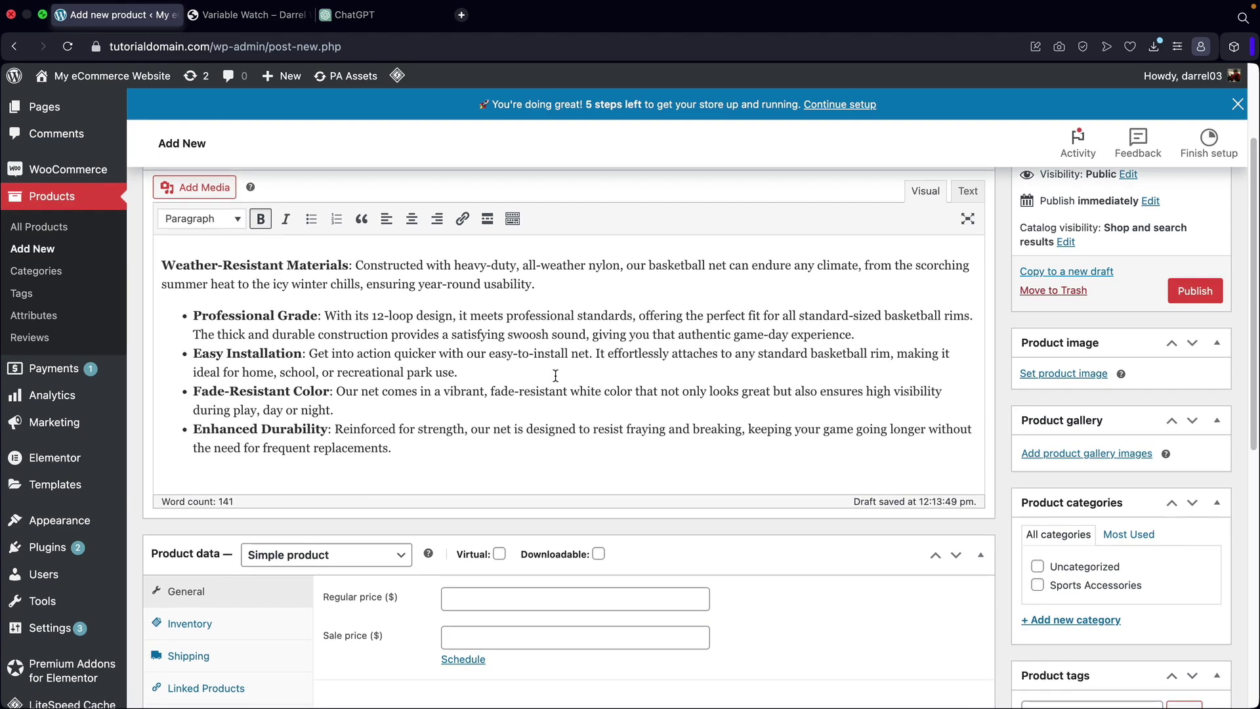
pyautogui.scroll(-5, 555, 375)
pyautogui.scroll(-2, 555, 376)
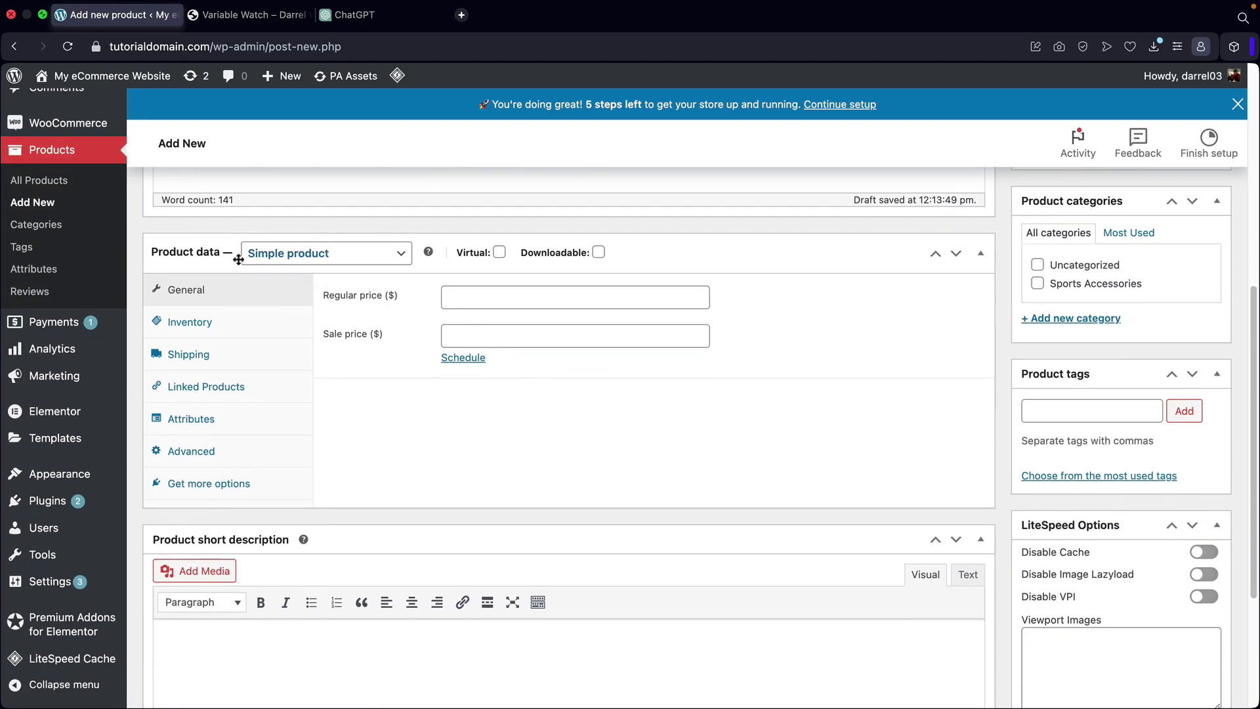
# Step: Set the product type to Variable product
pyautogui.click(296, 260)
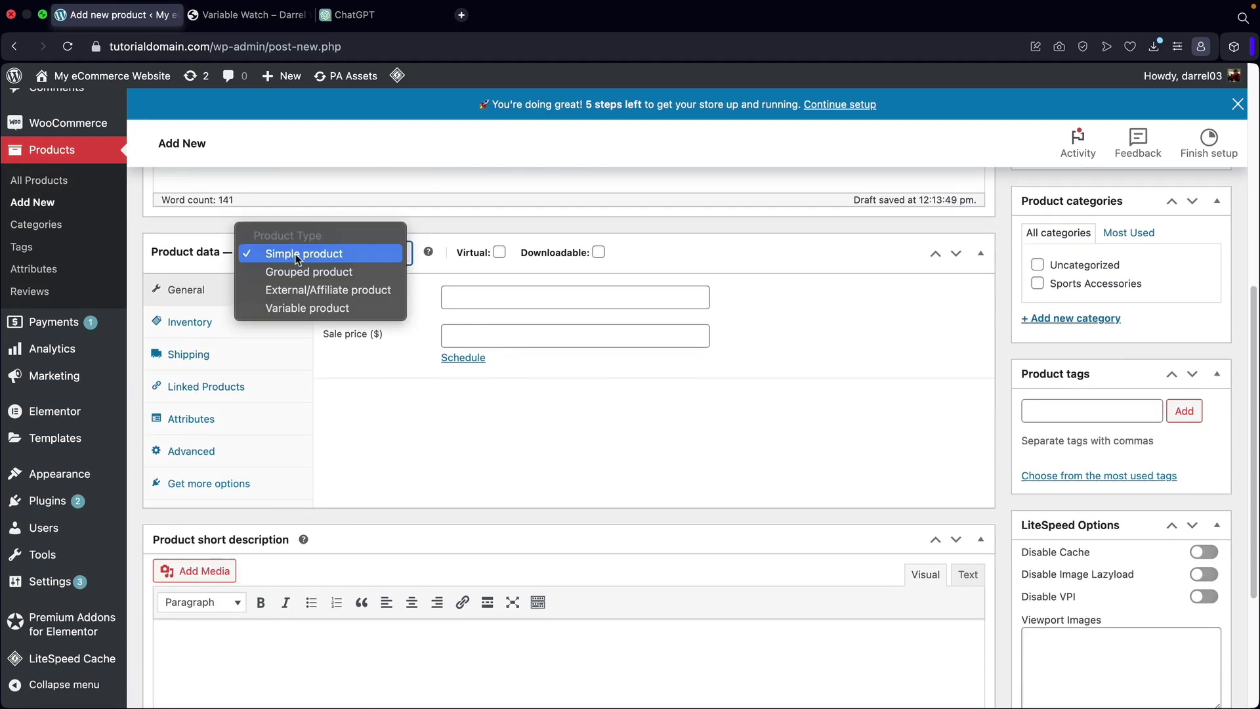
pyautogui.click(309, 308)
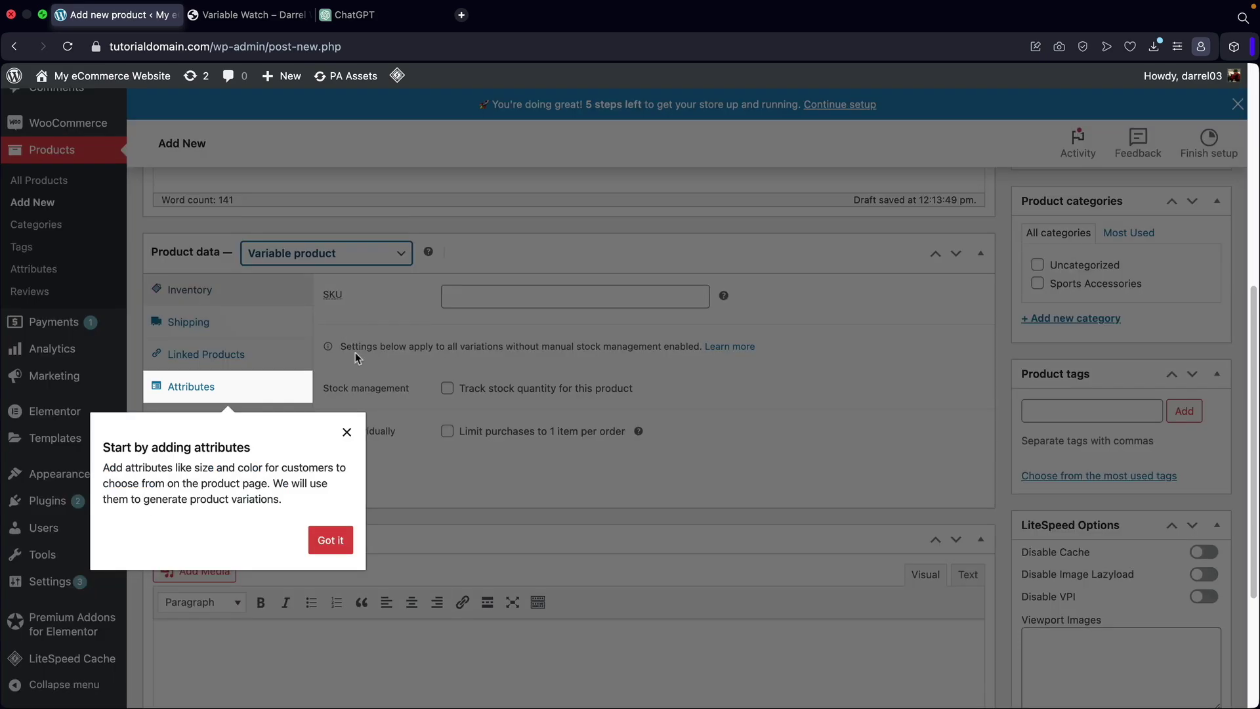
pyautogui.click(346, 432)
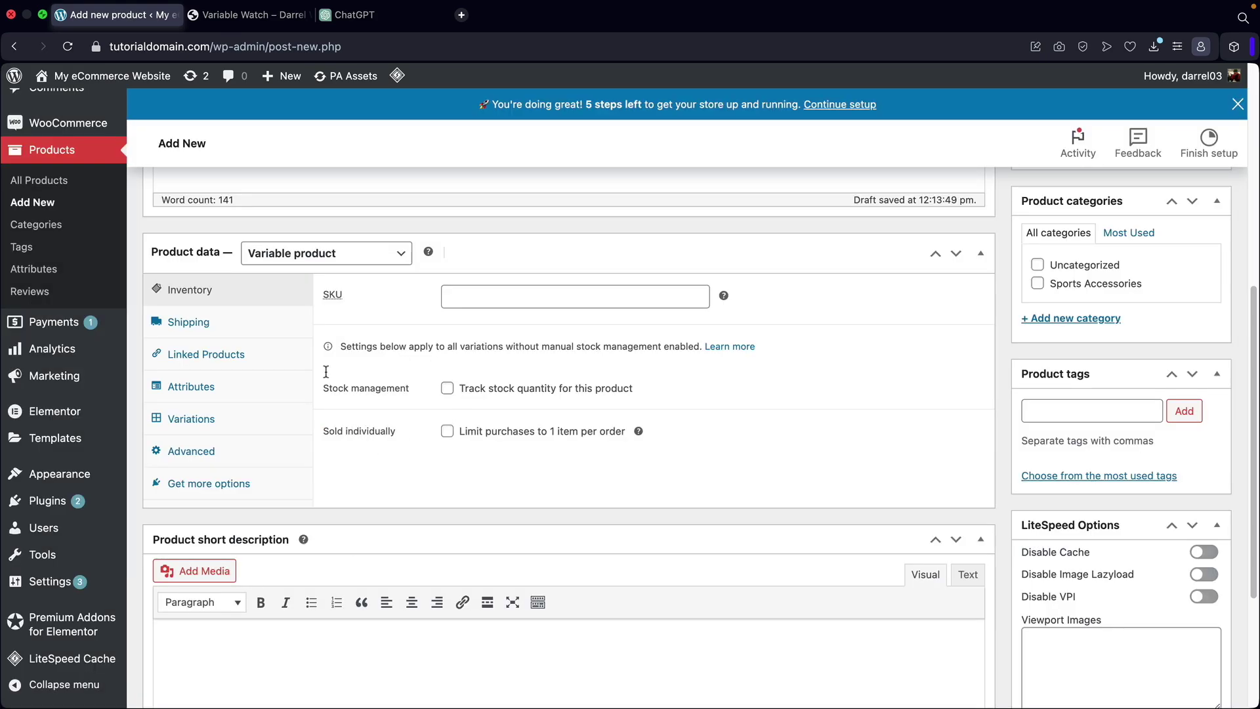
# Step: Under Linked Products, add Basketball Net (#82) as an upsell
pyautogui.click(210, 326)
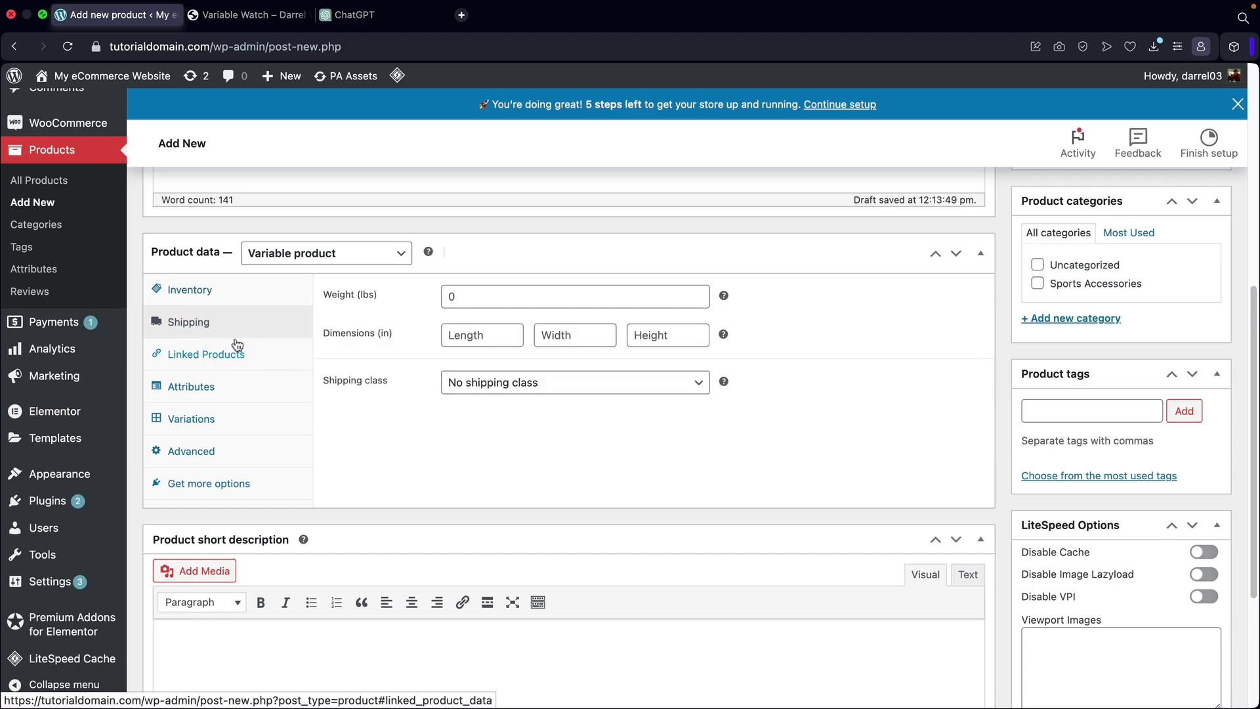
pyautogui.click(237, 355)
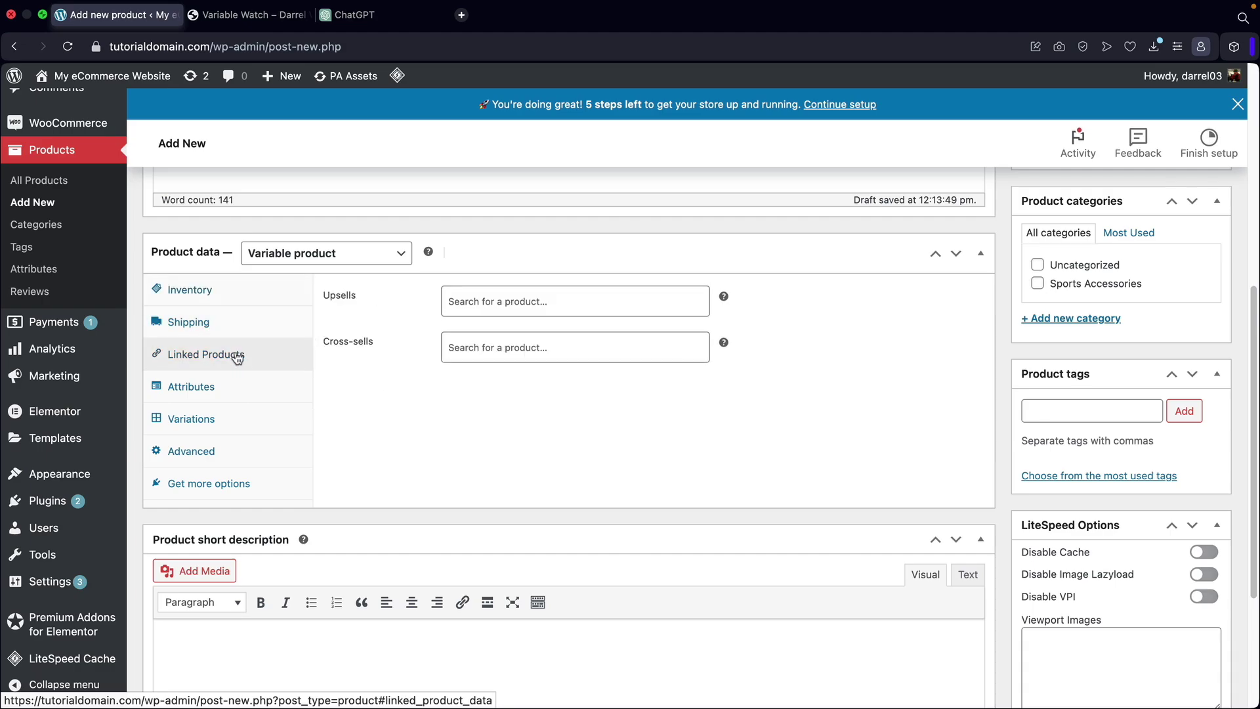
pyautogui.click(509, 305)
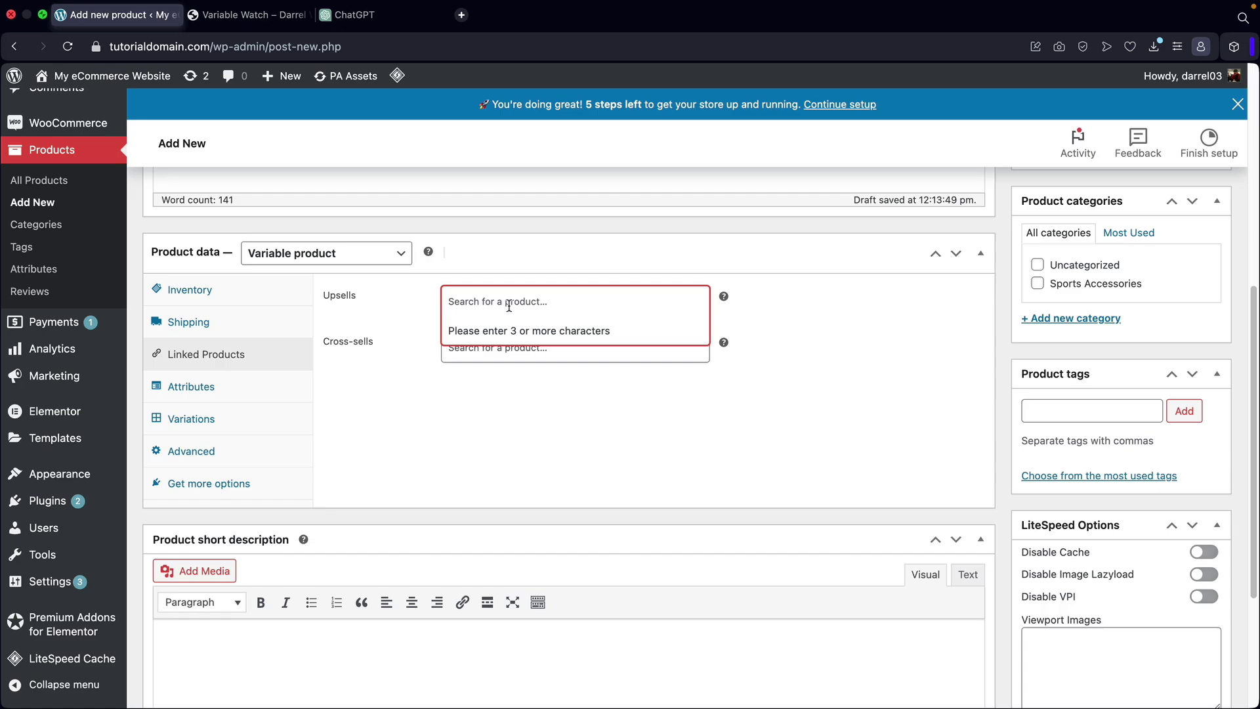
pyautogui.write('bask')
pyautogui.click(457, 330)
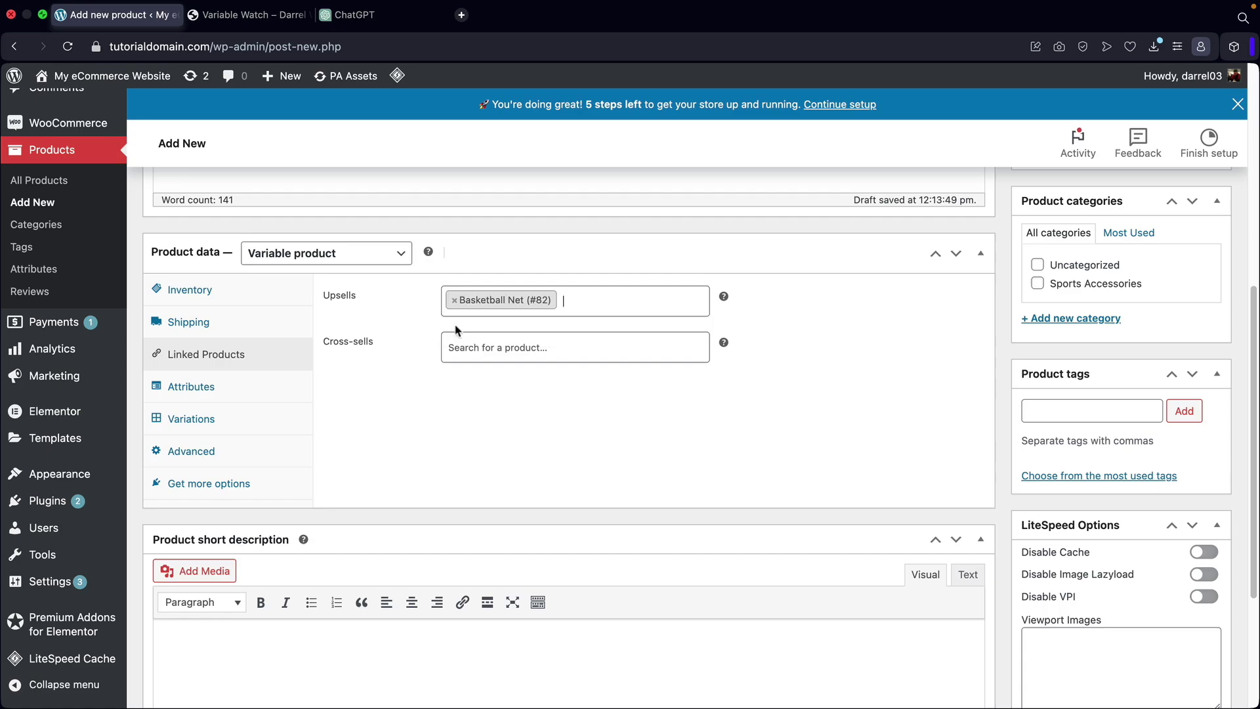
pyautogui.moveTo(724, 295)
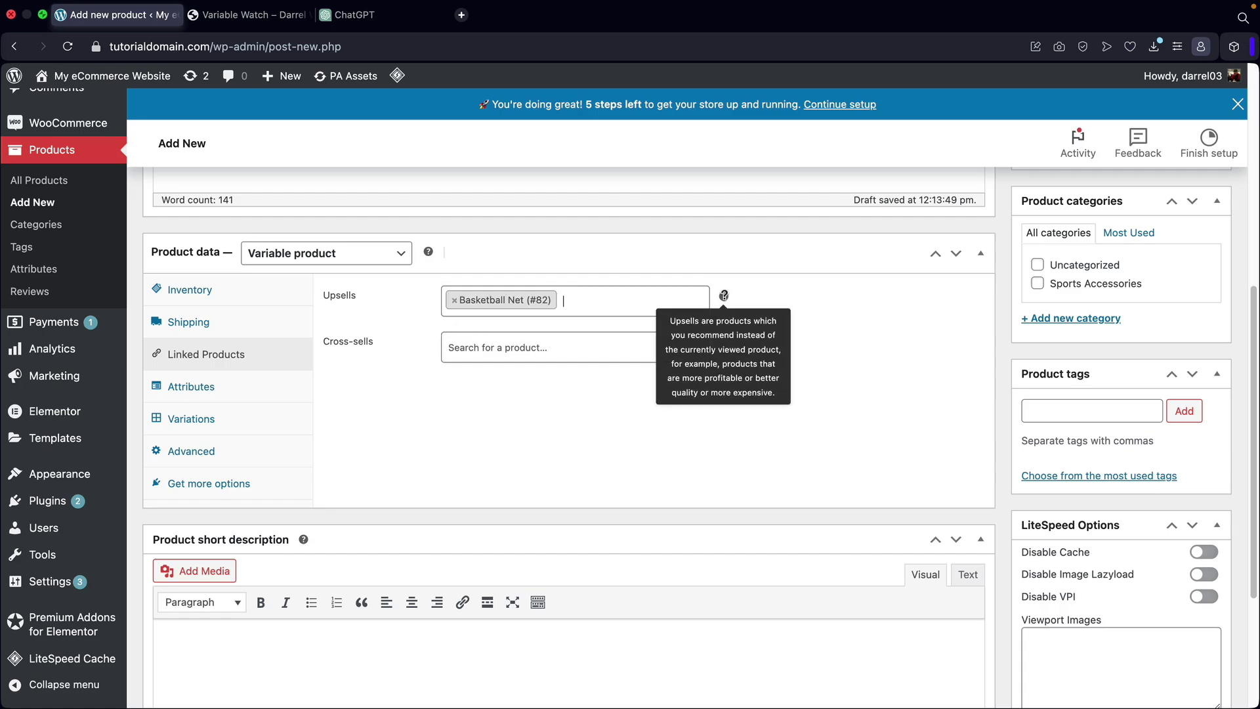
pyautogui.moveTo(723, 341)
# Step: Create the Size attribute with values Small | Medium | Large and collapse its row
pyautogui.click(217, 396)
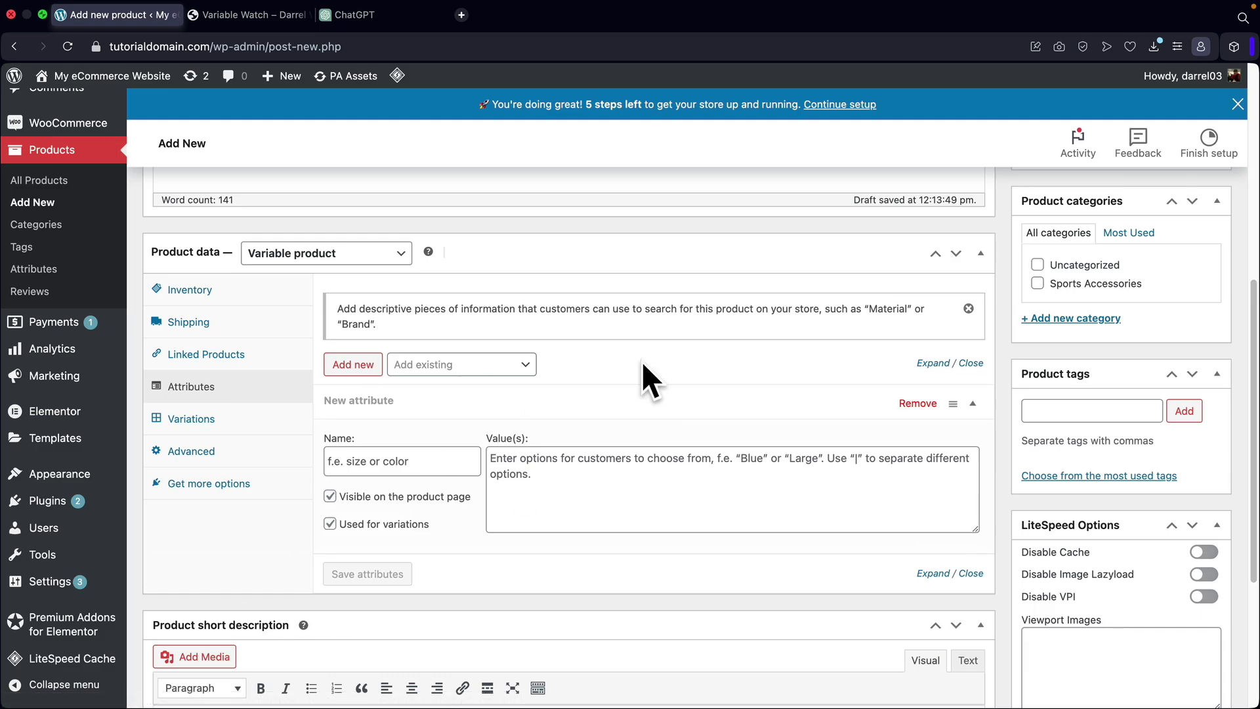
pyautogui.scroll(-3, 609, 516)
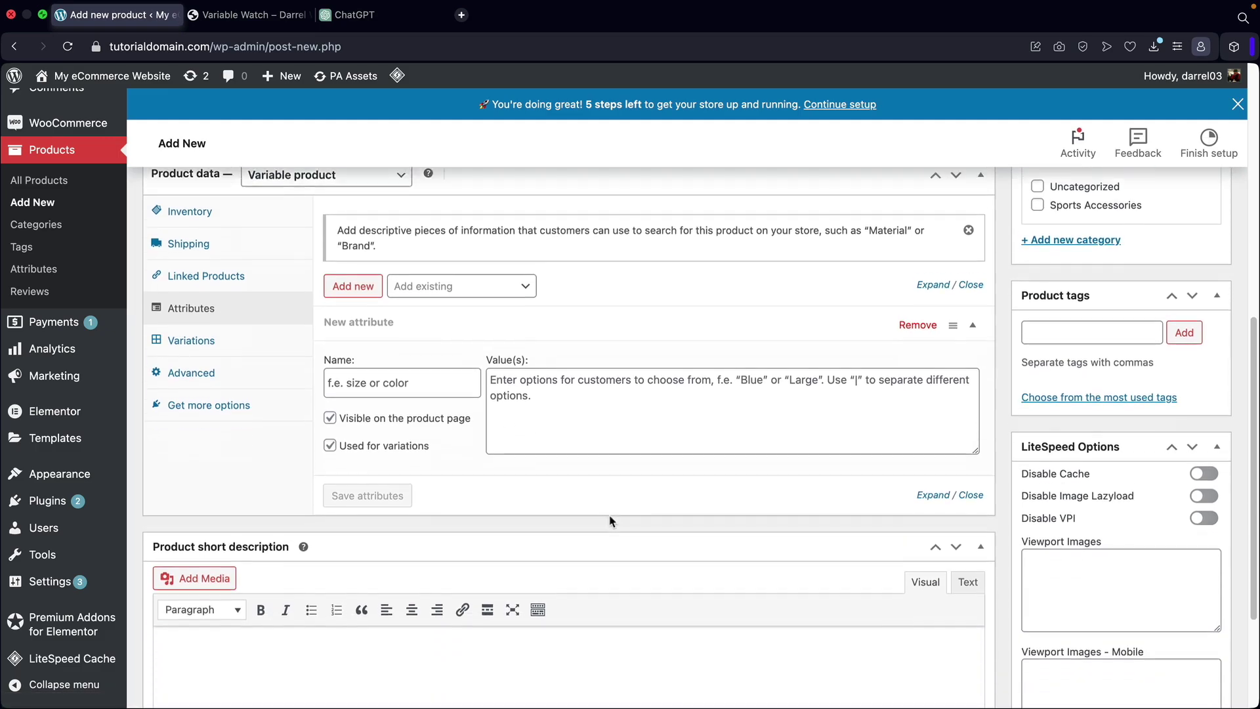
pyautogui.click(435, 365)
pyautogui.write('Size')
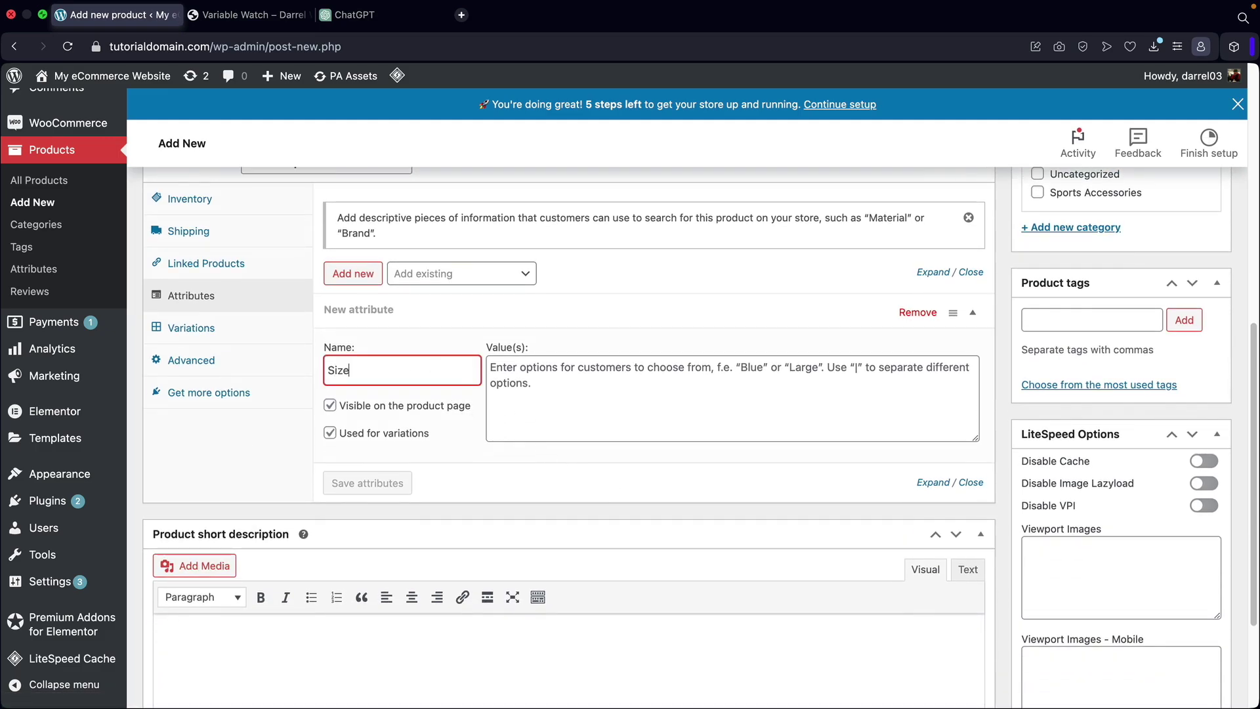
pyautogui.press('Tab')
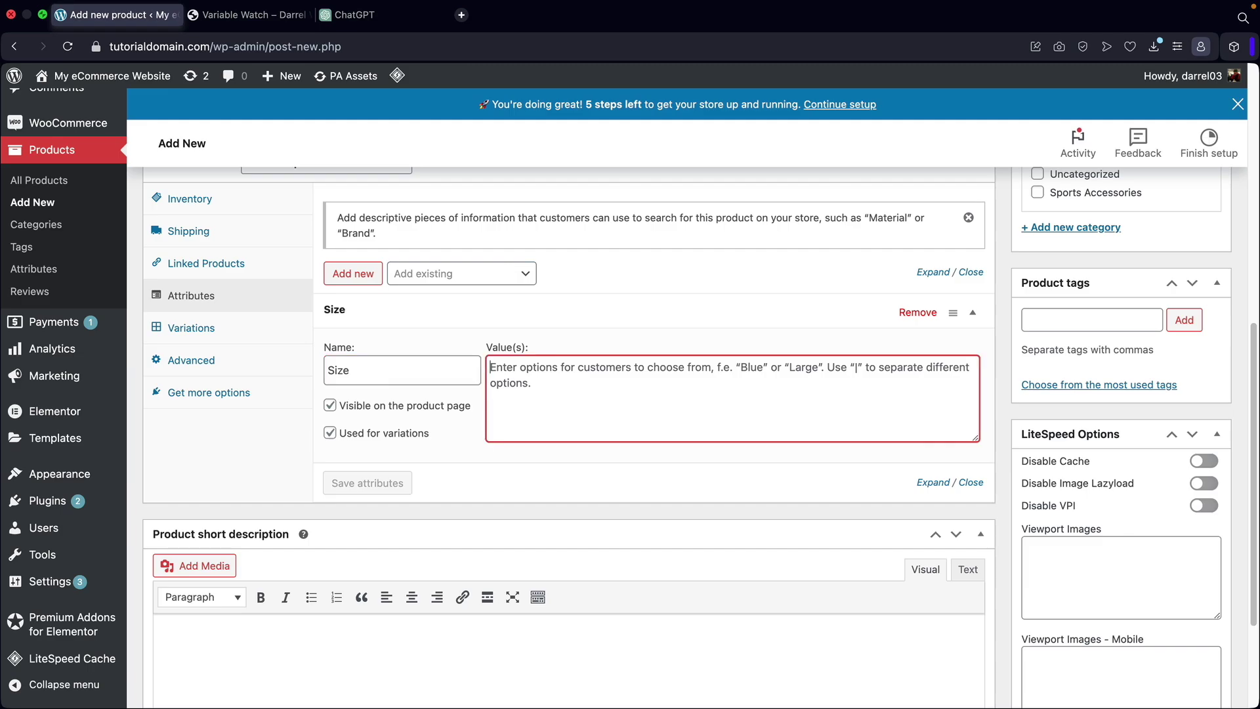
pyautogui.write('Small')
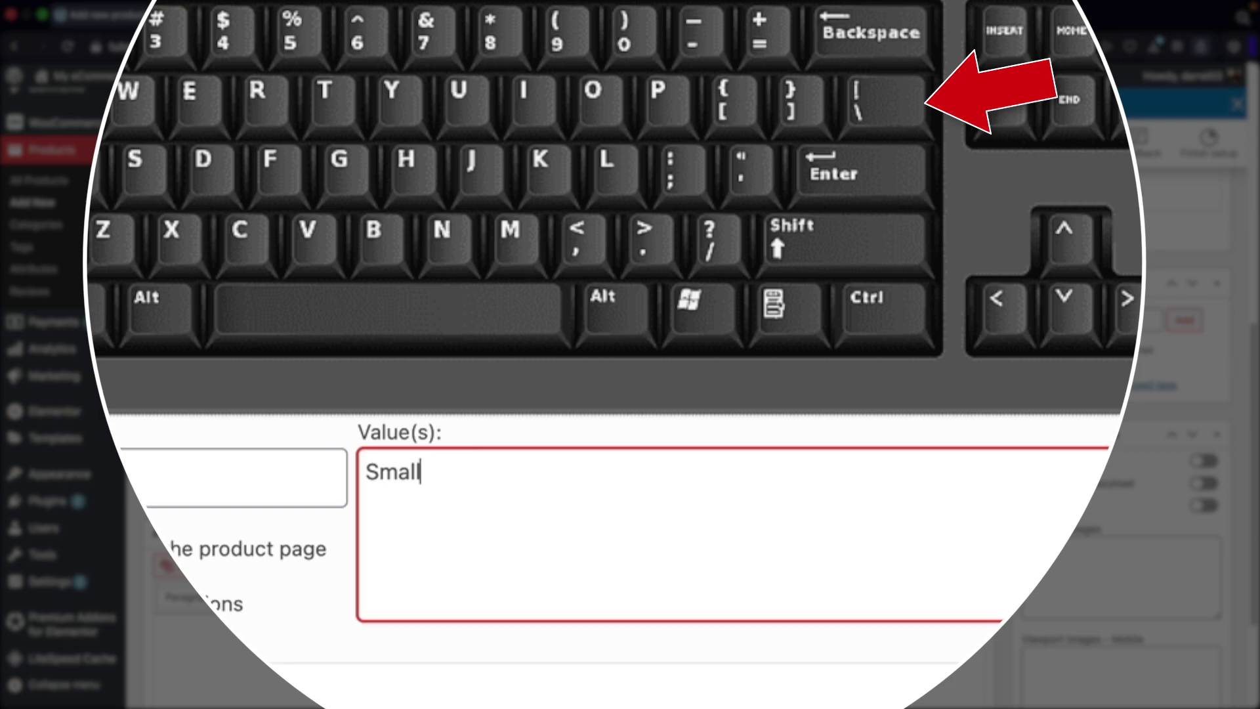
pyautogui.write('|')
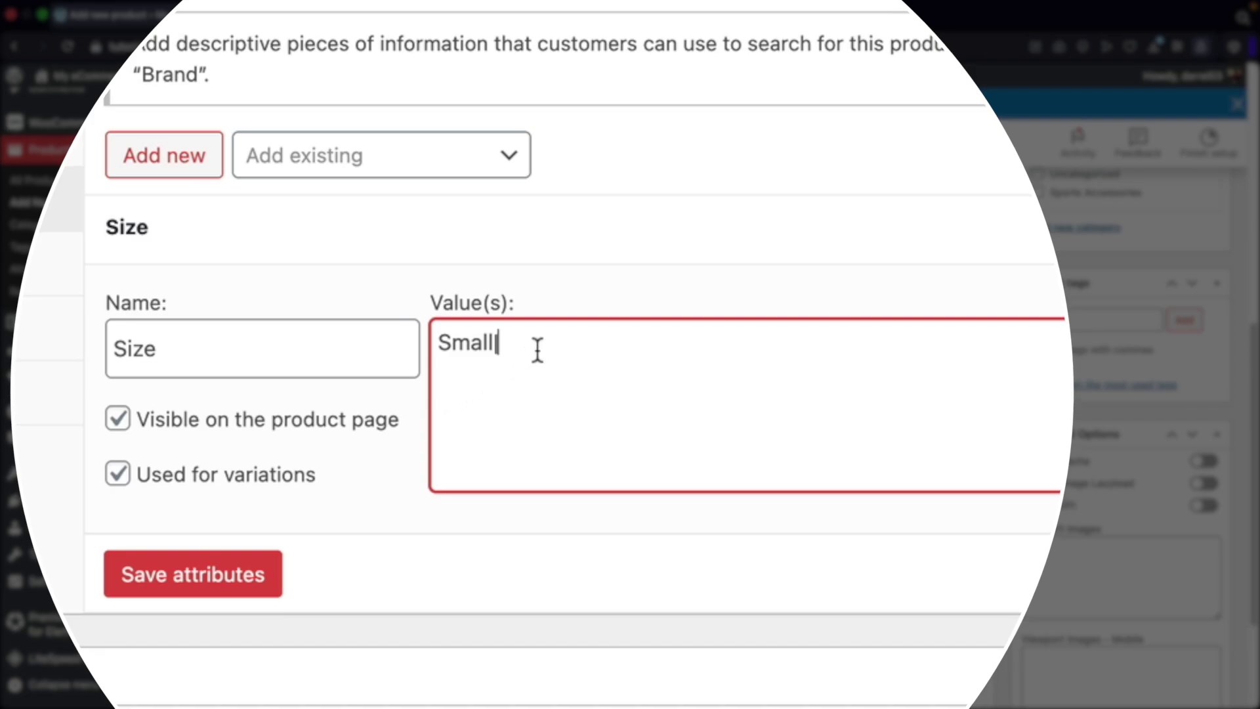
pyautogui.write('Mediu')
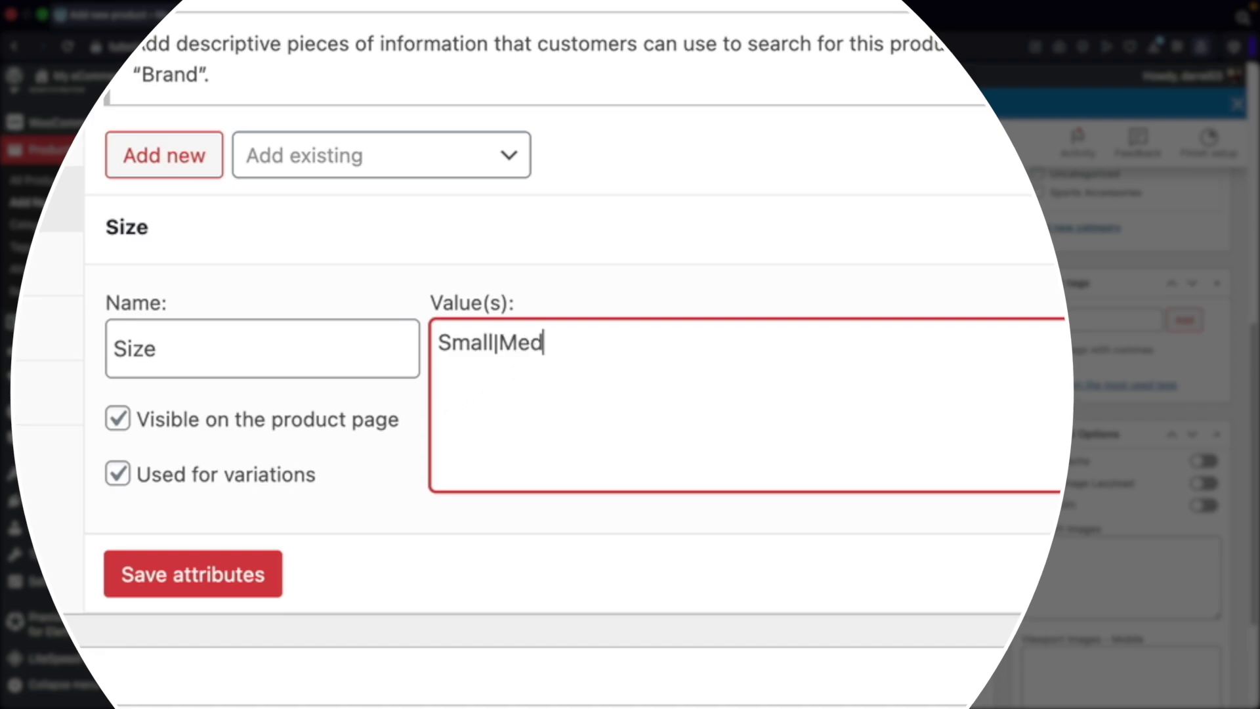
pyautogui.write('m|Large')
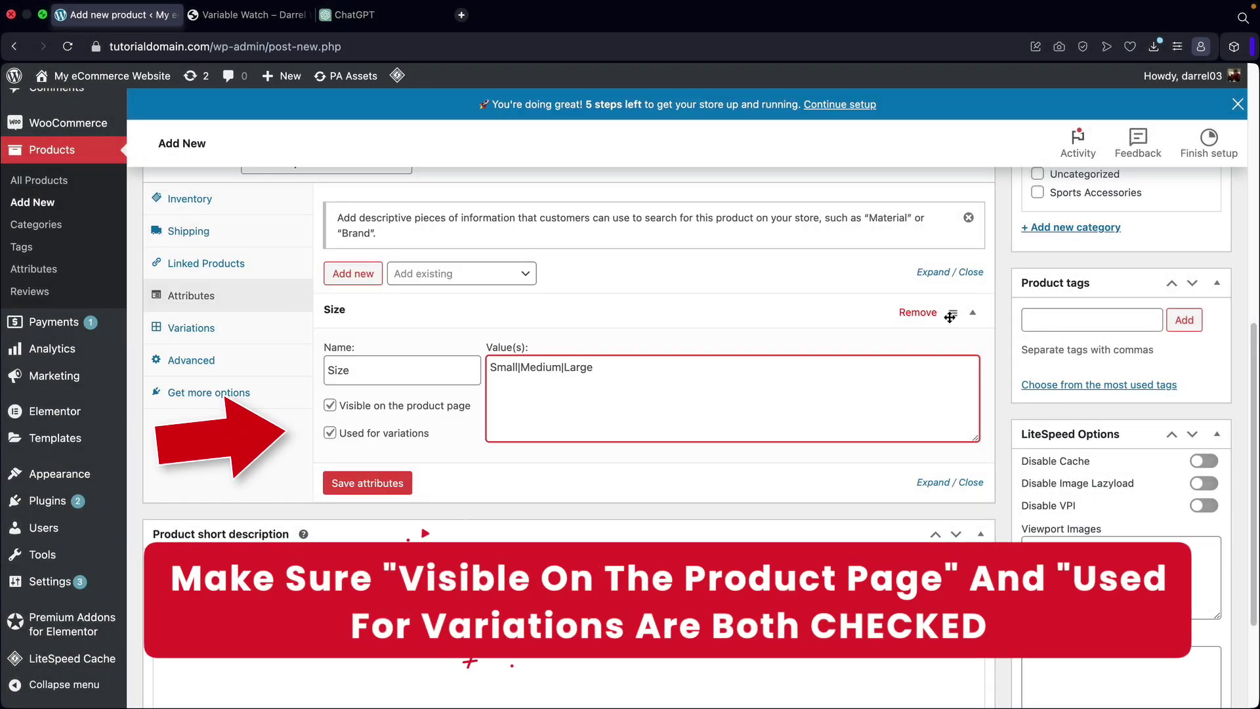
pyautogui.click(974, 317)
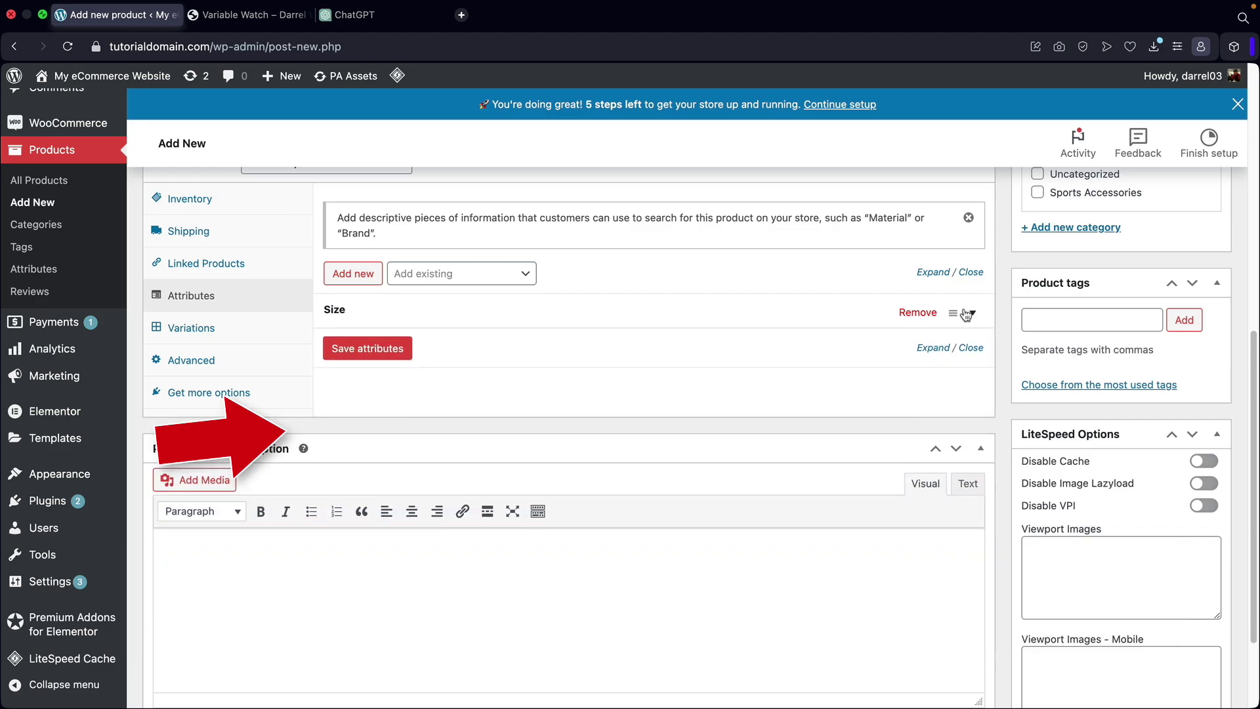
# Step: Add a Color attribute with values Yellow | Red | Orage and save the attributes
pyautogui.click(365, 275)
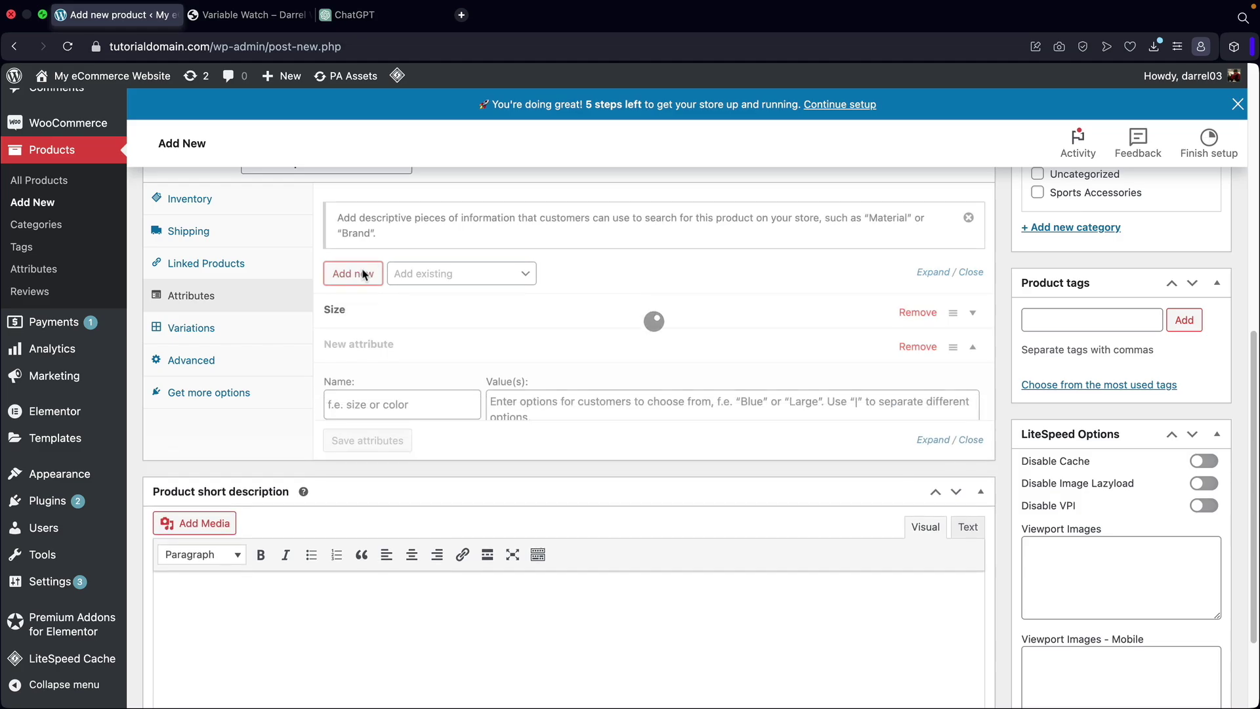
pyautogui.click(376, 406)
pyautogui.write('Color')
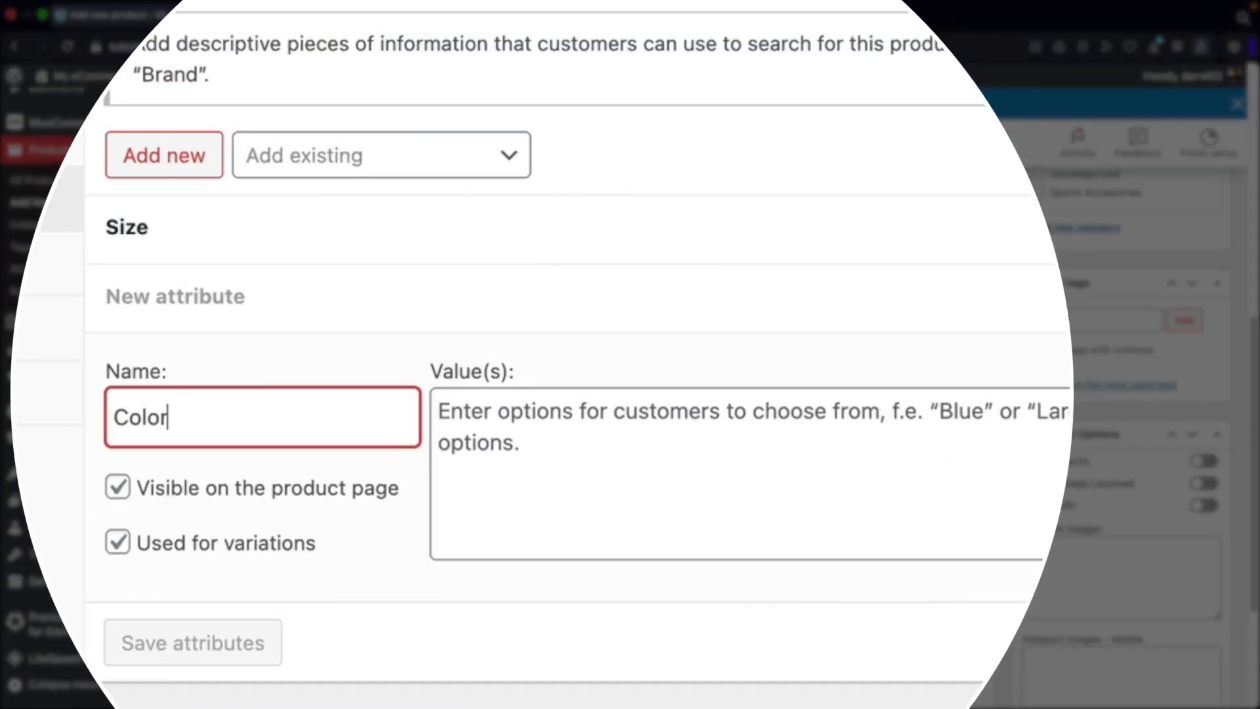
pyautogui.press('Tab')
pyautogui.write('Yellow')
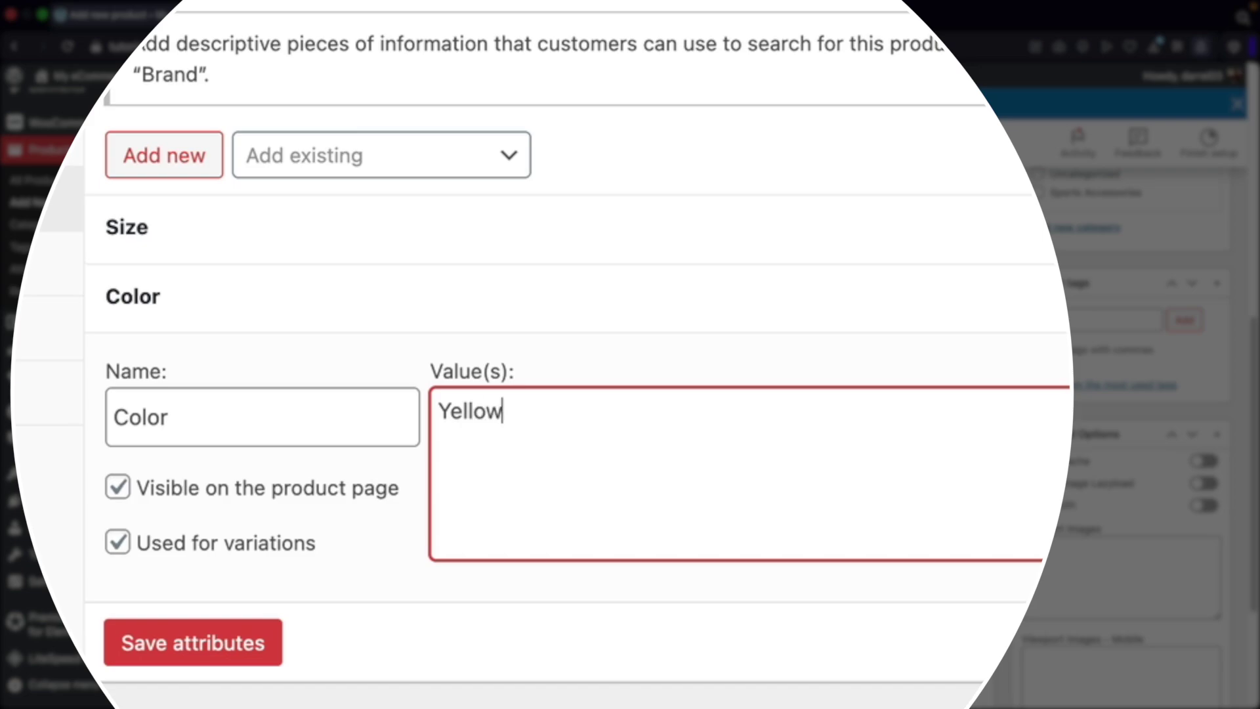
pyautogui.write('|Red|Yello')
pyautogui.press('BackSpace')
pyautogui.press('BackSpace')
pyautogui.press('BackSpace')
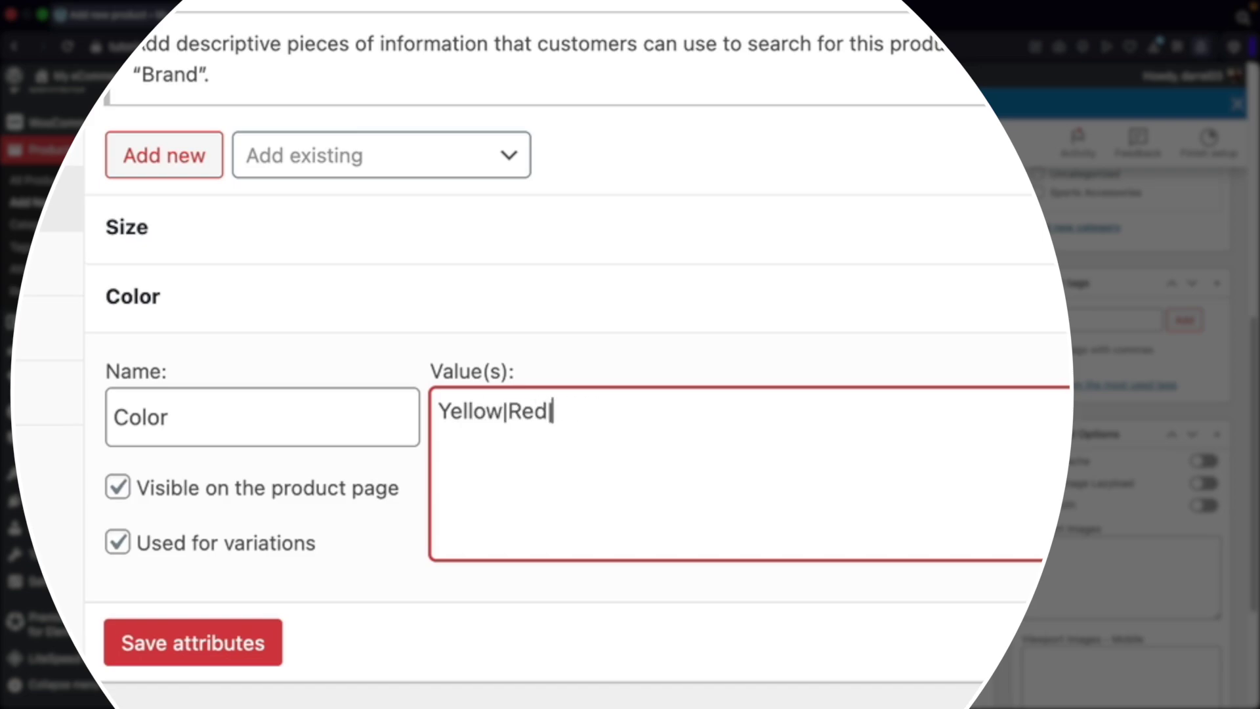
pyautogui.write('Orage')
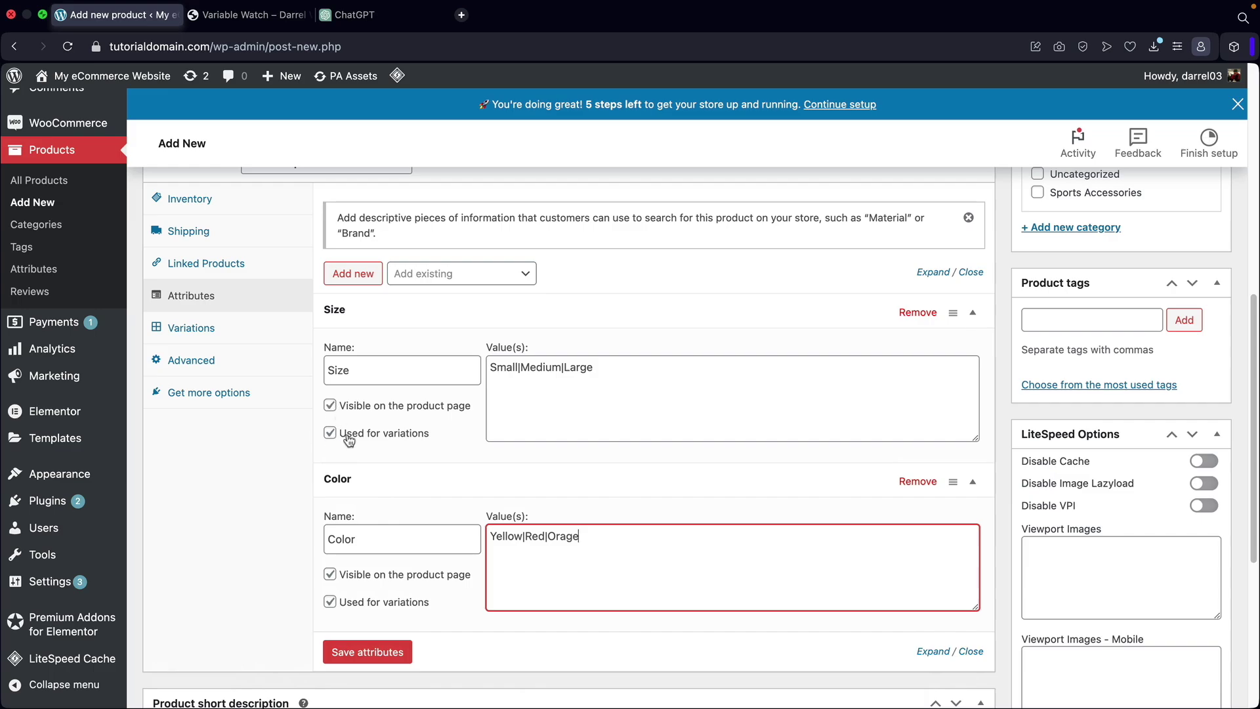
pyautogui.click(407, 653)
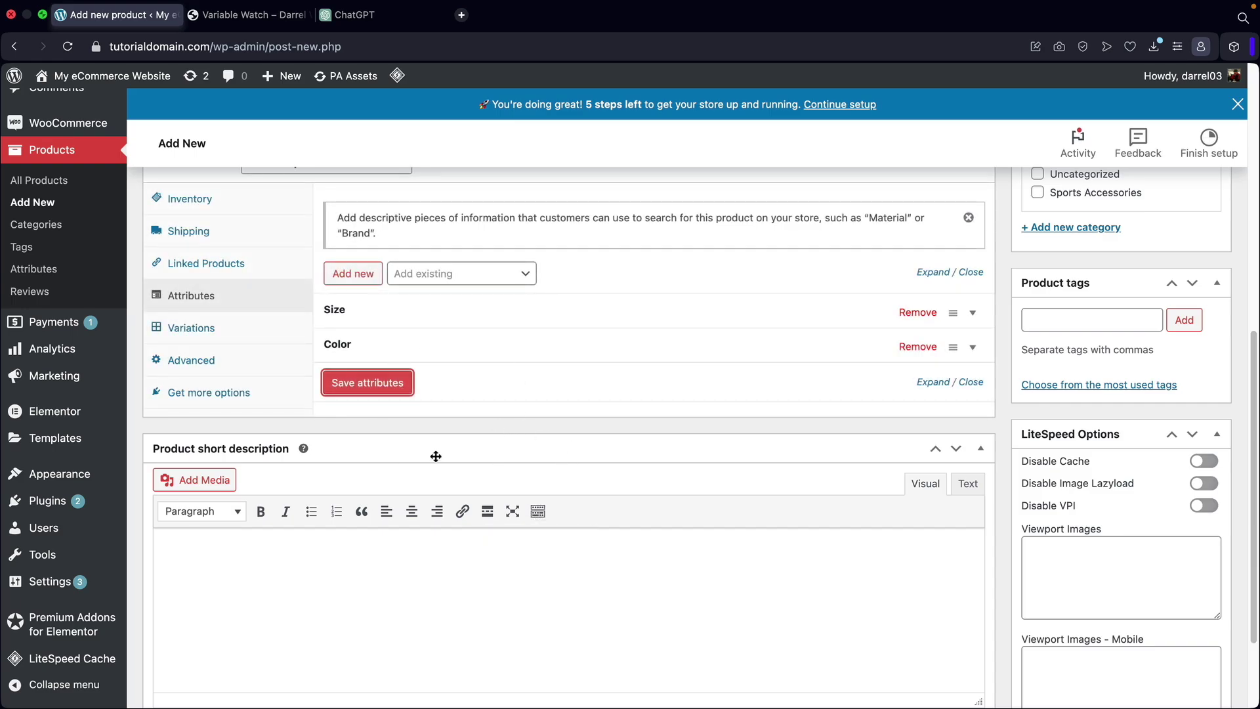
# Step: Generate every size/colour variation in the Variations tab and confirm the prompt
pyautogui.click(210, 329)
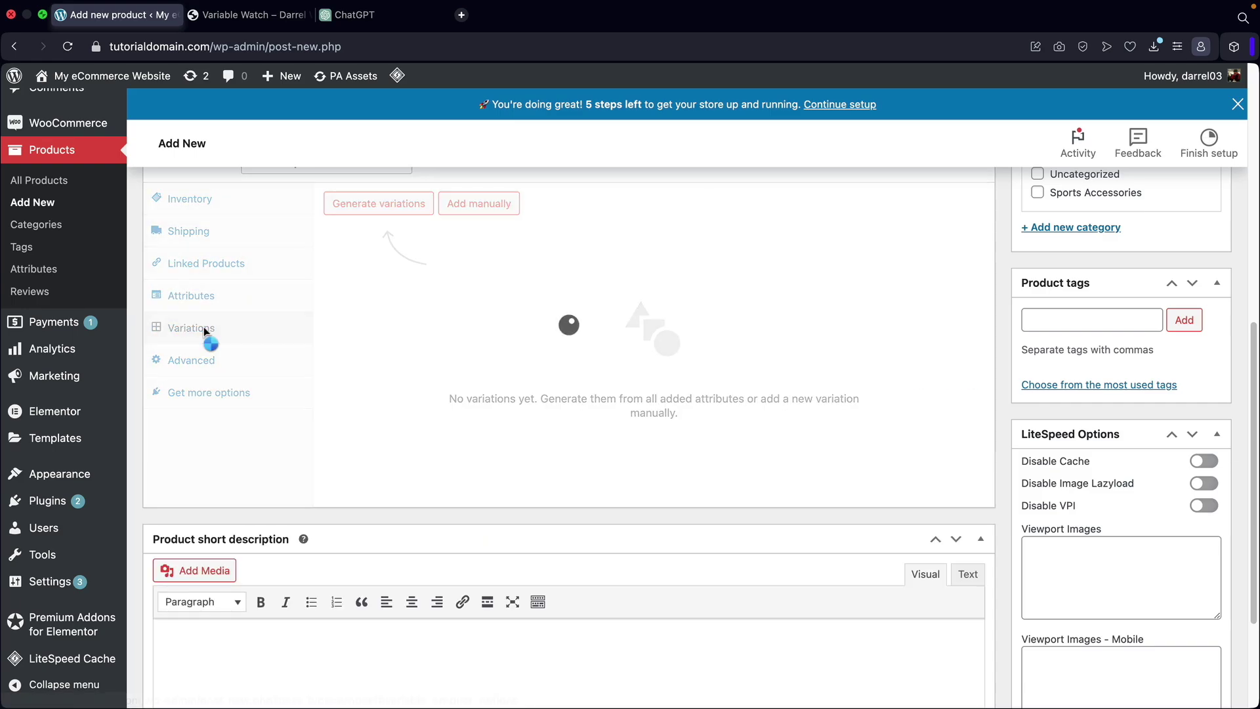
pyautogui.scroll(1, 387, 233)
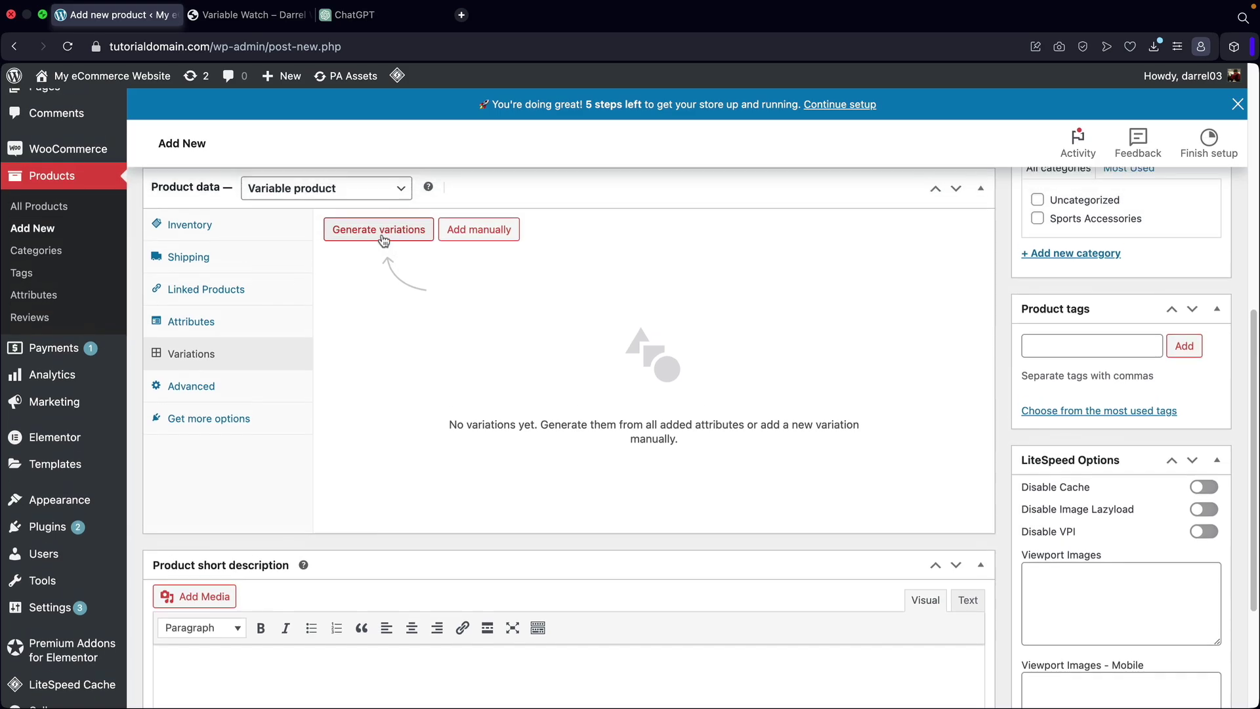
pyautogui.click(386, 240)
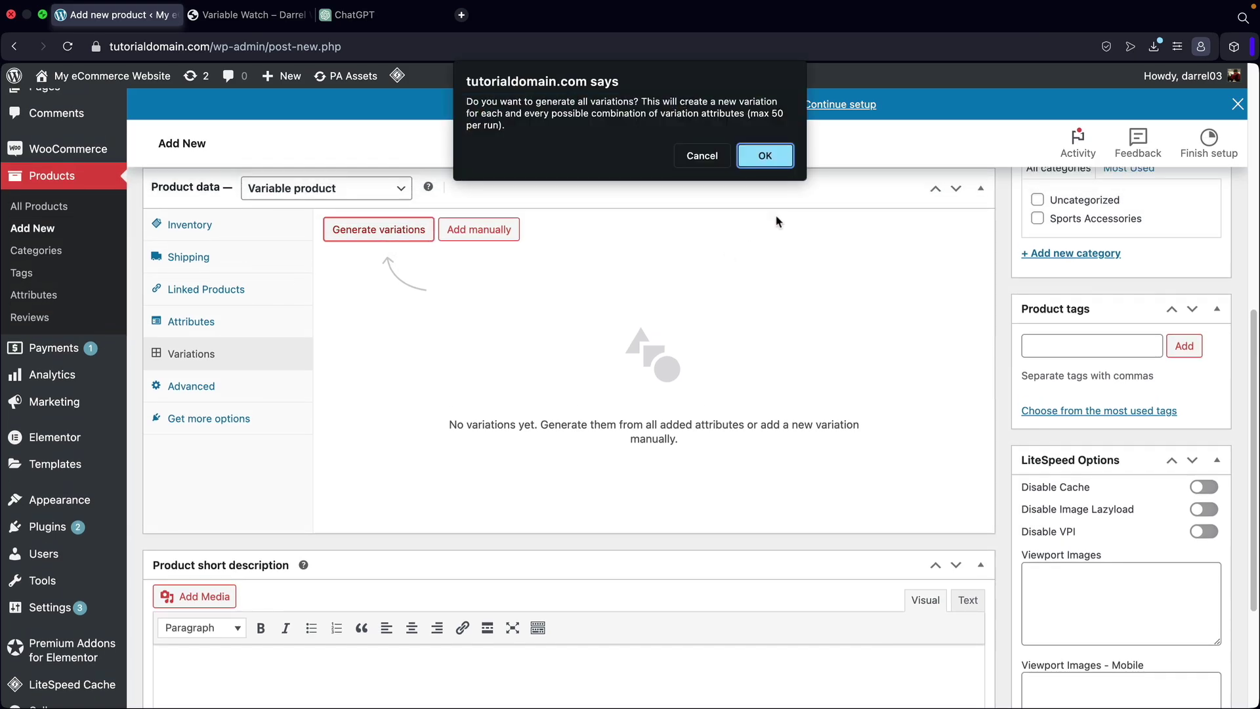
pyautogui.click(765, 158)
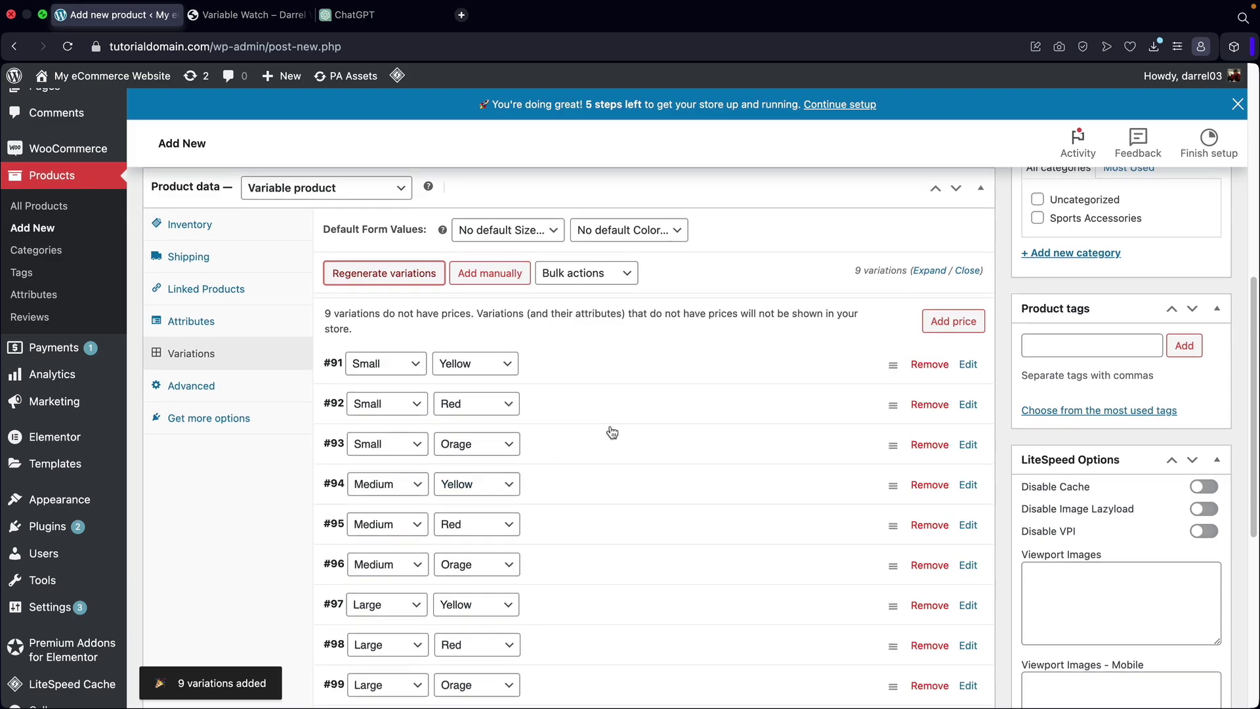
pyautogui.scroll(-2, 607, 432)
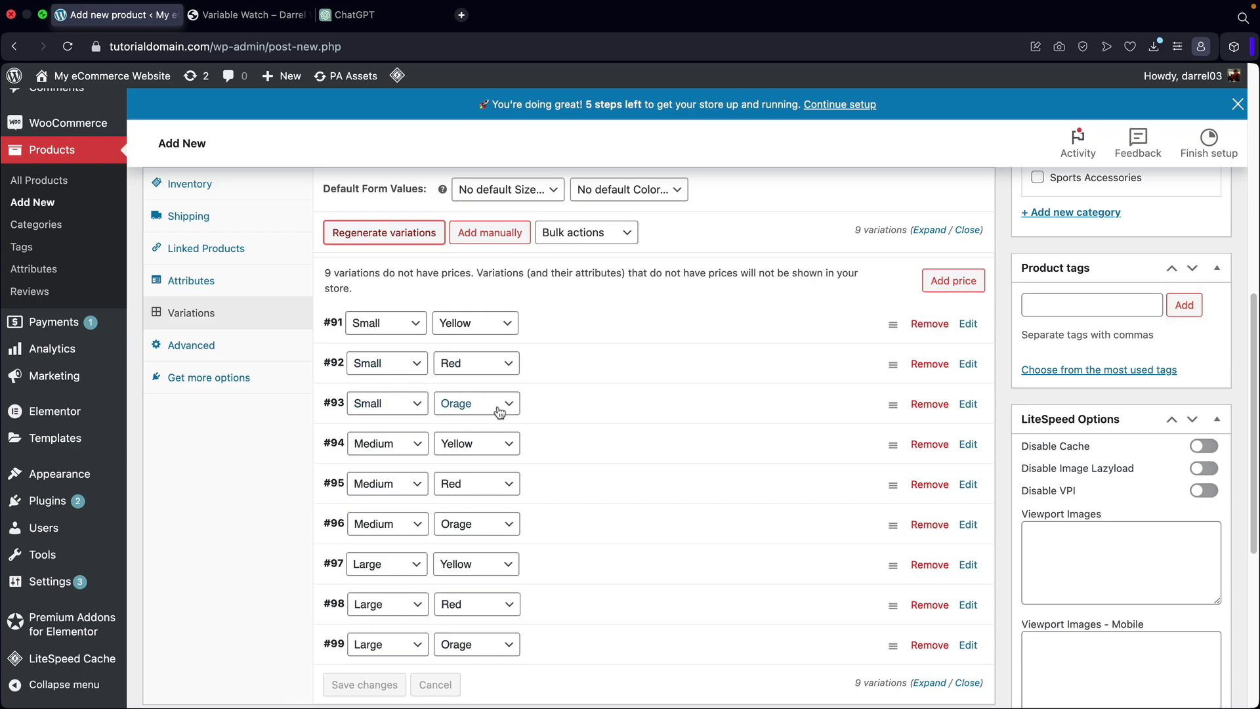
# Step: Correct the Color value 'Orage' to 'Orange' and save the attributes
pyautogui.click(243, 281)
pyautogui.click(391, 332)
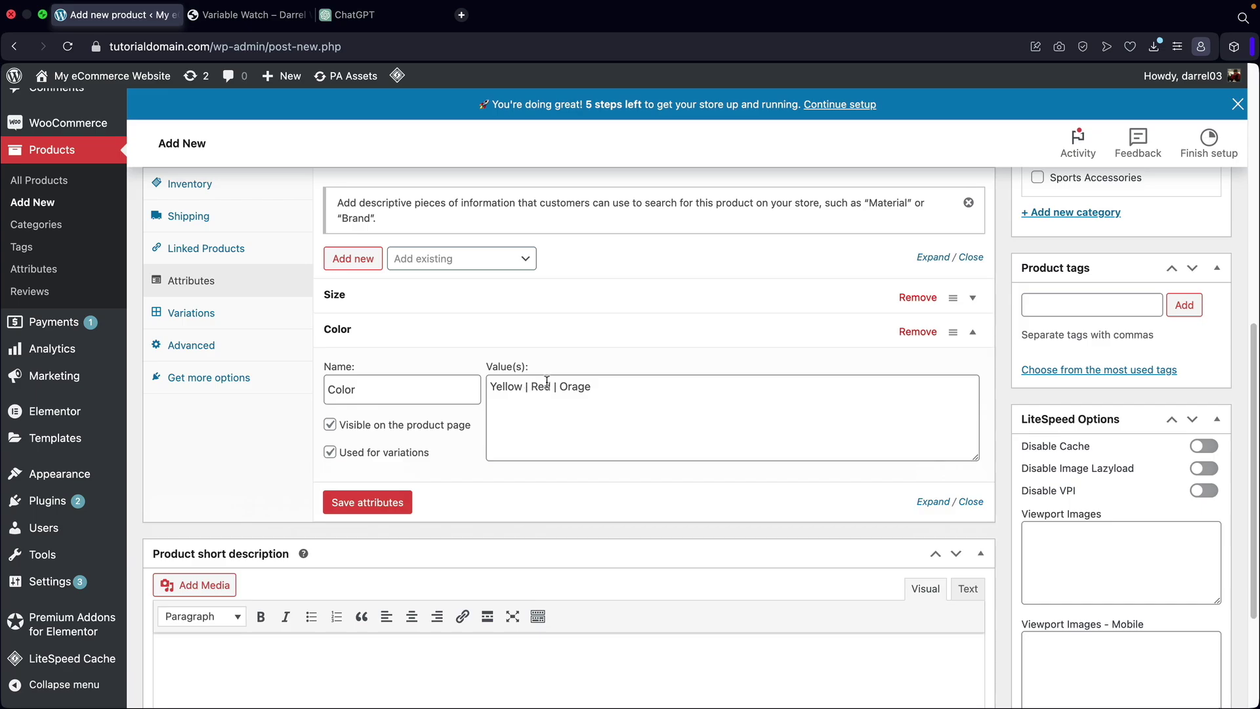
pyautogui.click(571, 388)
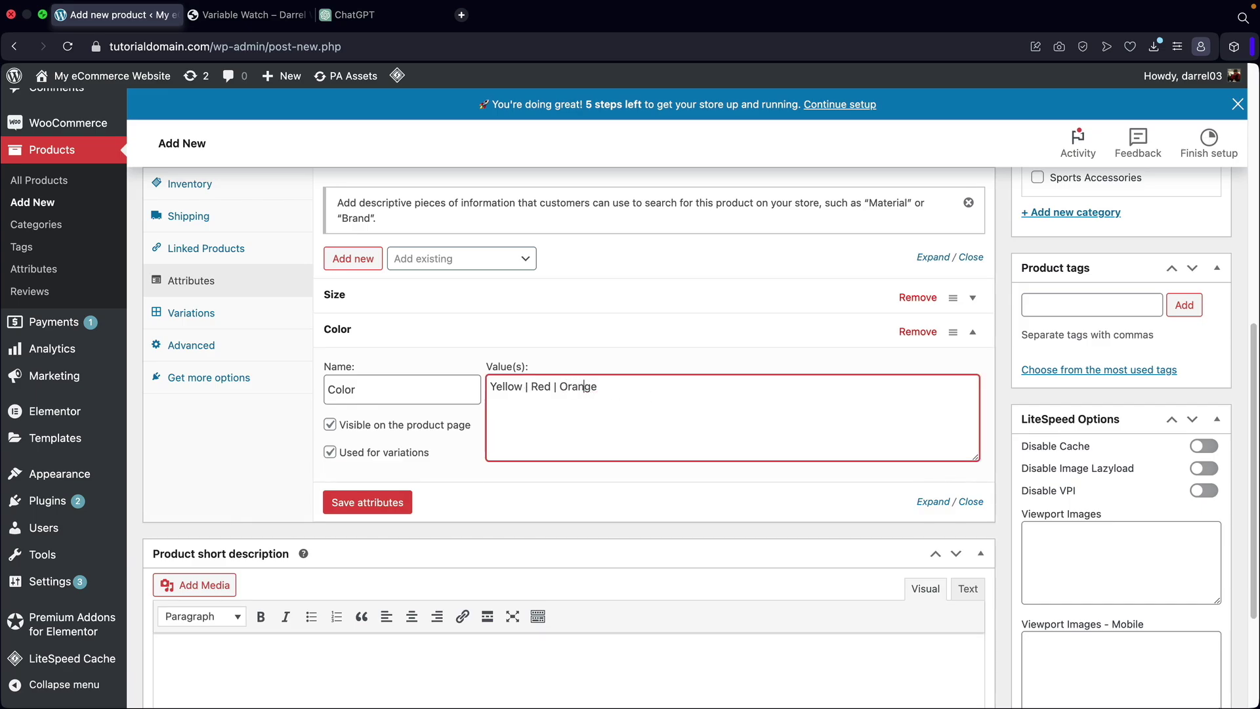
pyautogui.click(389, 503)
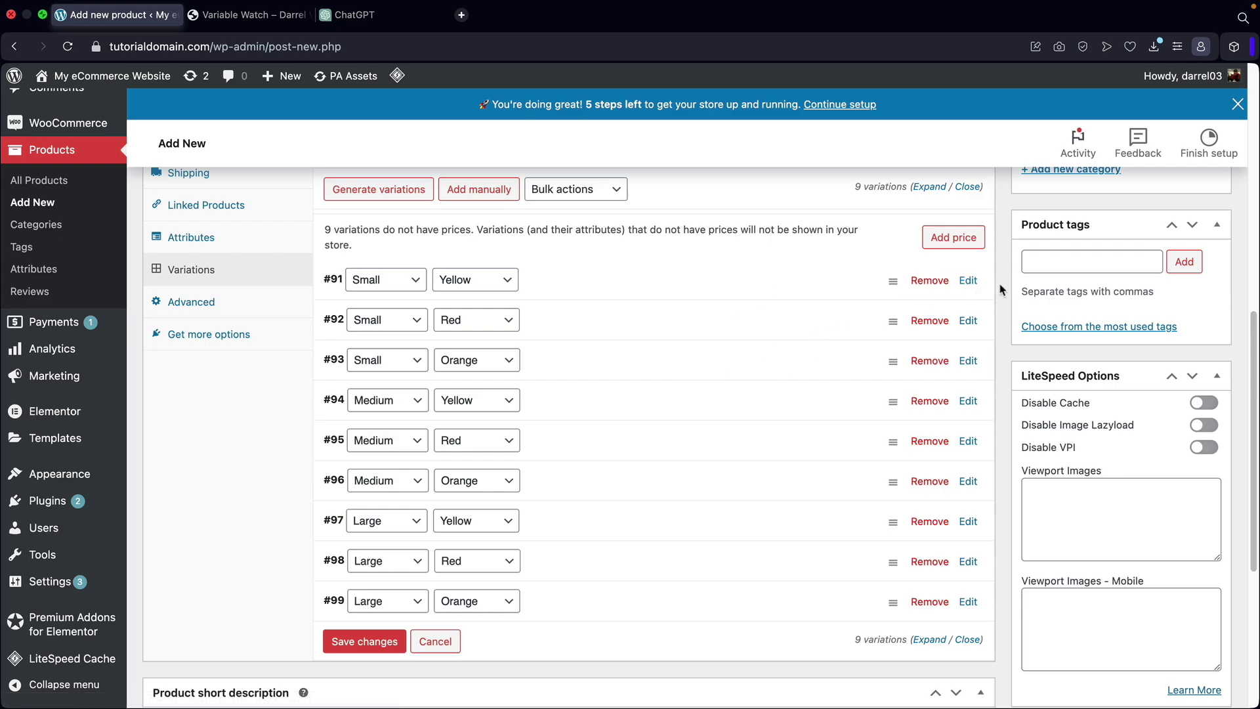
# Step: Give variation #91 (Small, Yellow) the yellow lamp image and a regular price of 100
pyautogui.click(969, 282)
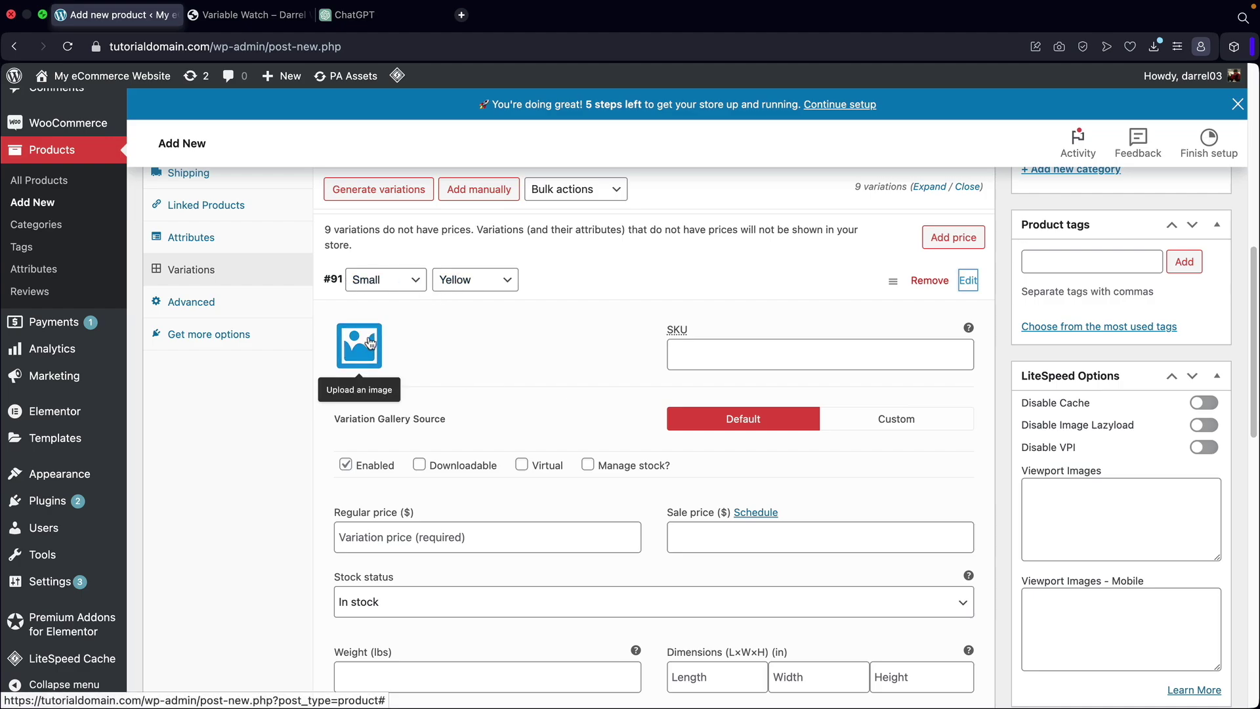
pyautogui.click(360, 346)
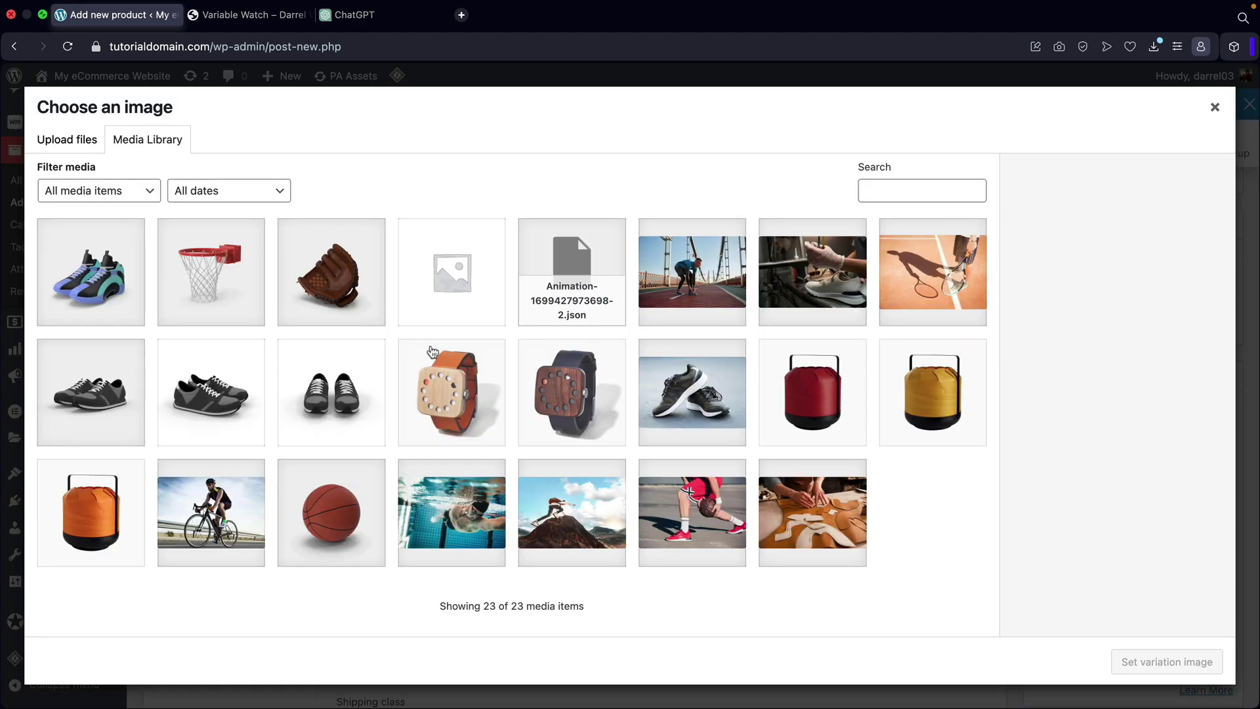
pyautogui.click(920, 437)
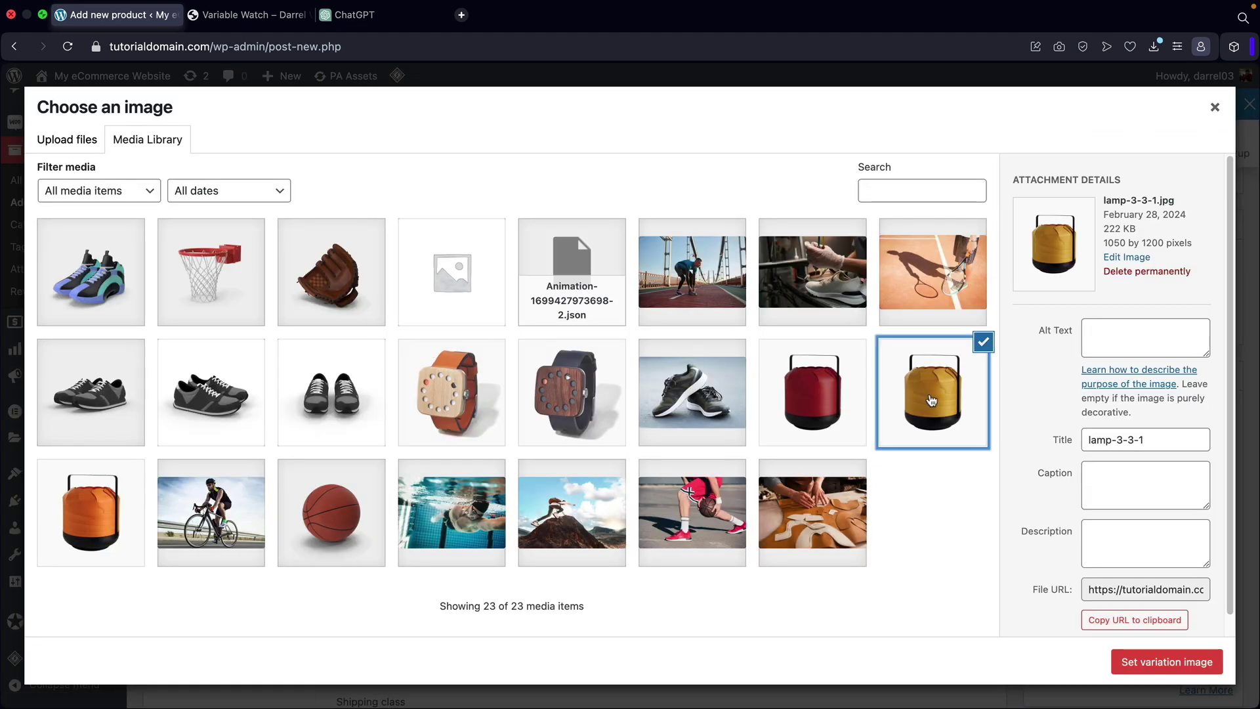
pyautogui.click(1153, 661)
pyautogui.scroll(-1, 689, 525)
pyautogui.click(611, 516)
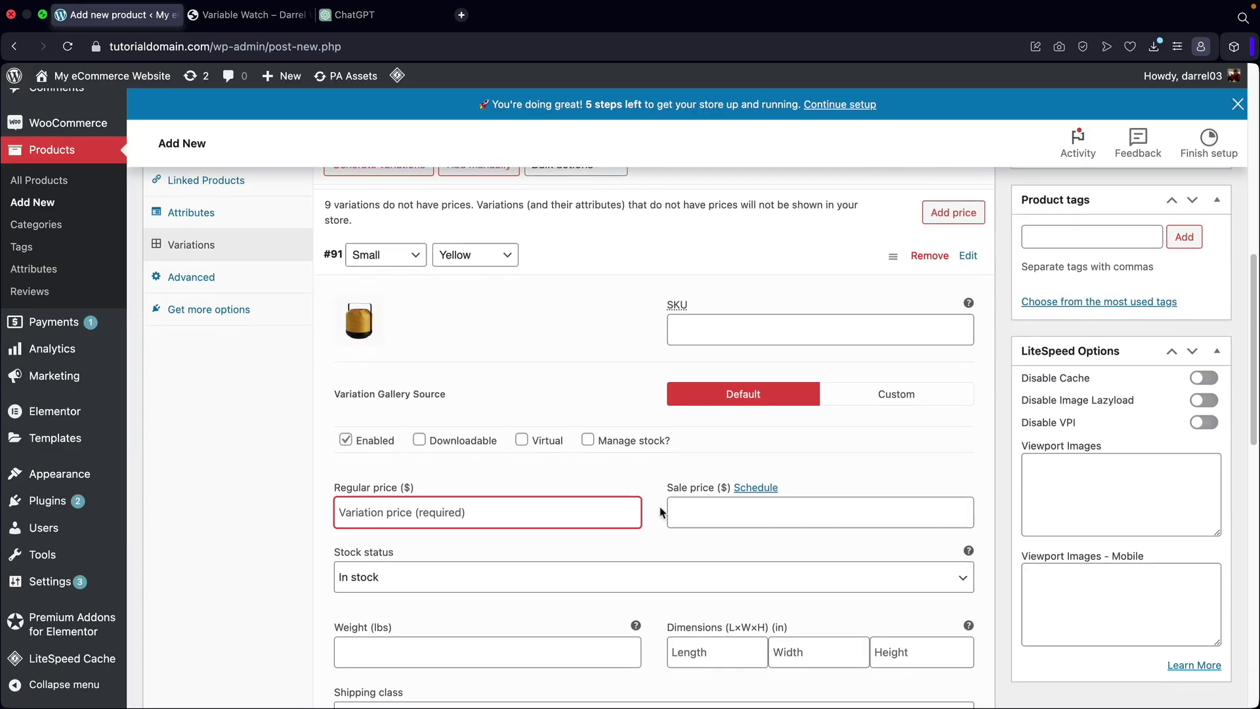
pyautogui.write('100')
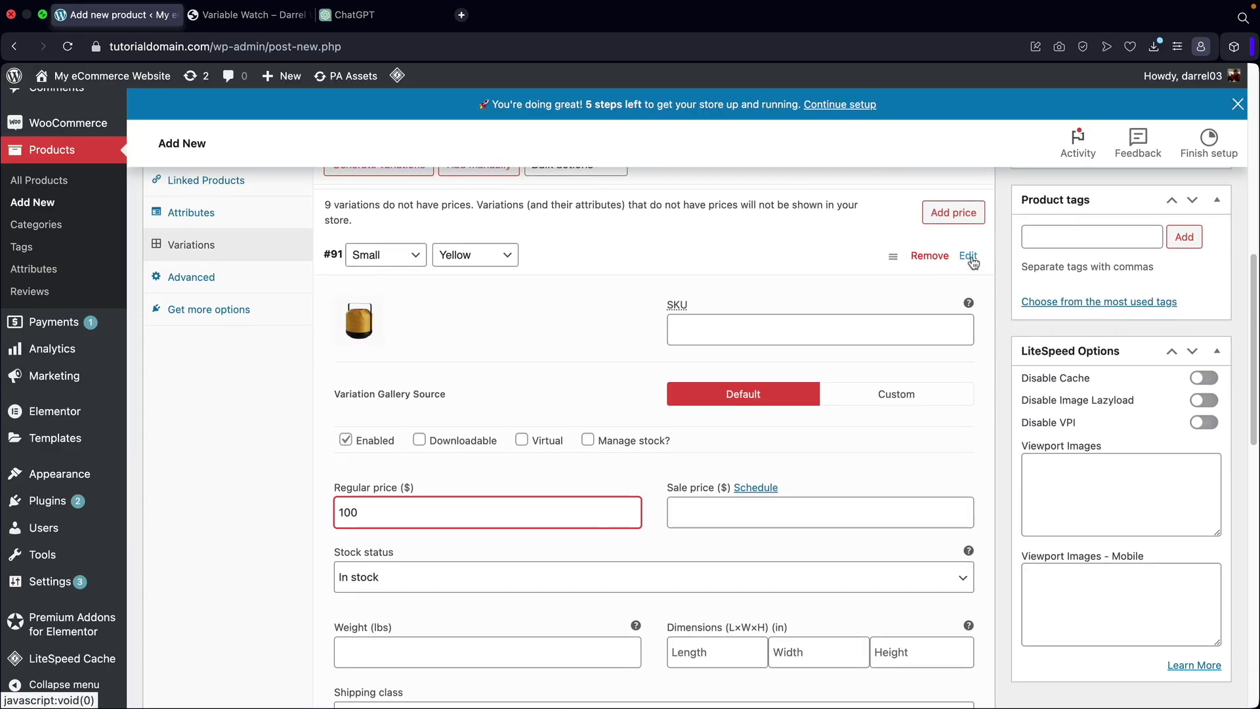
pyautogui.scroll(-5, 592, 507)
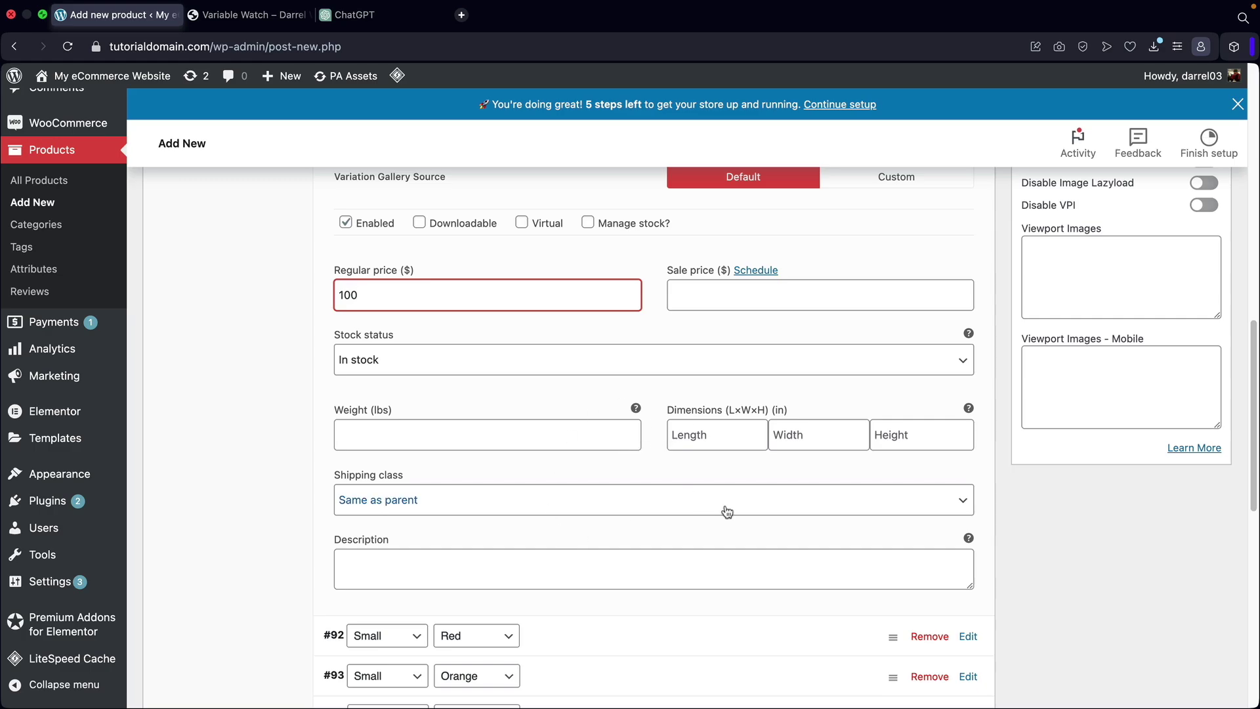
pyautogui.scroll(5, 726, 508)
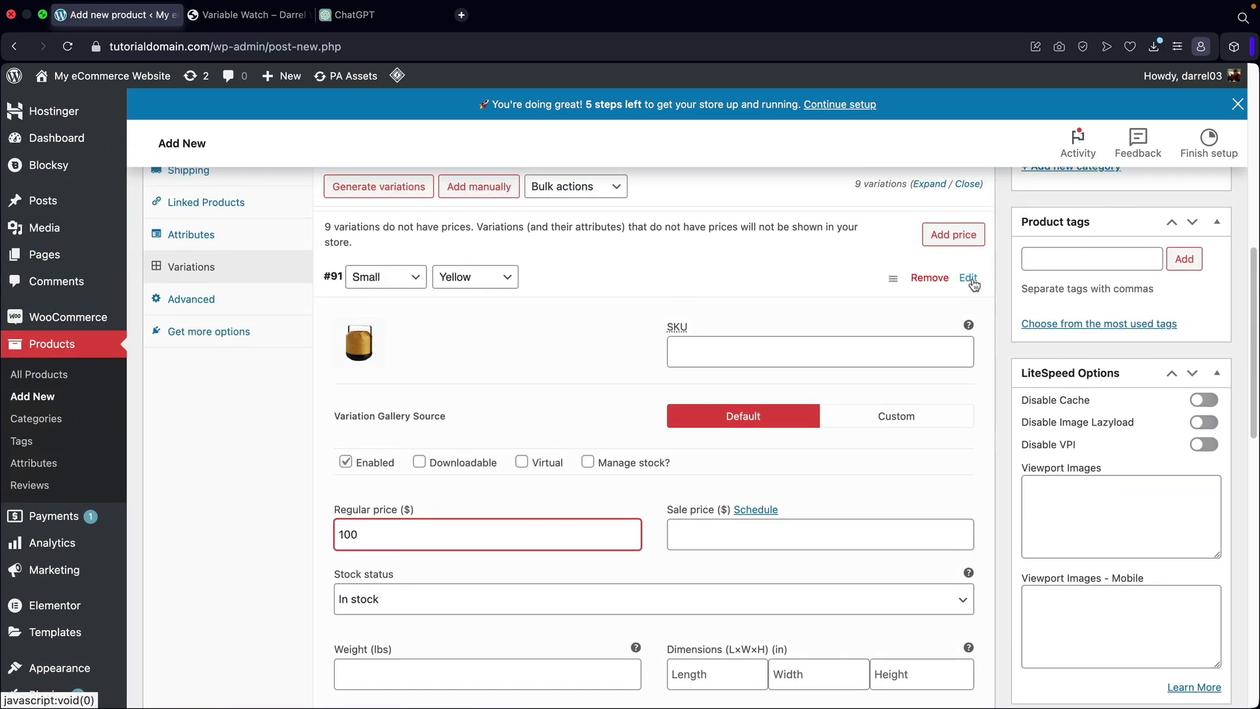
pyautogui.click(969, 277)
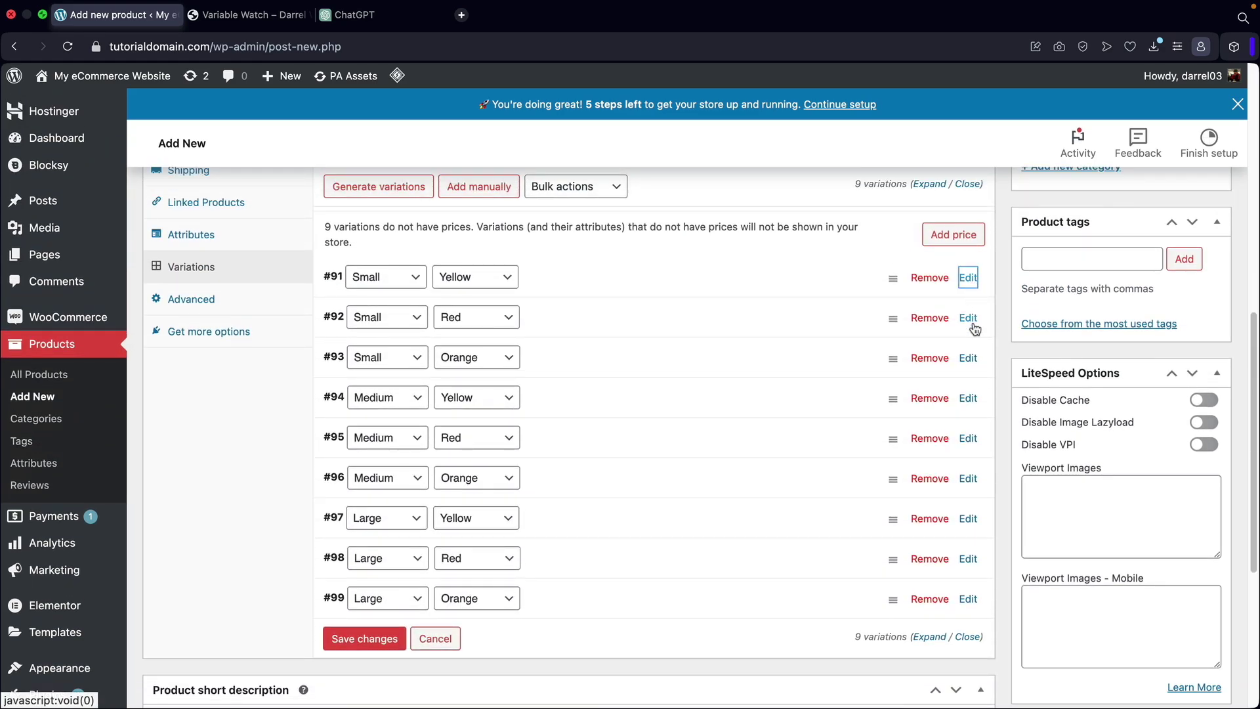
# Step: Give the Small Red variation the red lamp image and a regular price of 100
pyautogui.click(970, 319)
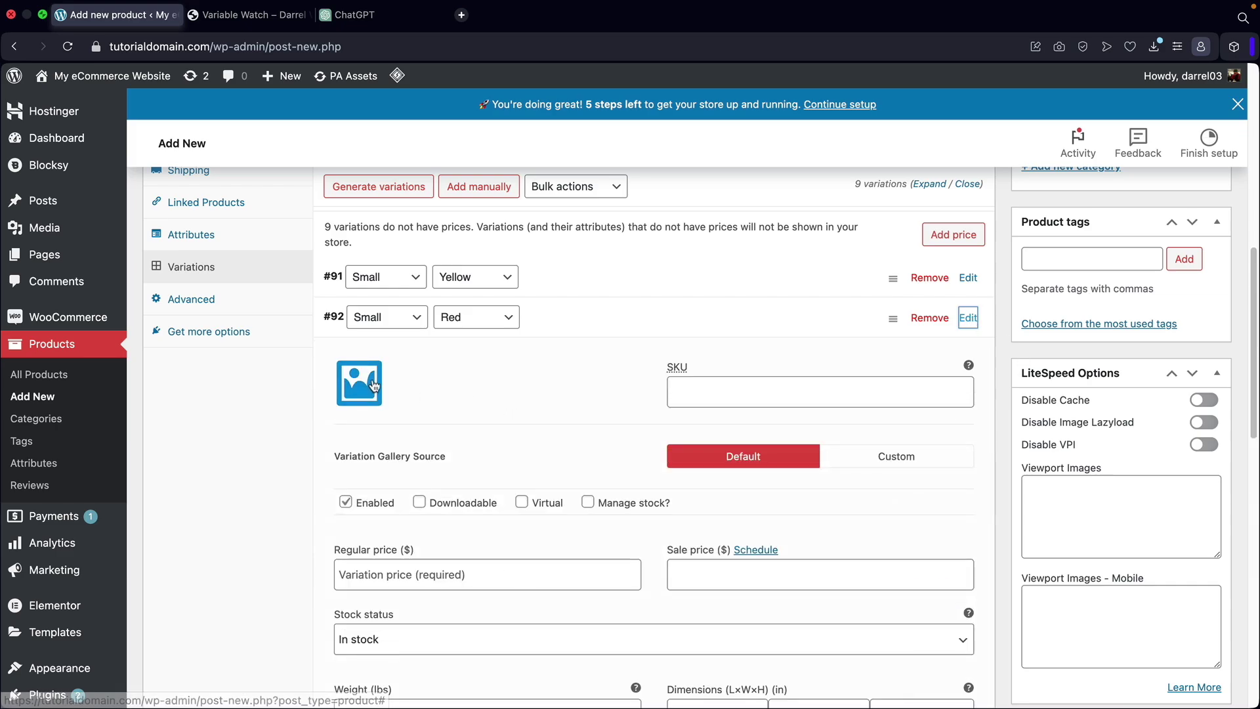
pyautogui.click(371, 385)
pyautogui.click(798, 402)
pyautogui.click(1167, 661)
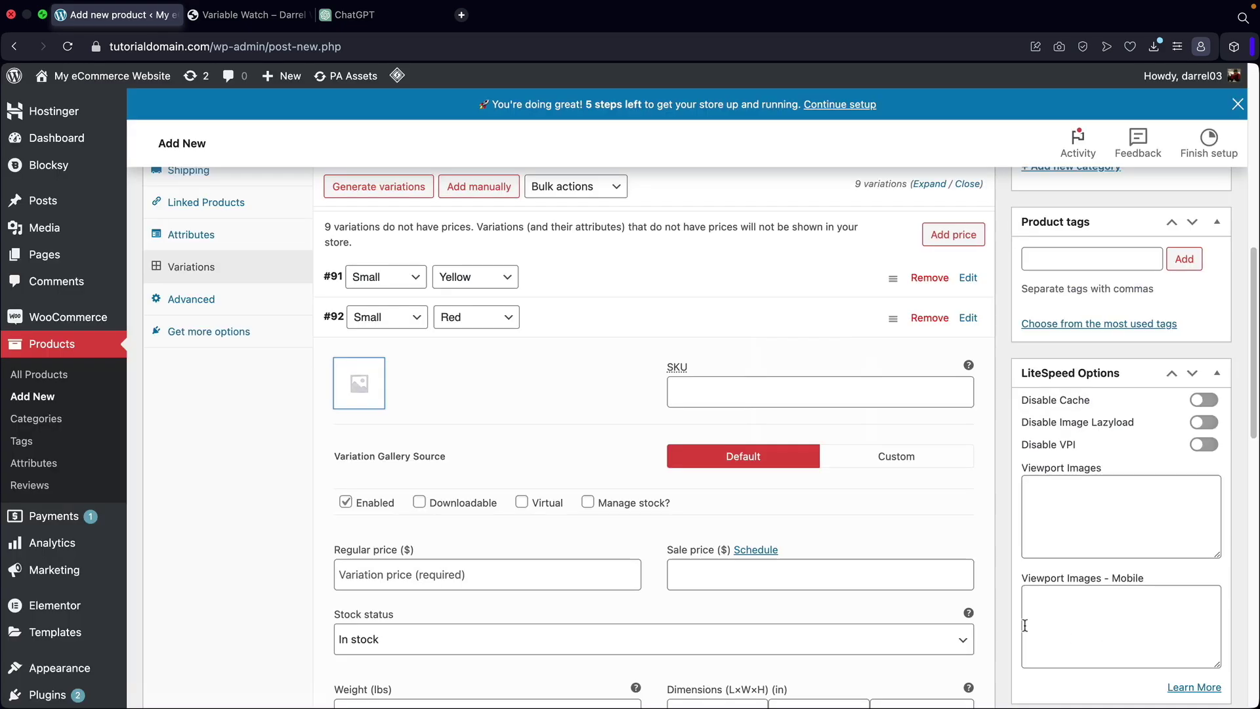
pyautogui.click(515, 584)
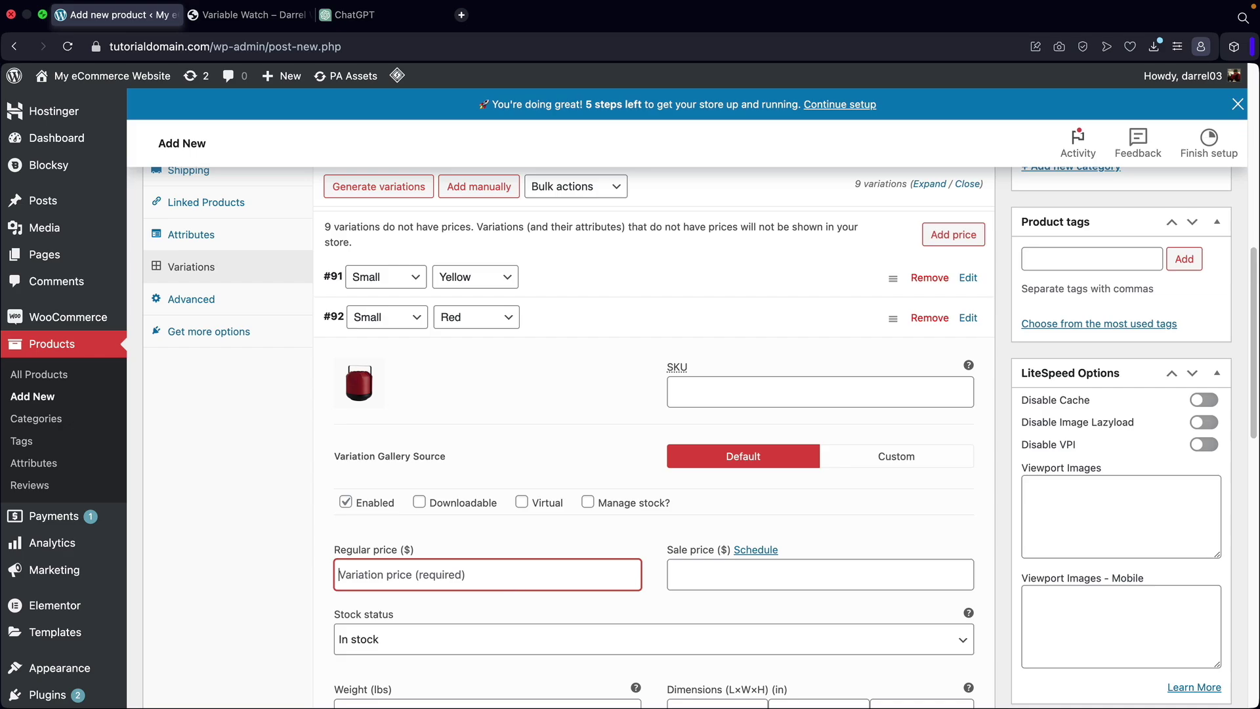
pyautogui.write('100')
pyautogui.scroll(-1, 494, 529)
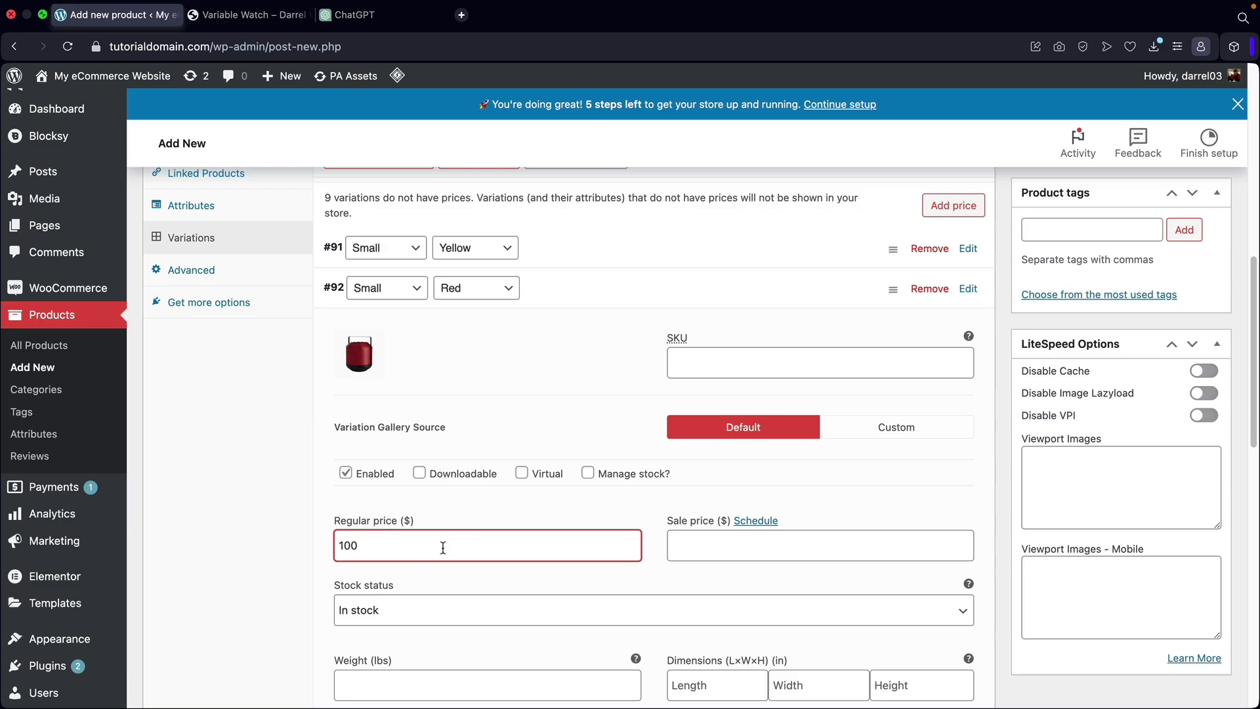
pyautogui.click(968, 288)
# Step: Give the Small Orange variation the orange lamp image and enter its regular price
pyautogui.click(972, 334)
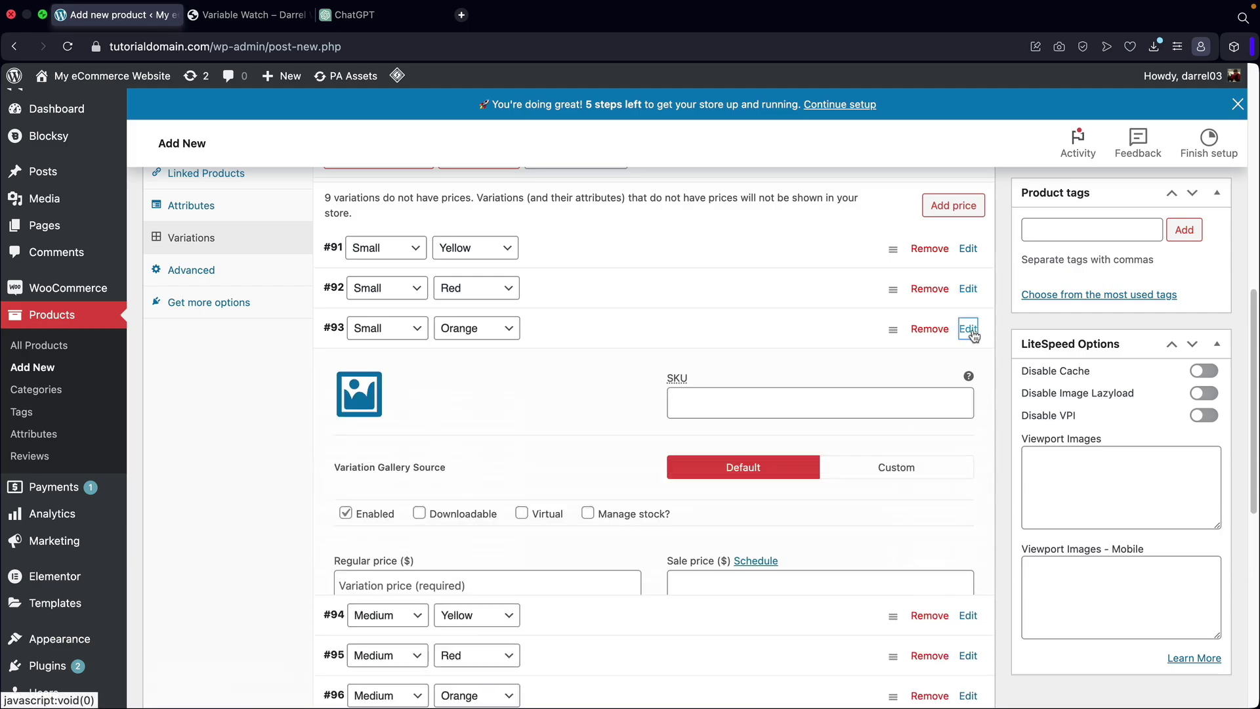
pyautogui.click(356, 394)
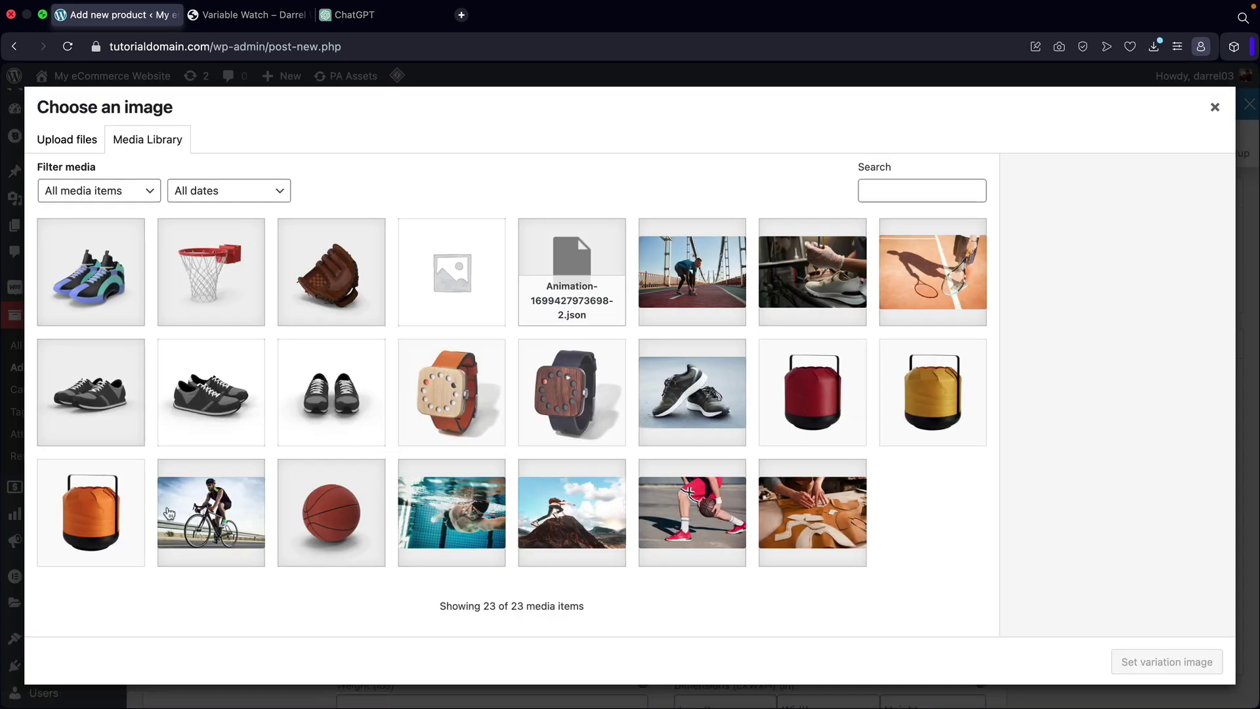
pyautogui.click(92, 511)
pyautogui.click(1166, 661)
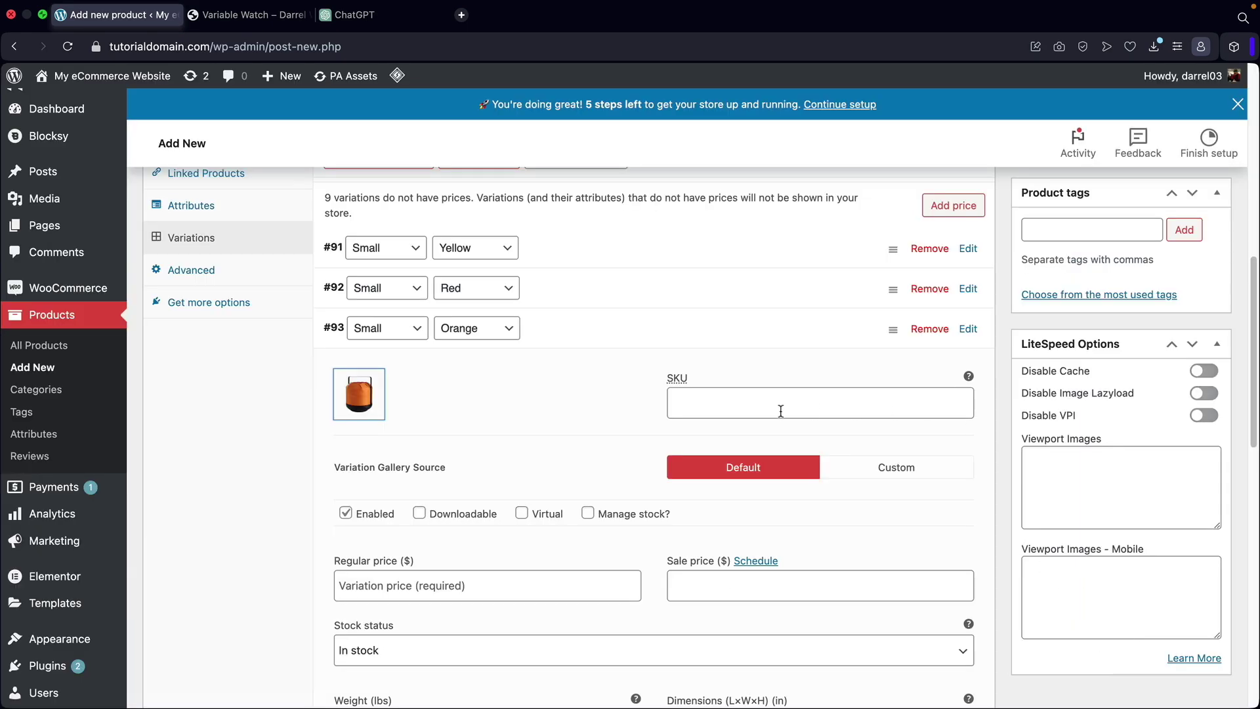
pyautogui.click(475, 578)
pyautogui.write('100')
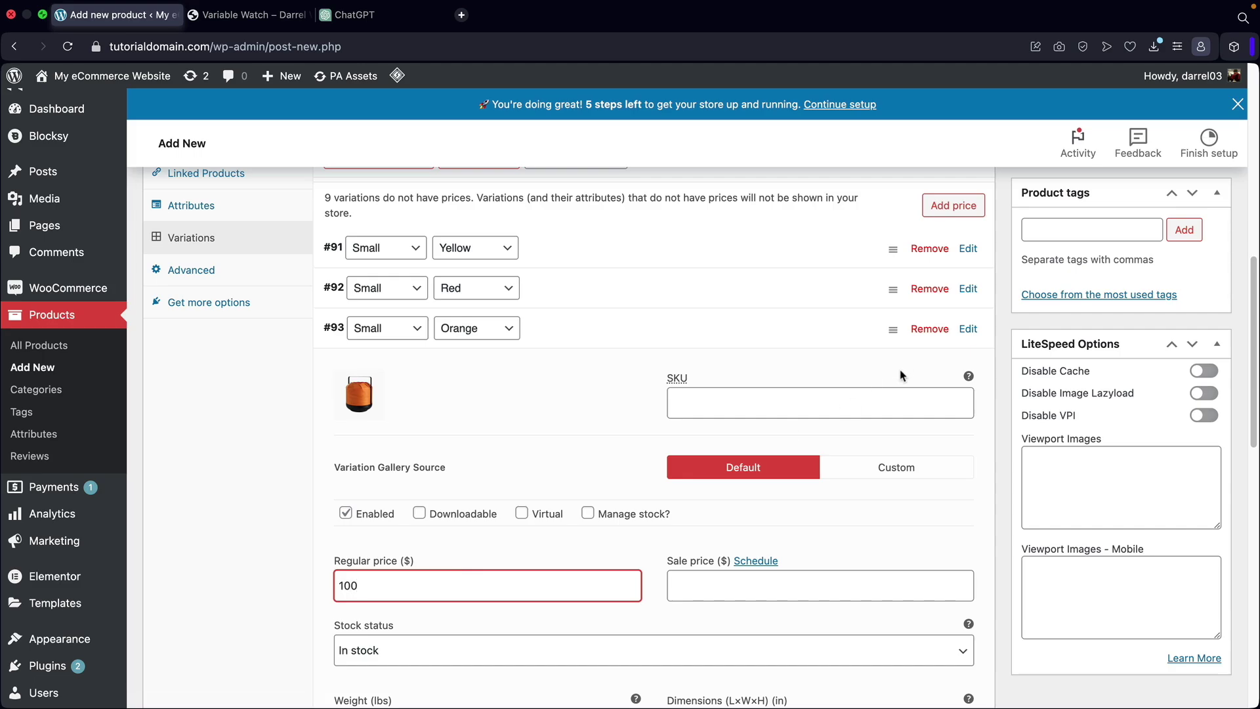
pyautogui.click(968, 328)
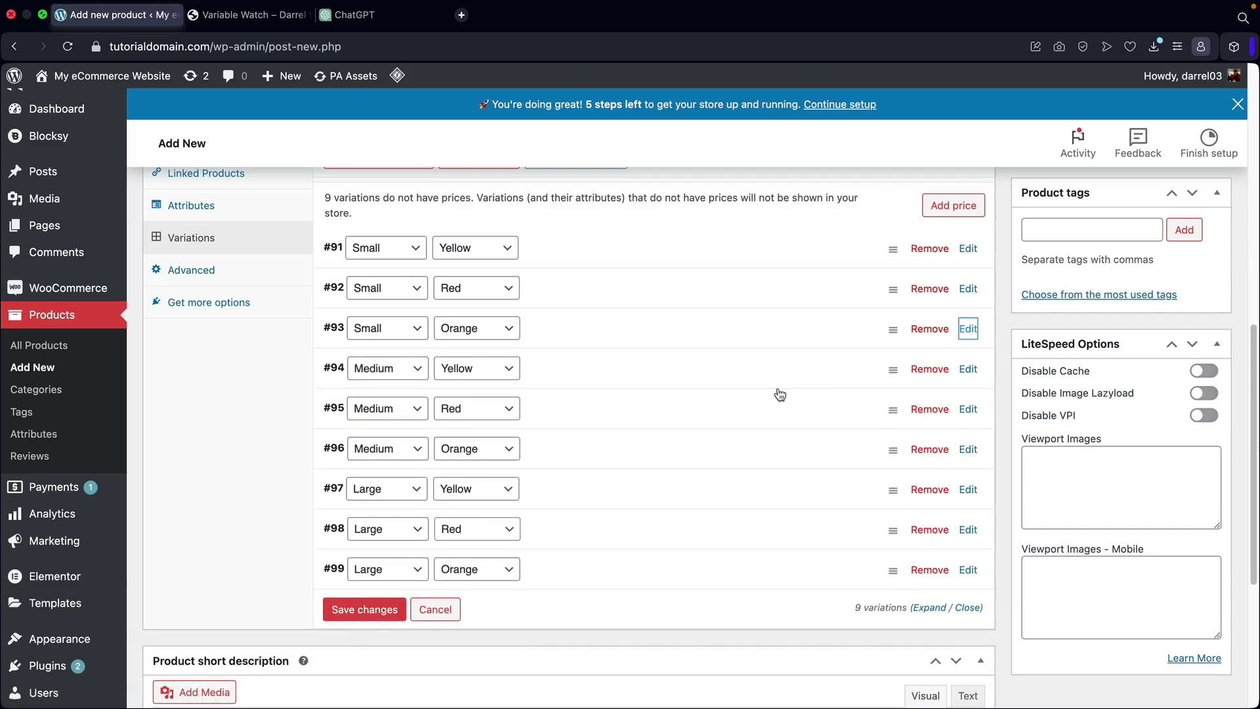
pyautogui.scroll(-1, 768, 382)
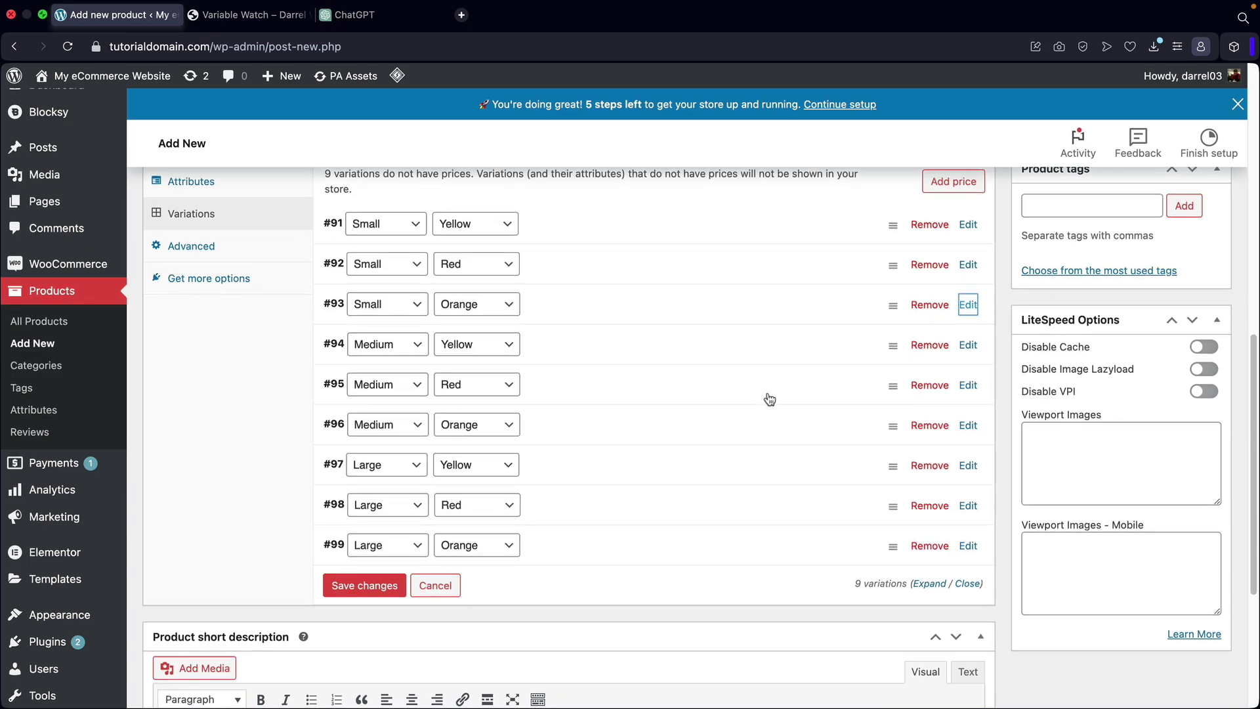
# Step: Give the Medium Yellow variation the yellow lamp image and a regular price of 100
pyautogui.click(968, 345)
pyautogui.click(437, 615)
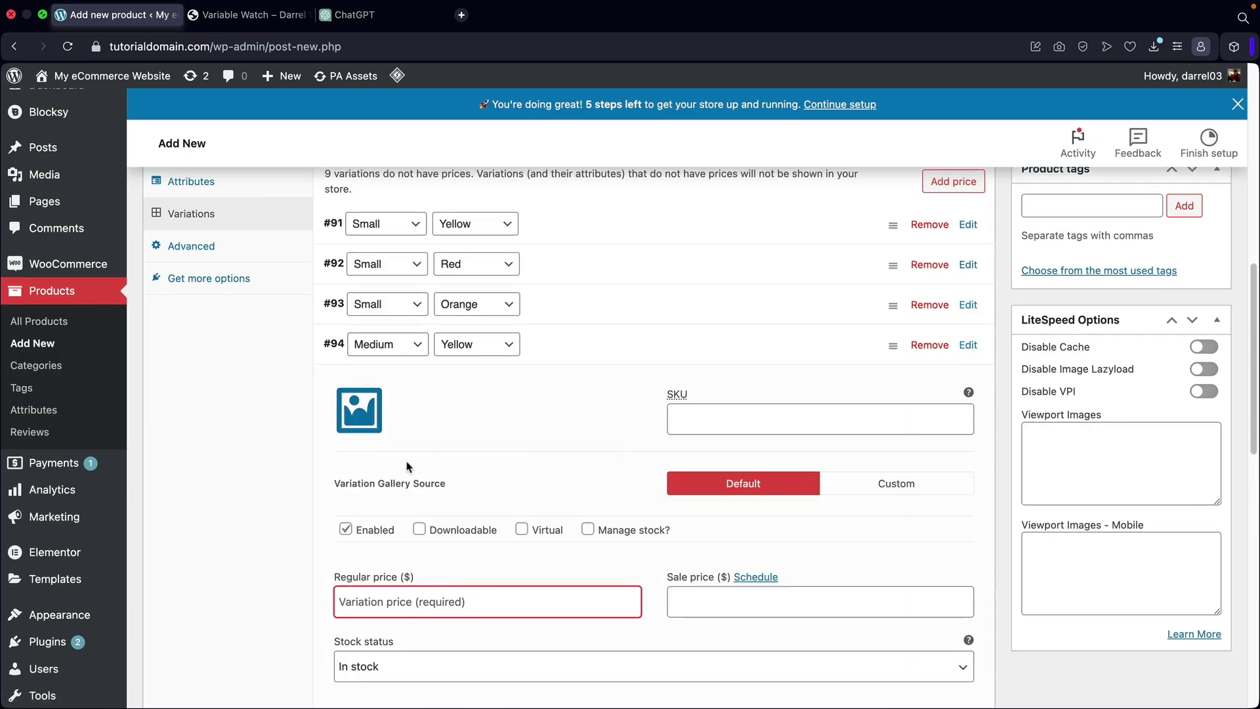
pyautogui.click(360, 410)
pyautogui.click(1213, 108)
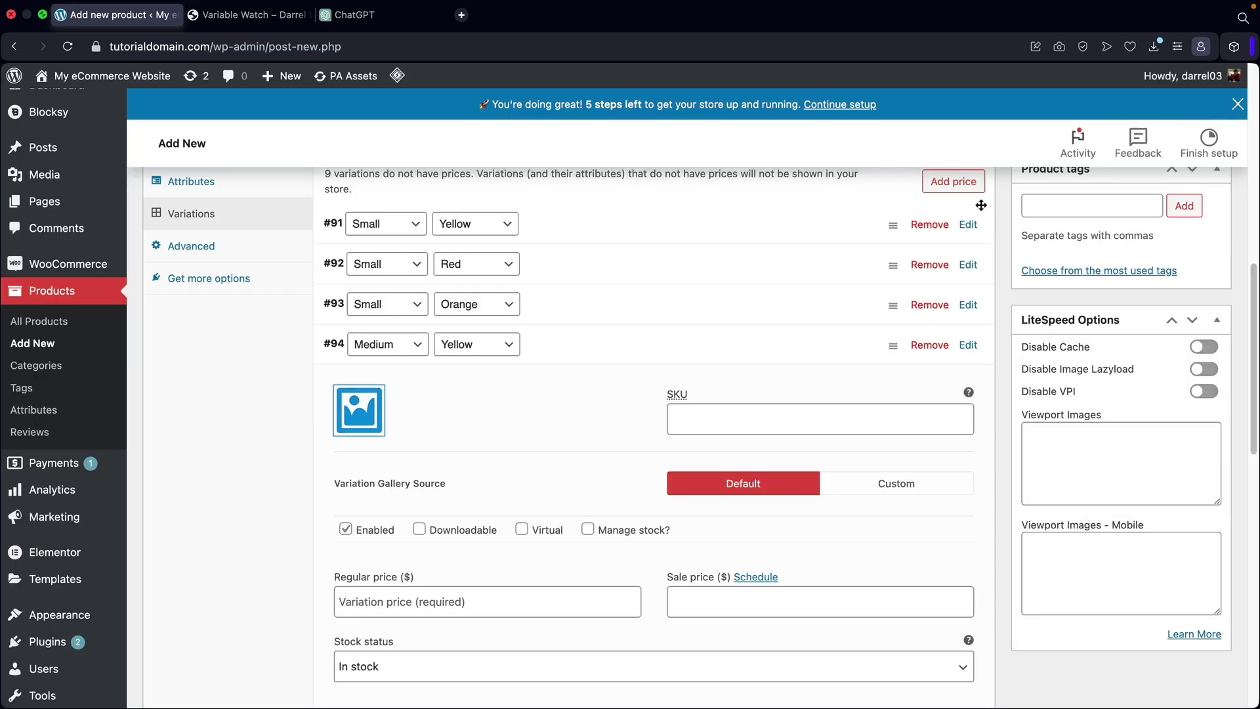
pyautogui.click(362, 409)
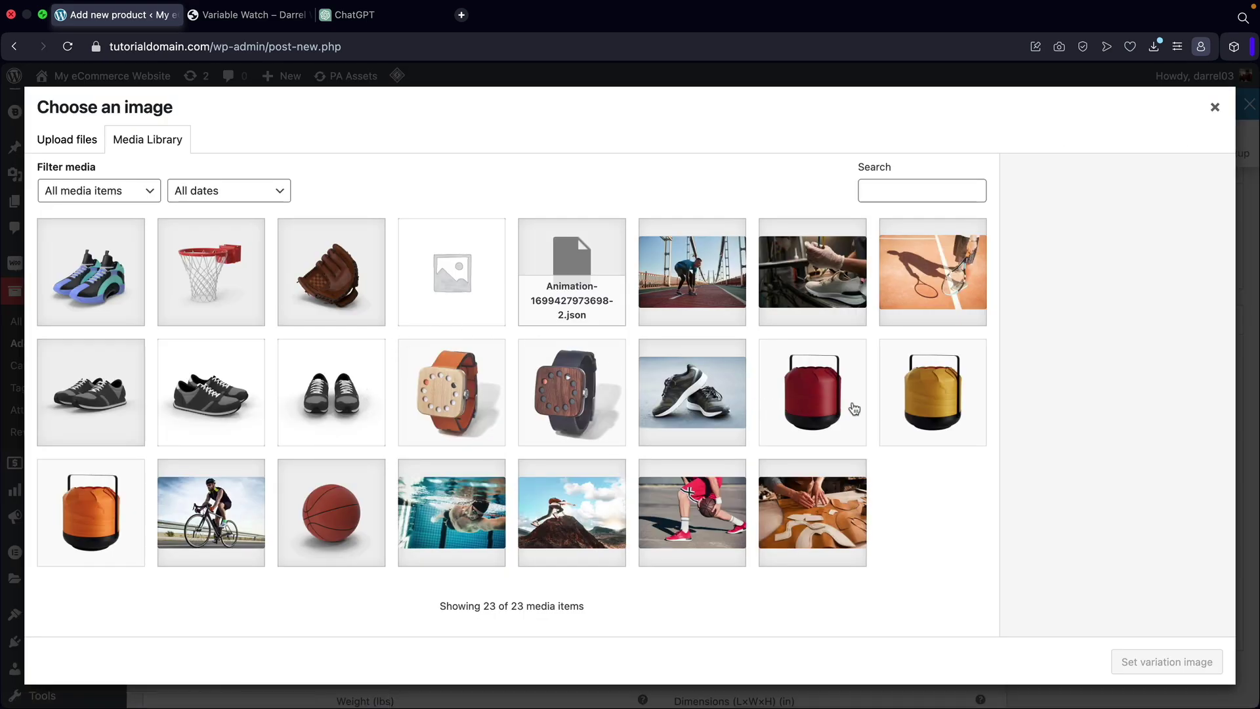
pyautogui.click(932, 393)
pyautogui.click(1147, 662)
pyautogui.scroll(-2, 531, 481)
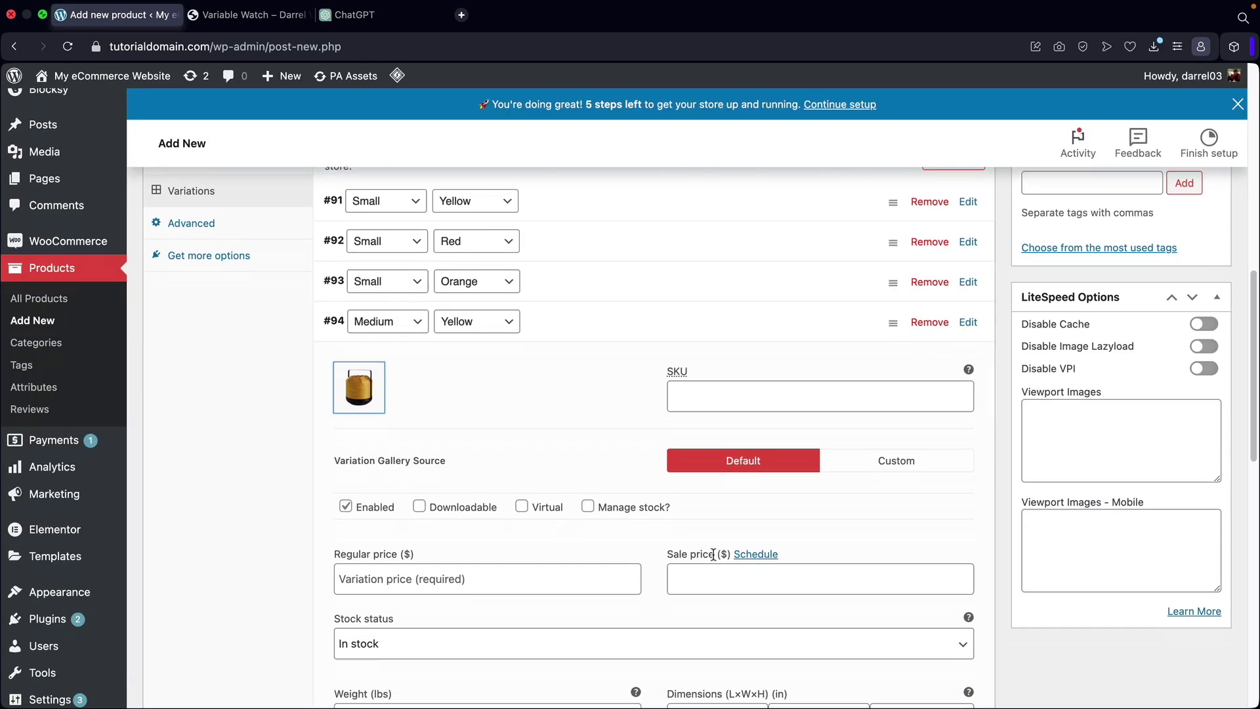
pyautogui.click(532, 481)
pyautogui.write('100')
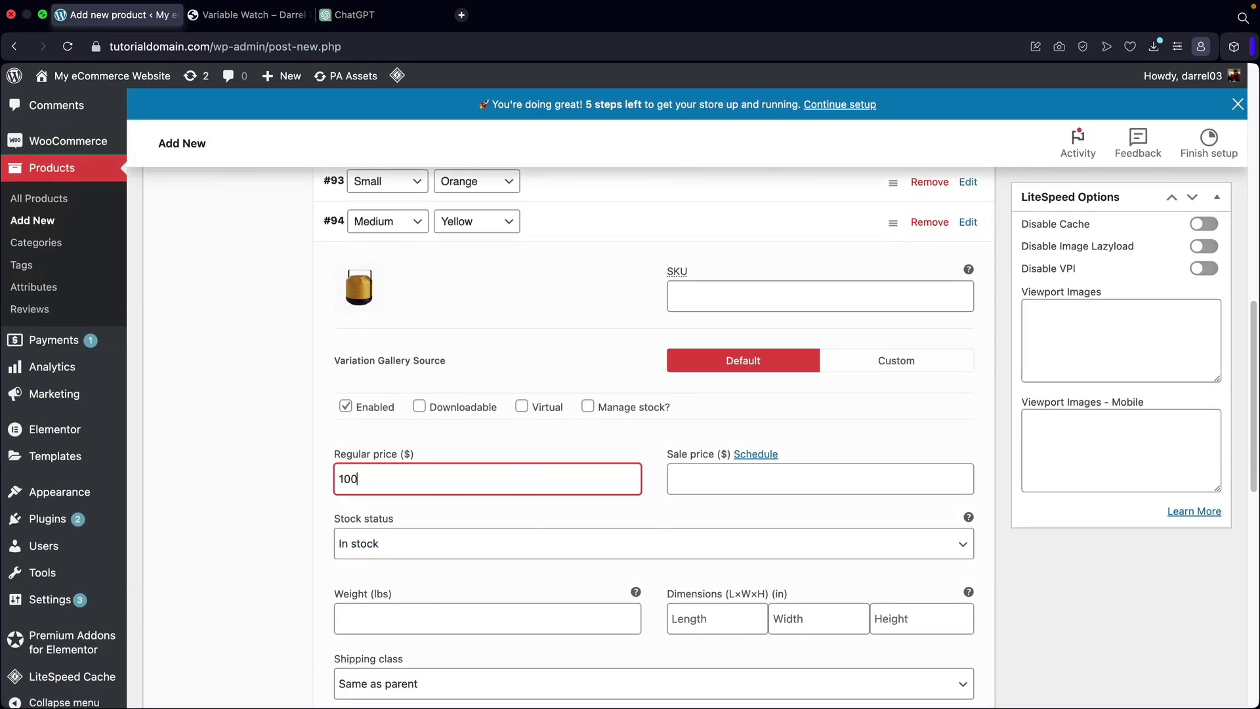
pyautogui.click(965, 222)
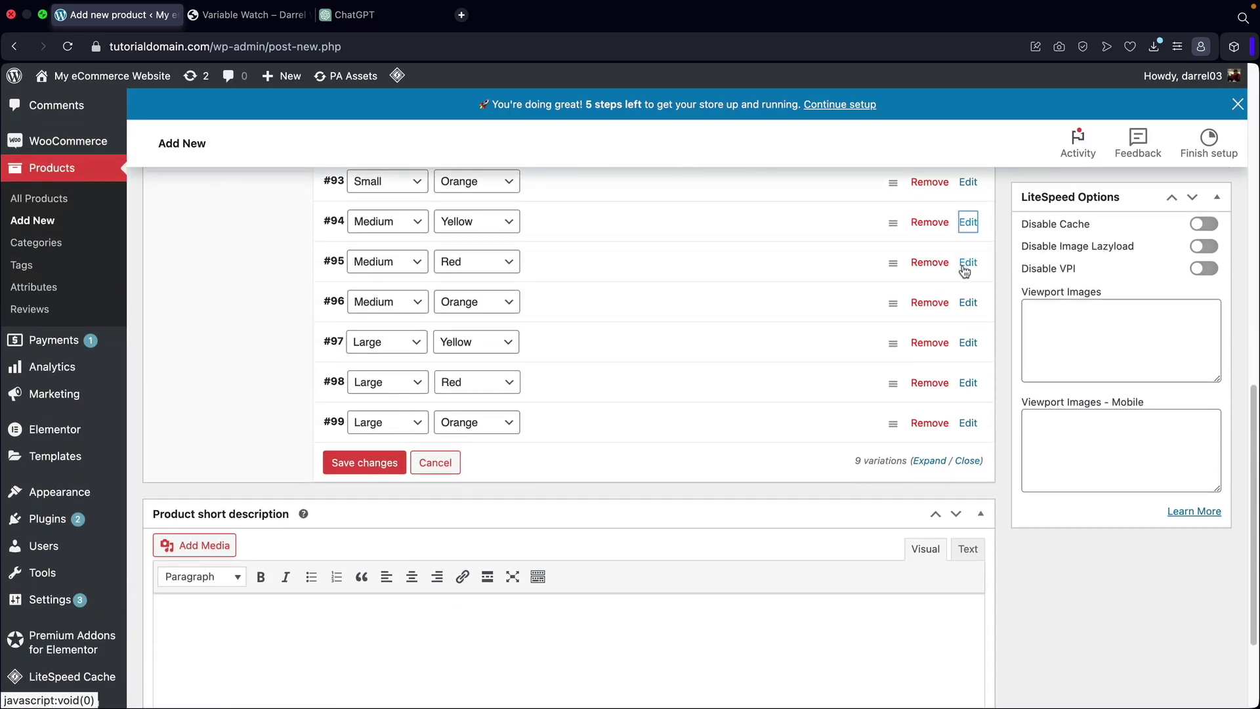
# Step: Give the Medium Red variation the red lamp image and a regular price of 100
pyautogui.click(963, 261)
pyautogui.click(359, 326)
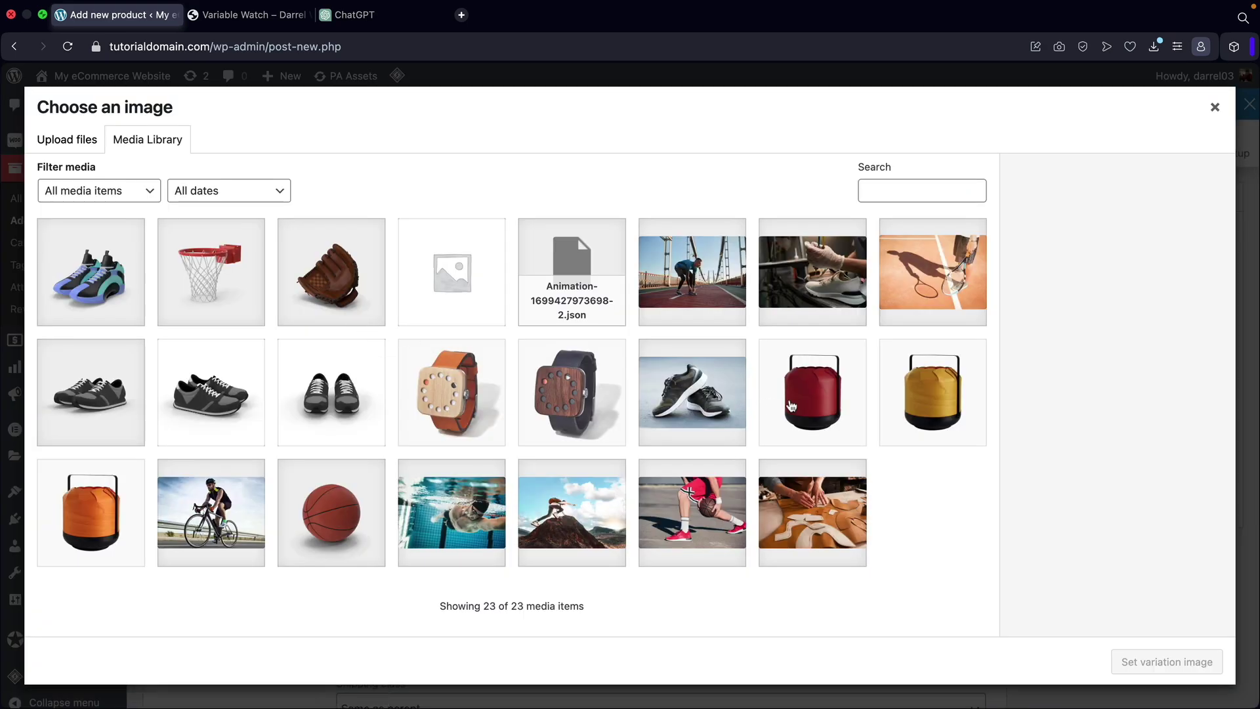
pyautogui.click(791, 405)
pyautogui.click(1165, 661)
pyautogui.click(572, 518)
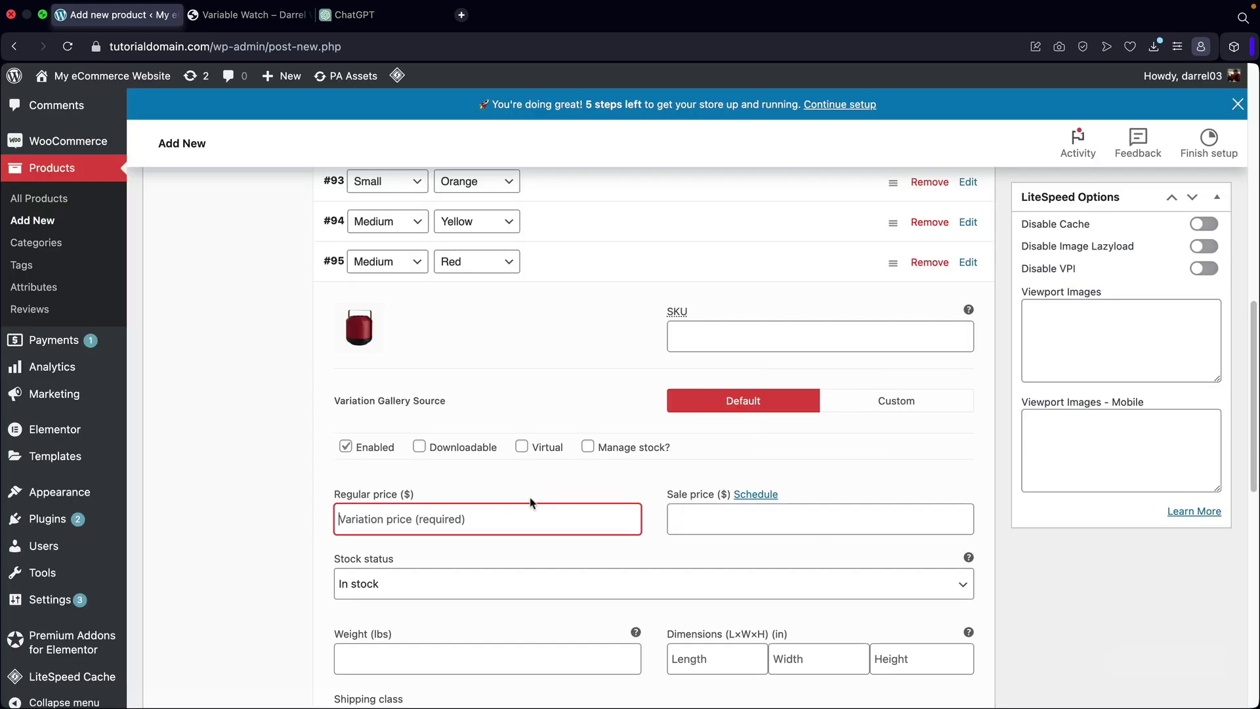
pyautogui.write('100')
pyautogui.click(968, 261)
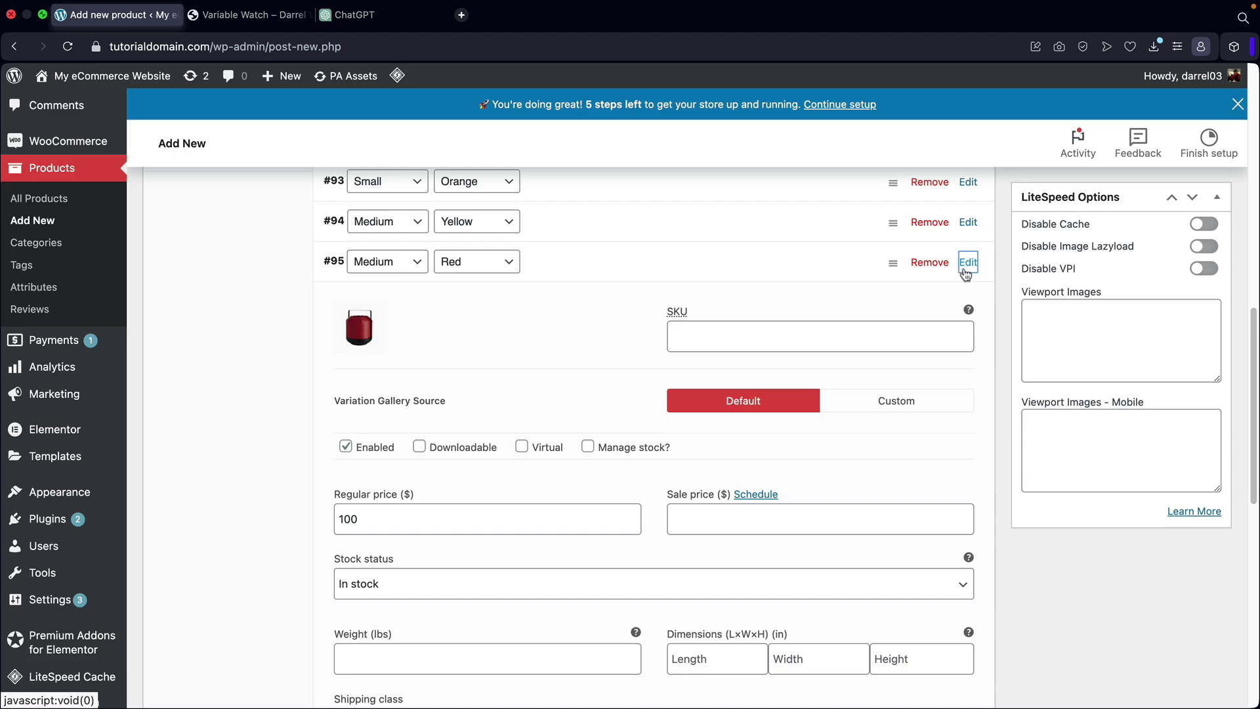
# Step: Enter the Medium Orange variation's regular price and pick the orange lamp photo for it
pyautogui.click(967, 301)
pyautogui.click(403, 556)
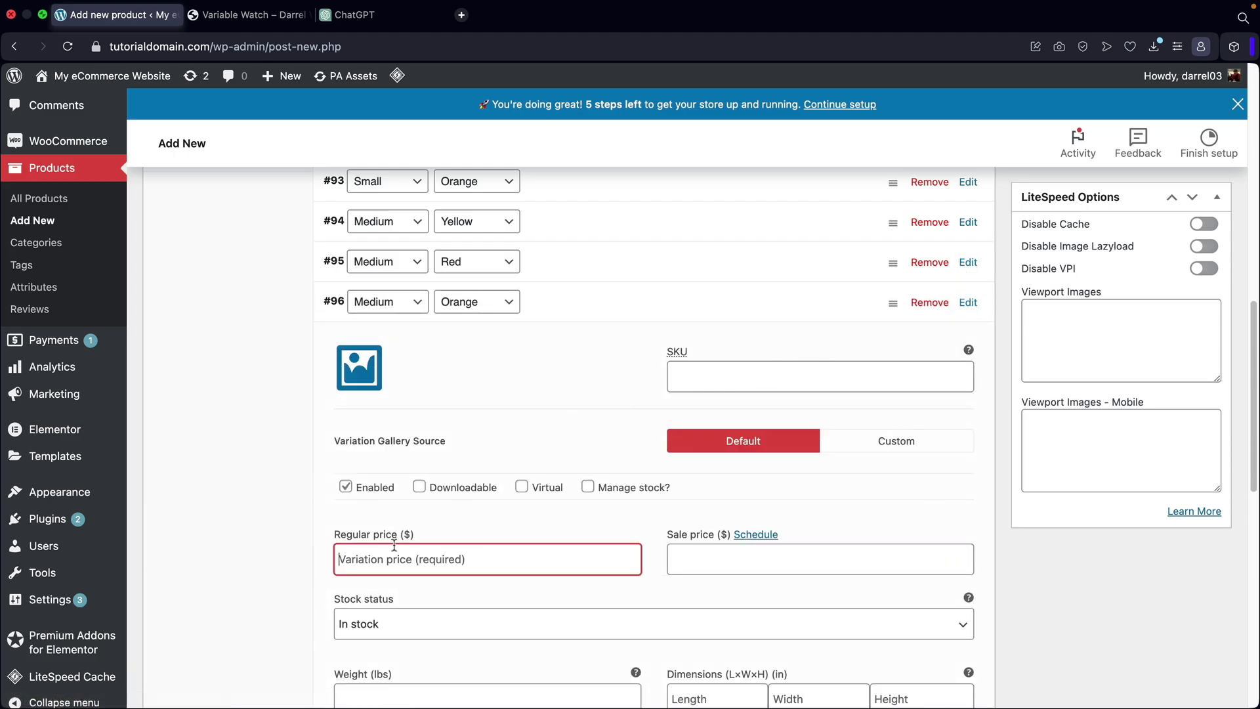
pyautogui.write('100')
pyautogui.click(361, 370)
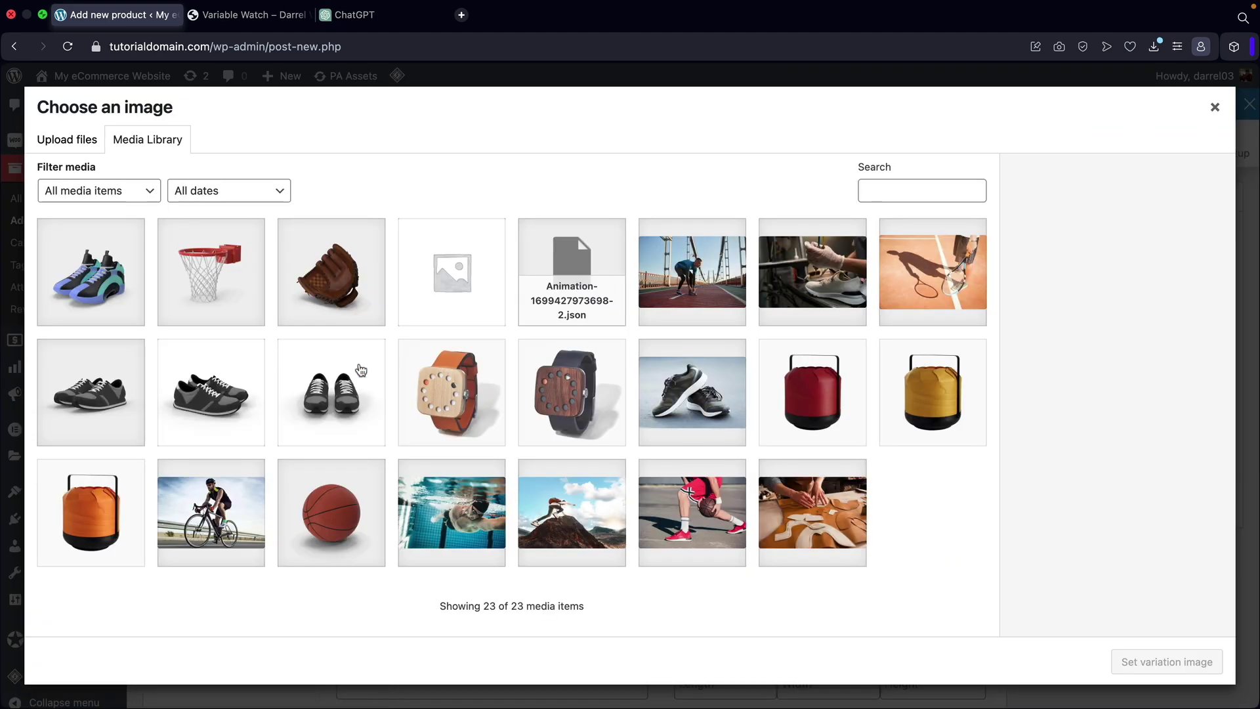
pyautogui.click(109, 529)
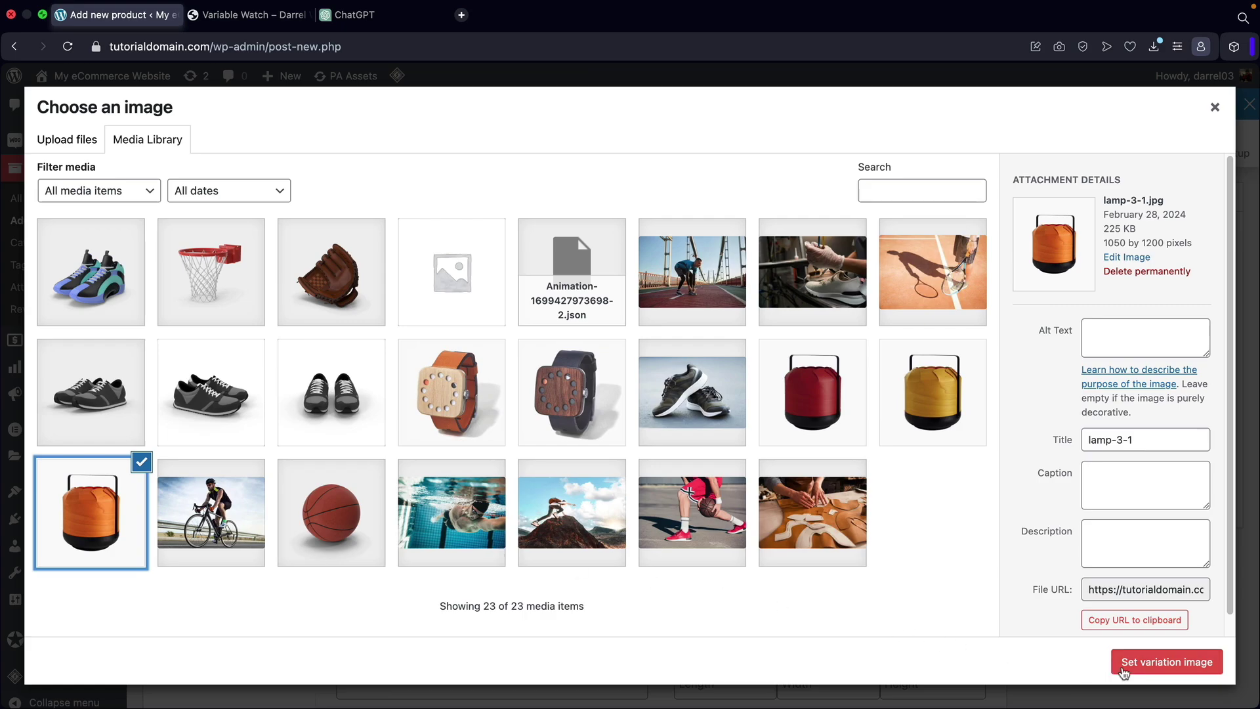
# Step: Apply the orange lamp to Medium Orange; give Large Yellow the yellow lamp and price 150
pyautogui.click(1120, 663)
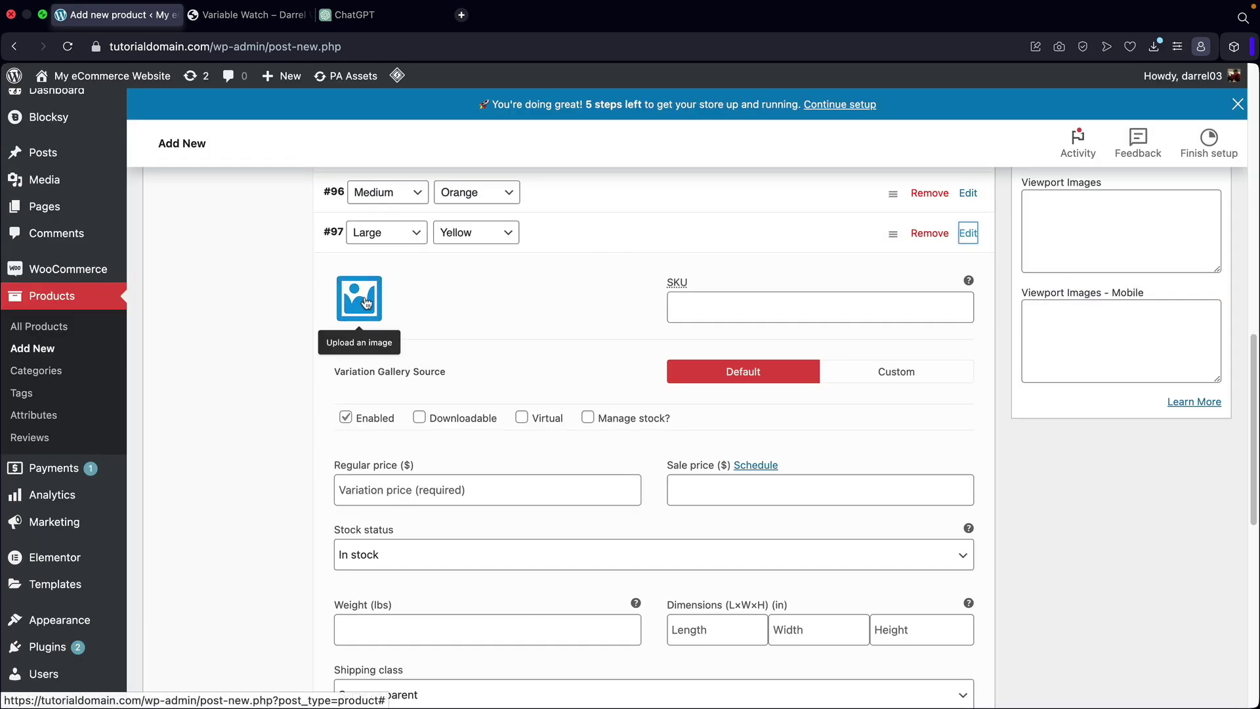
pyautogui.click(366, 303)
pyautogui.click(935, 390)
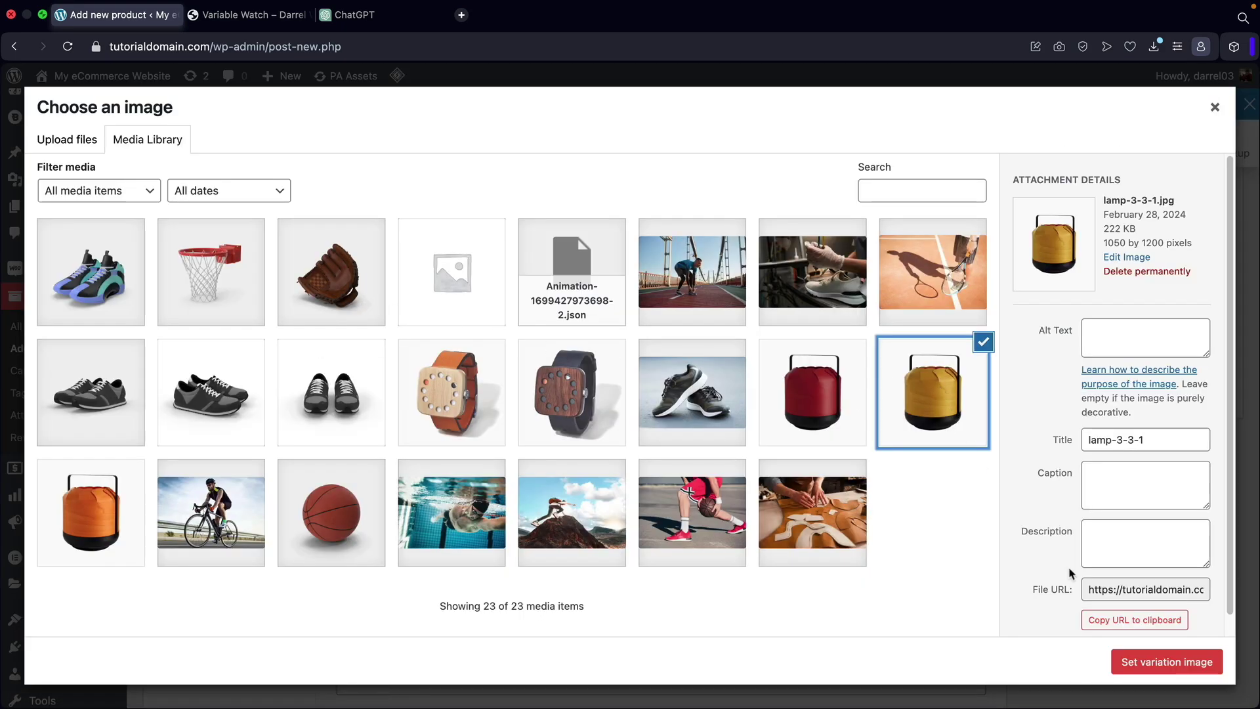
pyautogui.click(1157, 663)
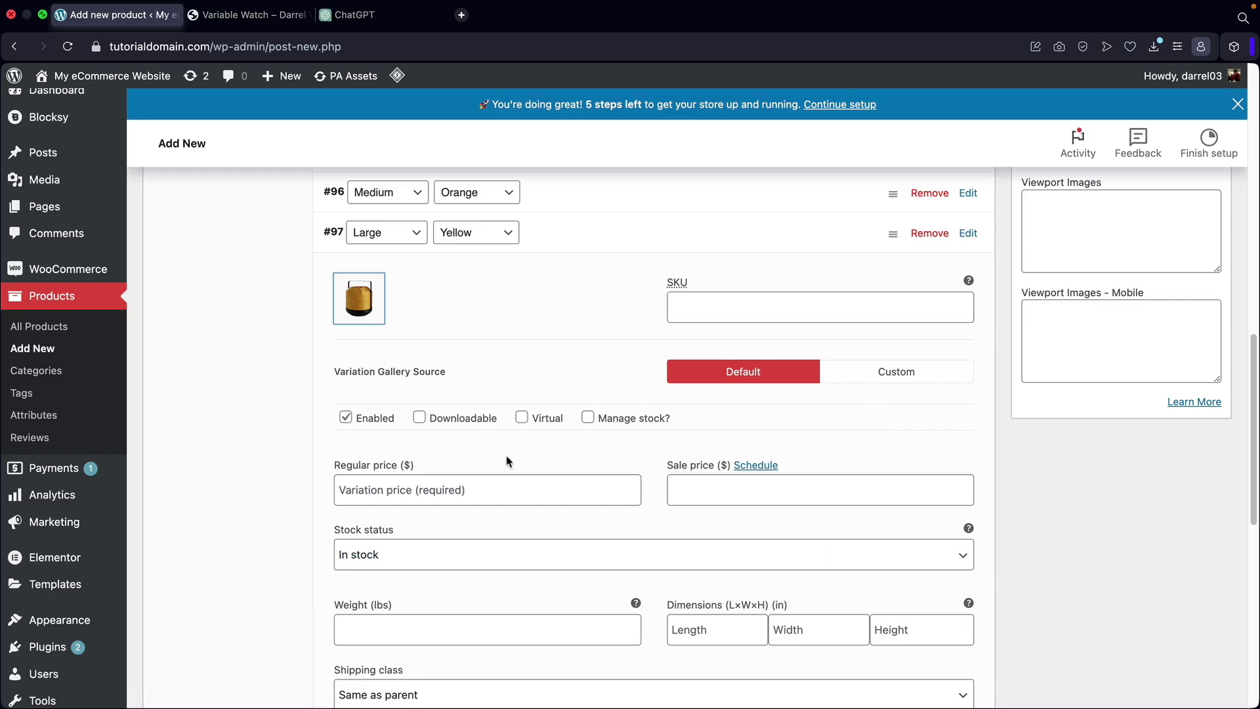
pyautogui.click(489, 485)
pyautogui.write('150')
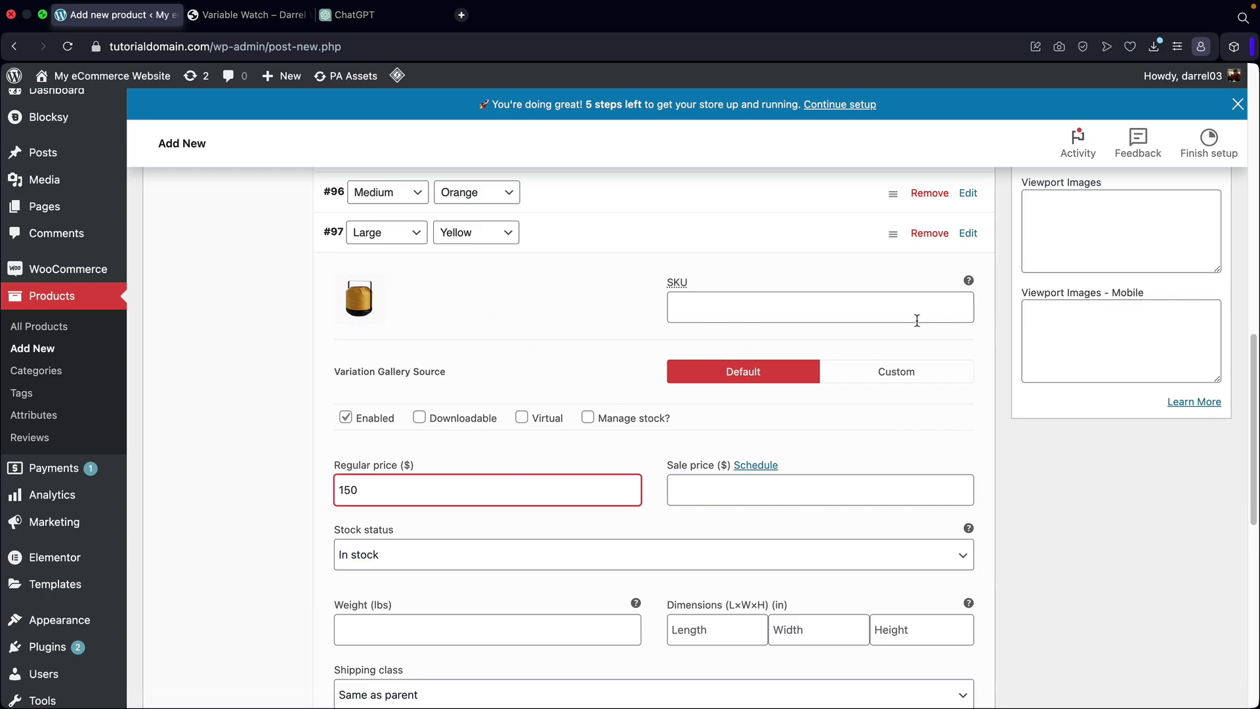
pyautogui.click(968, 233)
# Step: Give the Large Red variation the red lamp image and a regular price of 150
pyautogui.click(968, 273)
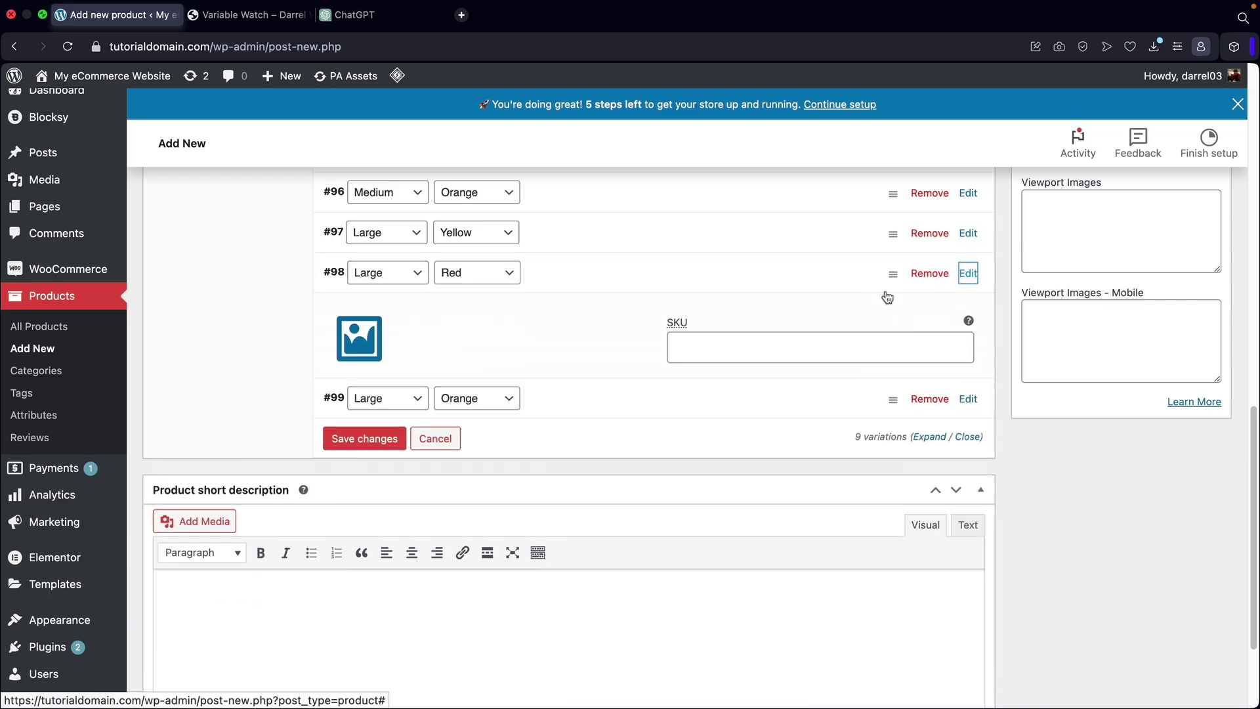
pyautogui.click(360, 343)
pyautogui.click(812, 392)
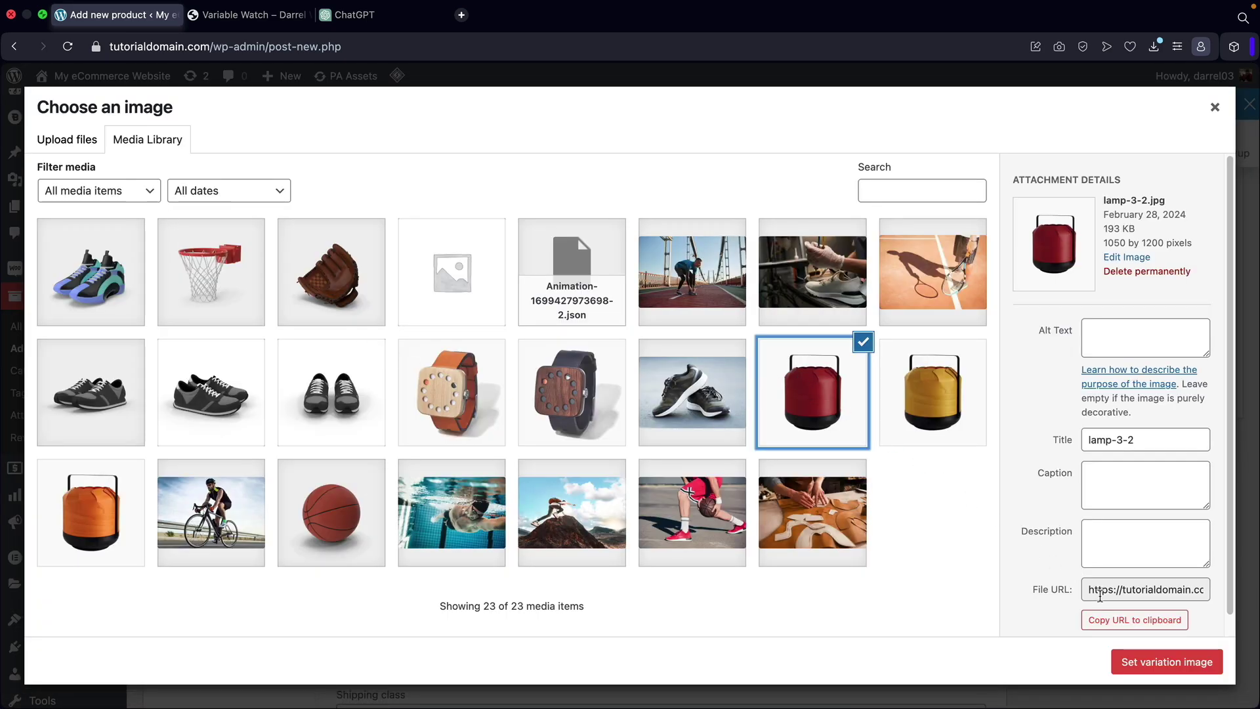
pyautogui.click(1134, 662)
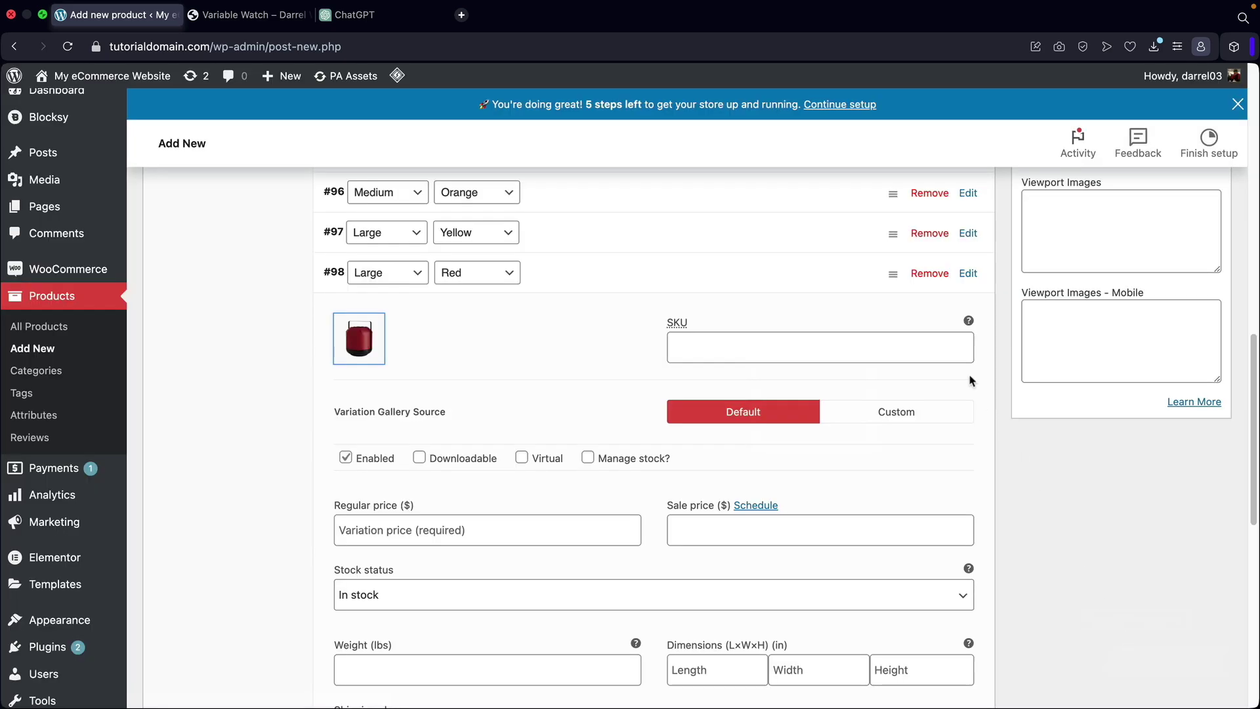
pyautogui.click(488, 530)
pyautogui.write('150')
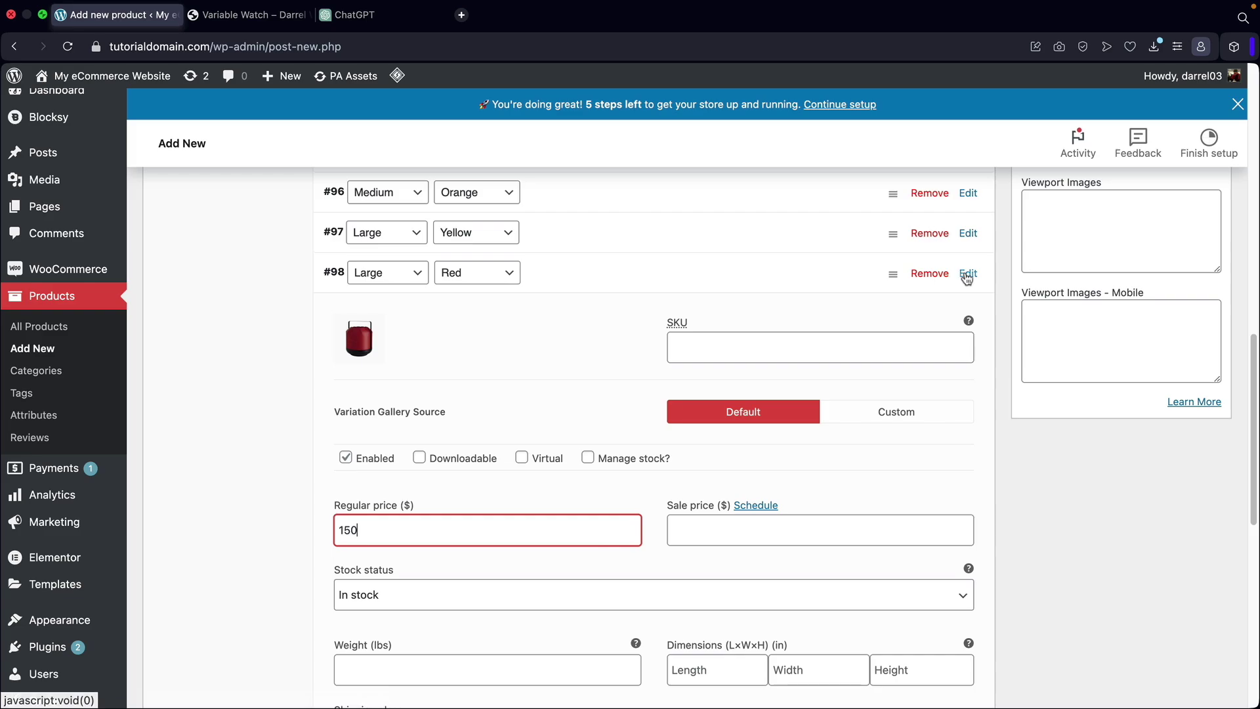
pyautogui.click(967, 273)
# Step: Give the Large Orange variation the orange lamp image and a regular price of 150
pyautogui.click(968, 313)
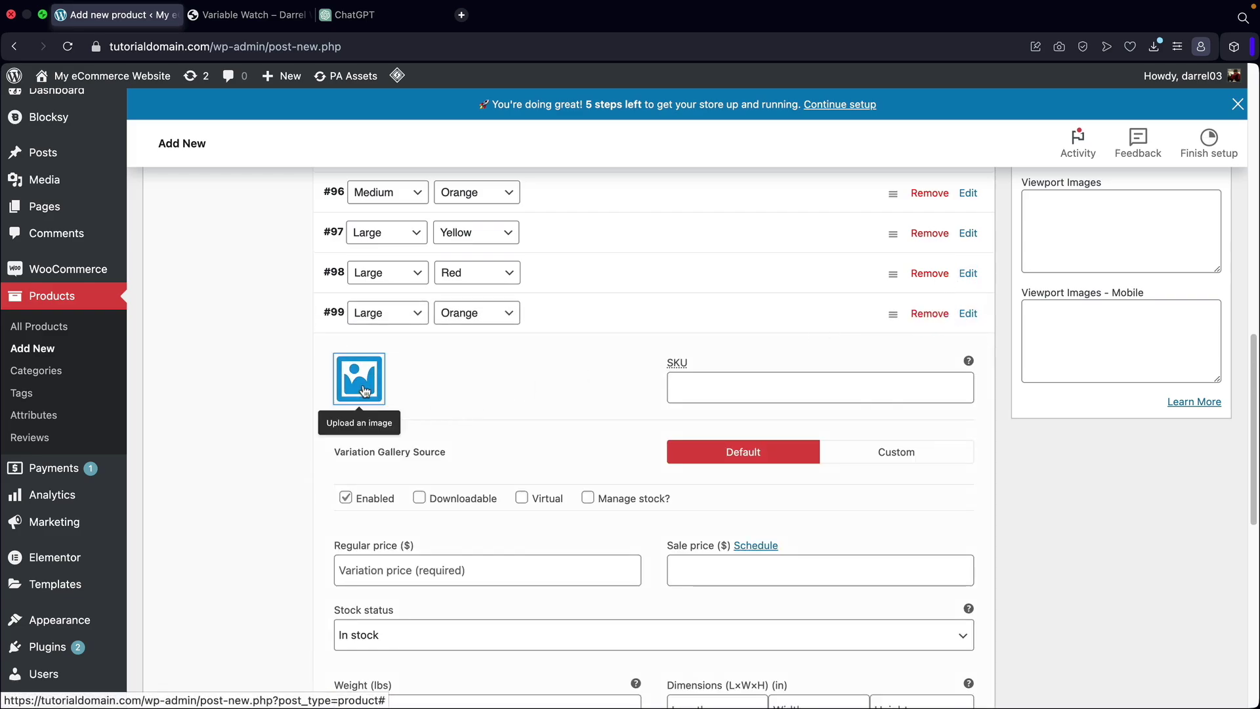
pyautogui.click(359, 379)
pyautogui.click(123, 506)
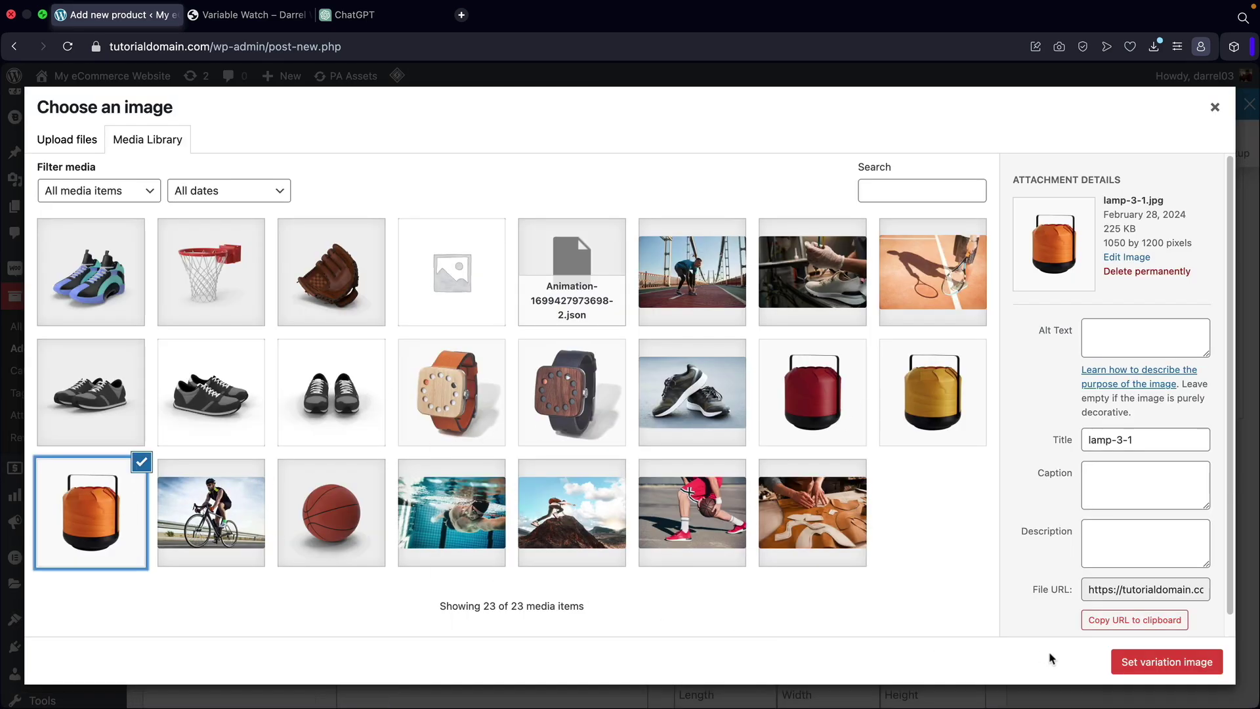
pyautogui.click(1128, 662)
pyautogui.click(428, 563)
pyautogui.write('150')
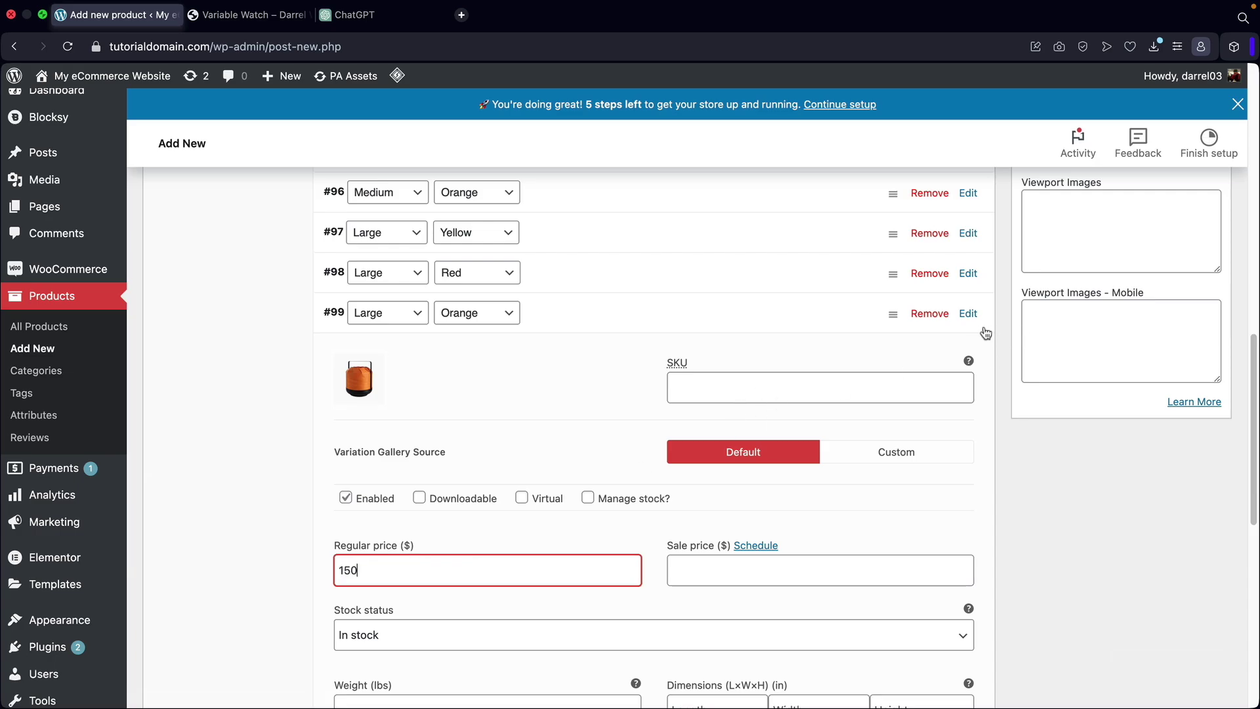
pyautogui.click(968, 314)
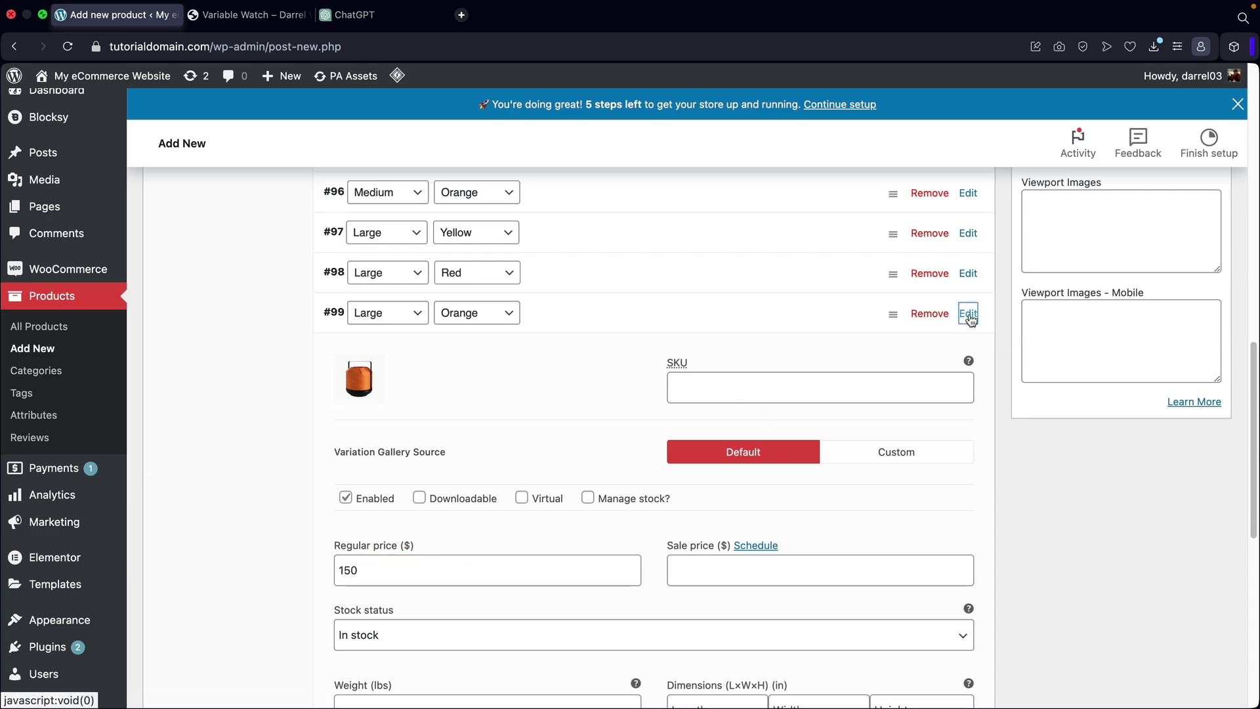
pyautogui.scroll(-1, 459, 419)
pyautogui.click(231, 475)
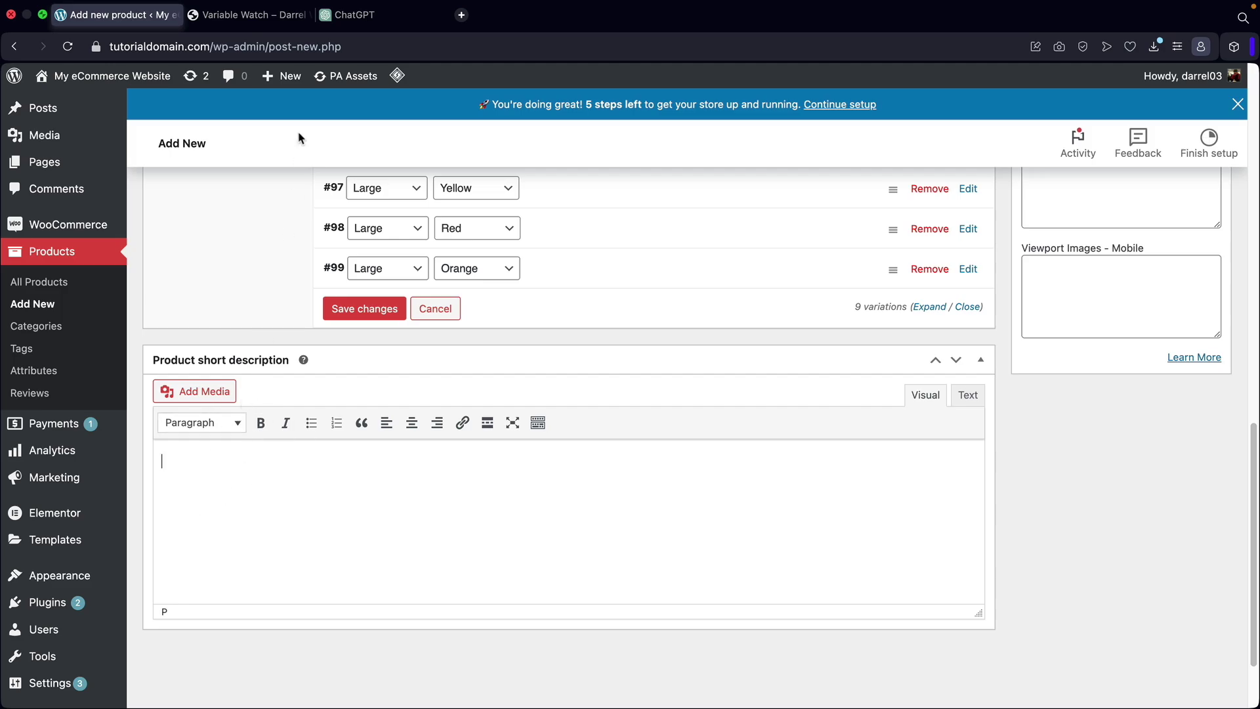
# Step: Ask ChatGPT for an UltraBright LED Outdoor Sports Lamp description and copy its Key Features list
pyautogui.click(352, 29)
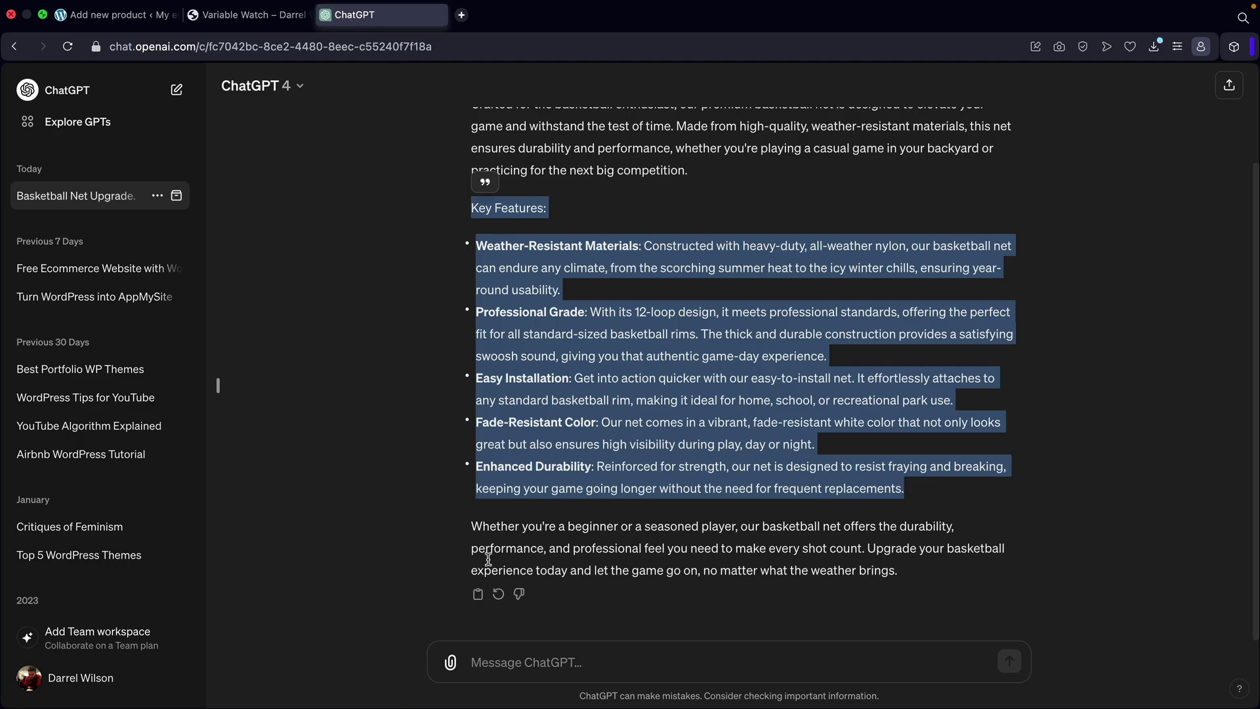
pyautogui.click(626, 646)
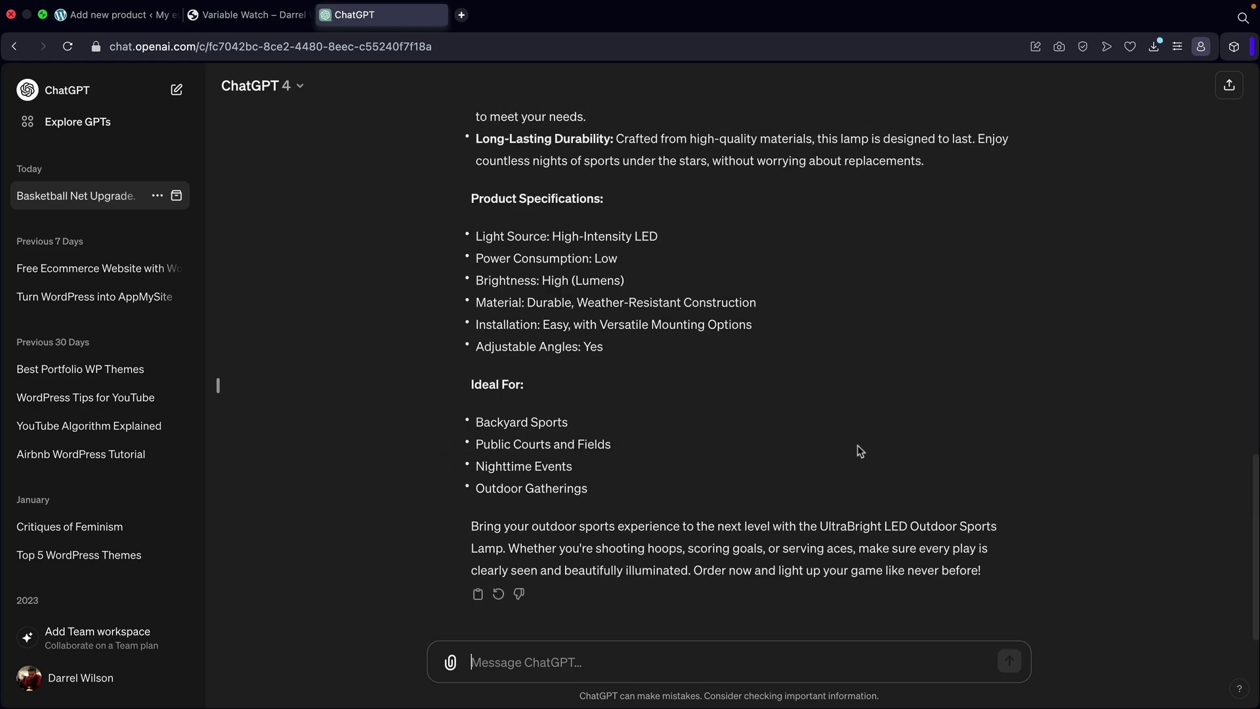
pyautogui.scroll(6, 857, 451)
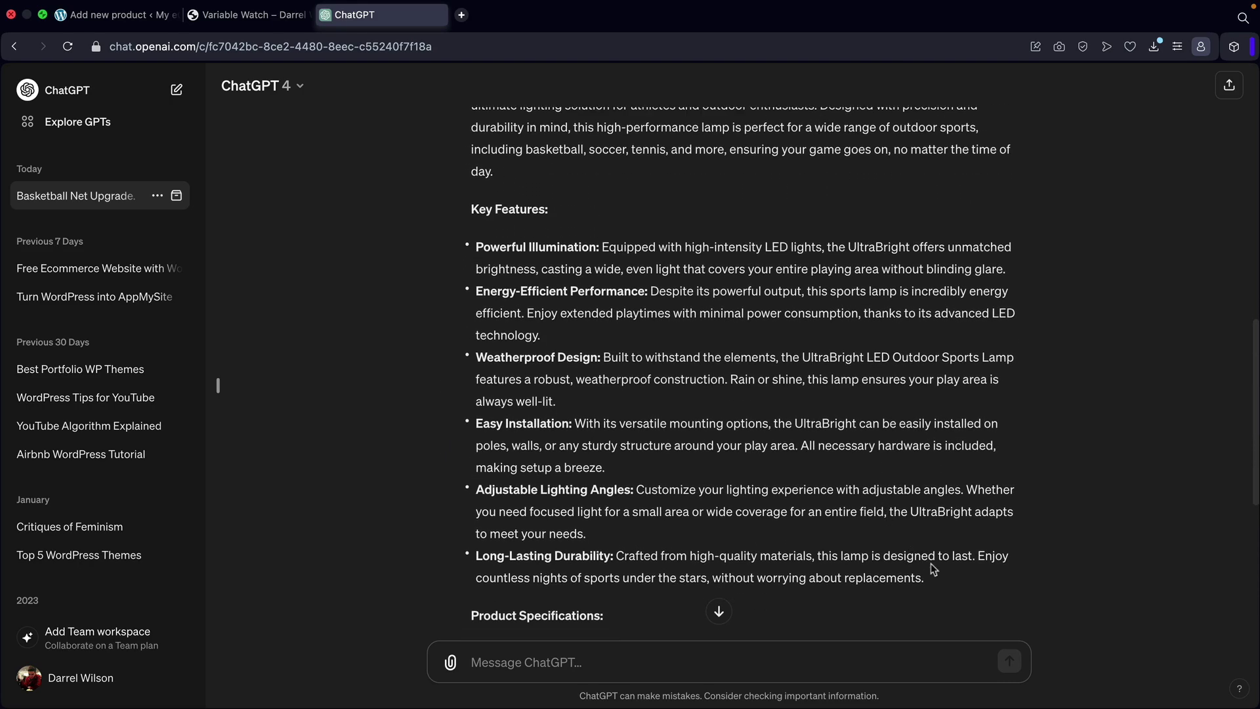
pyautogui.moveTo(925, 578); pyautogui.dragTo(468, 205)
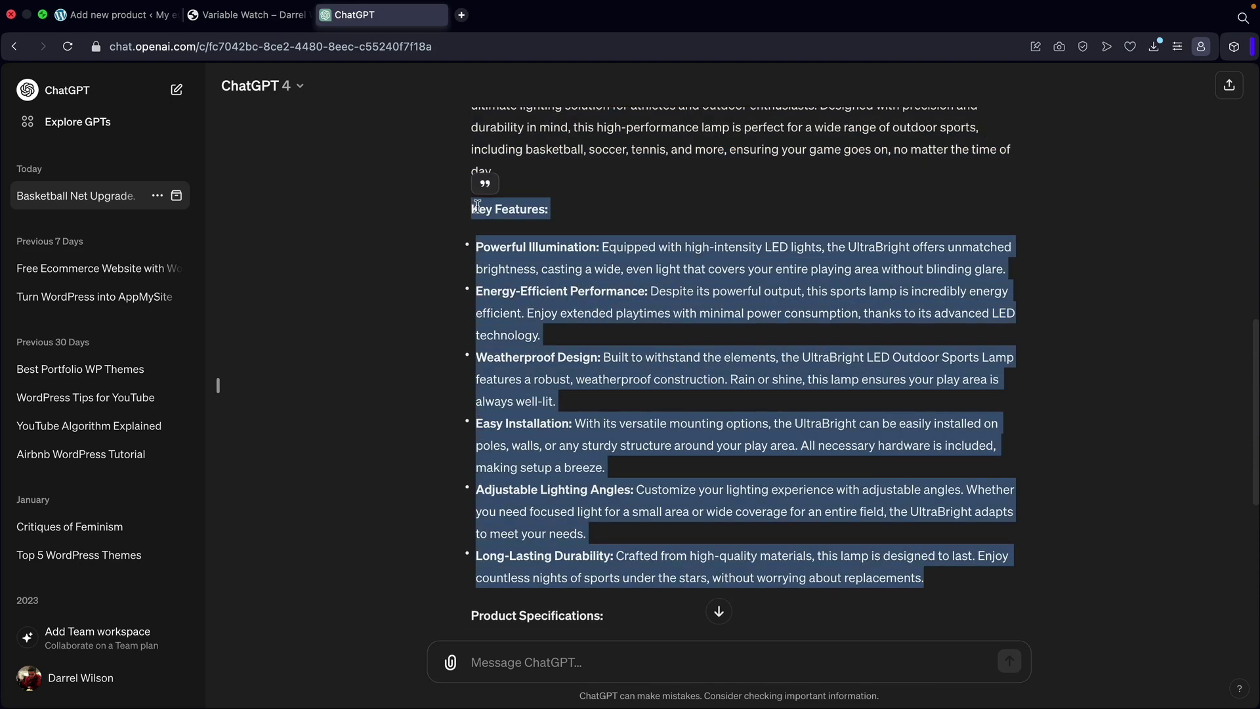
pyautogui.rightClick(487, 214)
pyautogui.click(512, 291)
pyautogui.click(121, 14)
# Step: Paste the lamp's key features into the product short description
pyautogui.rightClick(177, 467)
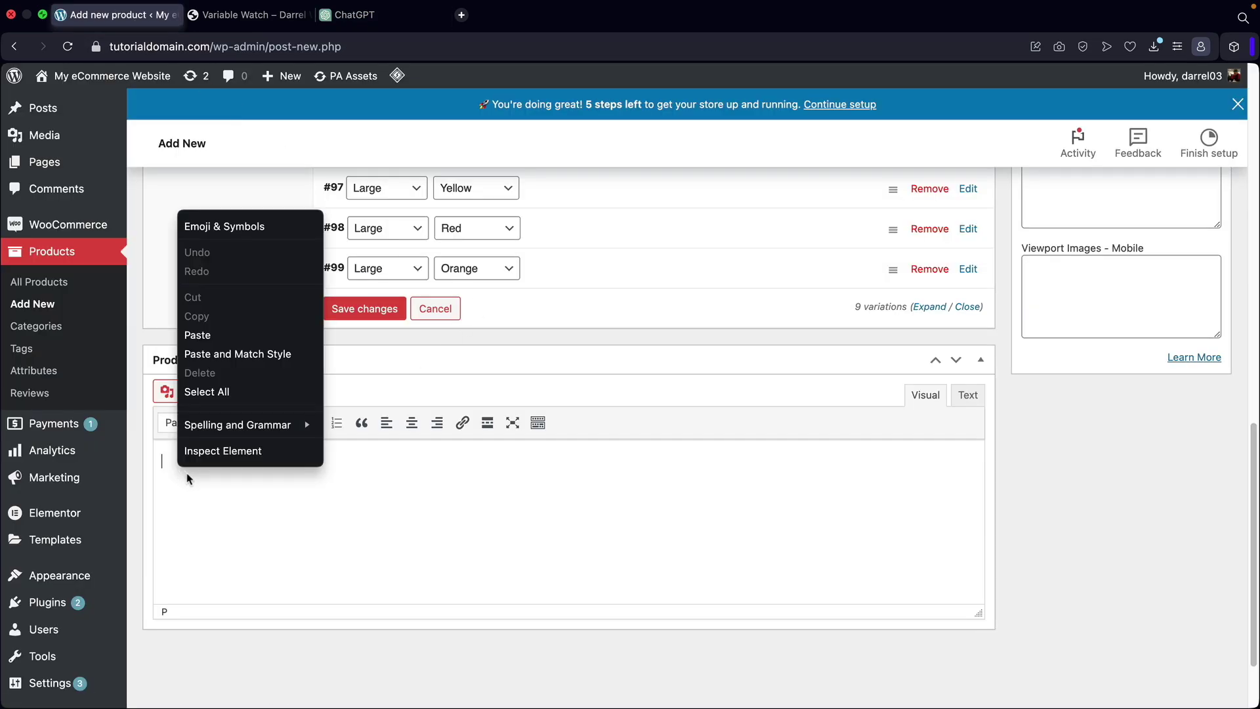
pyautogui.click(230, 332)
pyautogui.scroll(15, 433, 343)
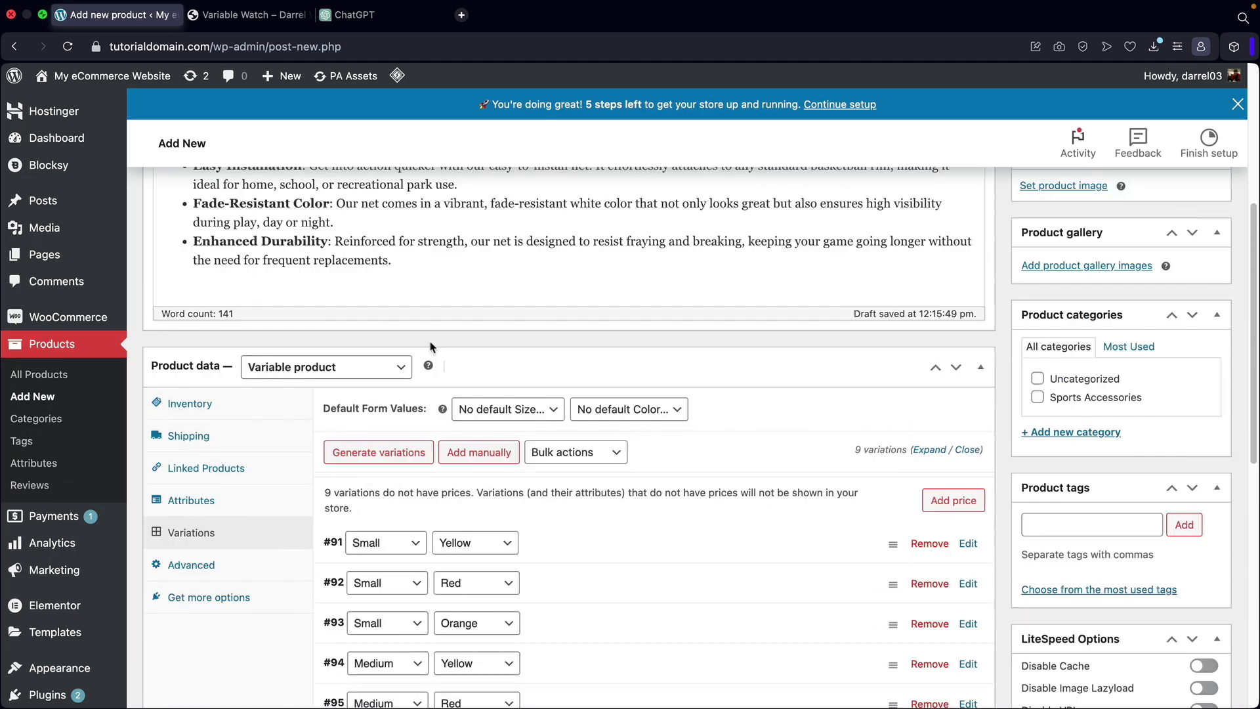
# Step: Copy ChatGPT's Product Specifications through the closing paragraph
pyautogui.click(351, 14)
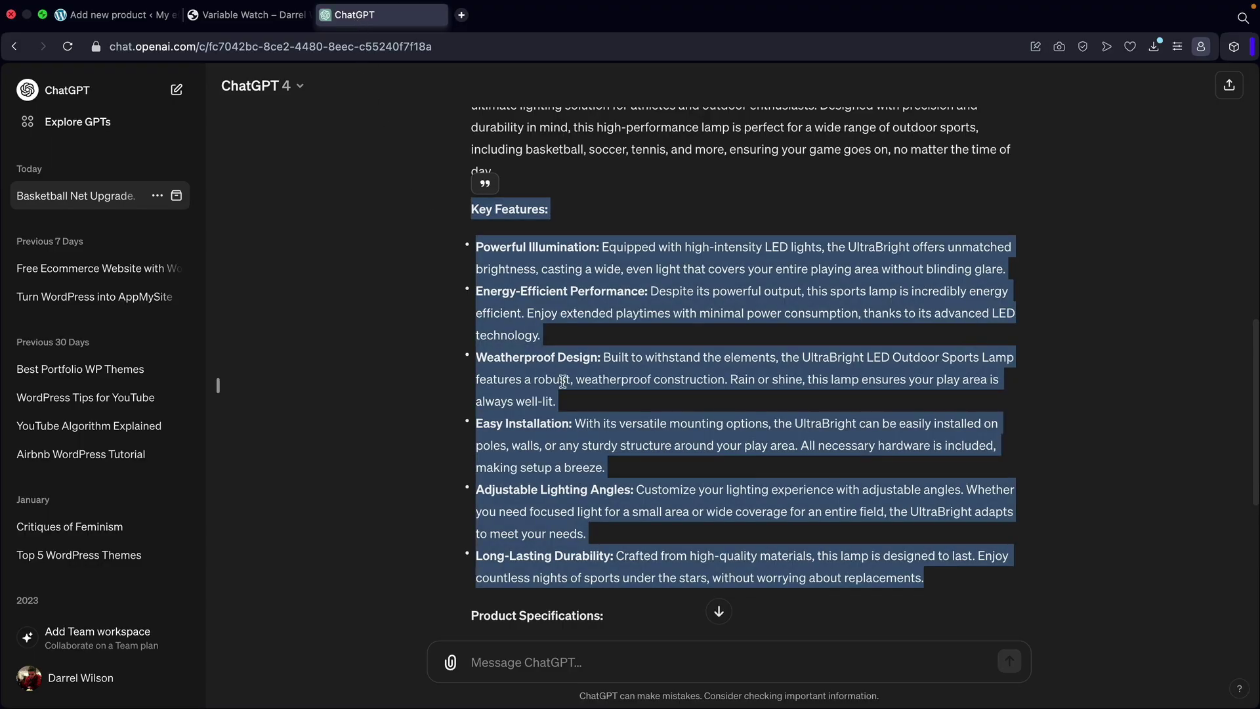
pyautogui.scroll(-8, 492, 262)
pyautogui.moveTo(470, 194); pyautogui.dragTo(1053, 572)
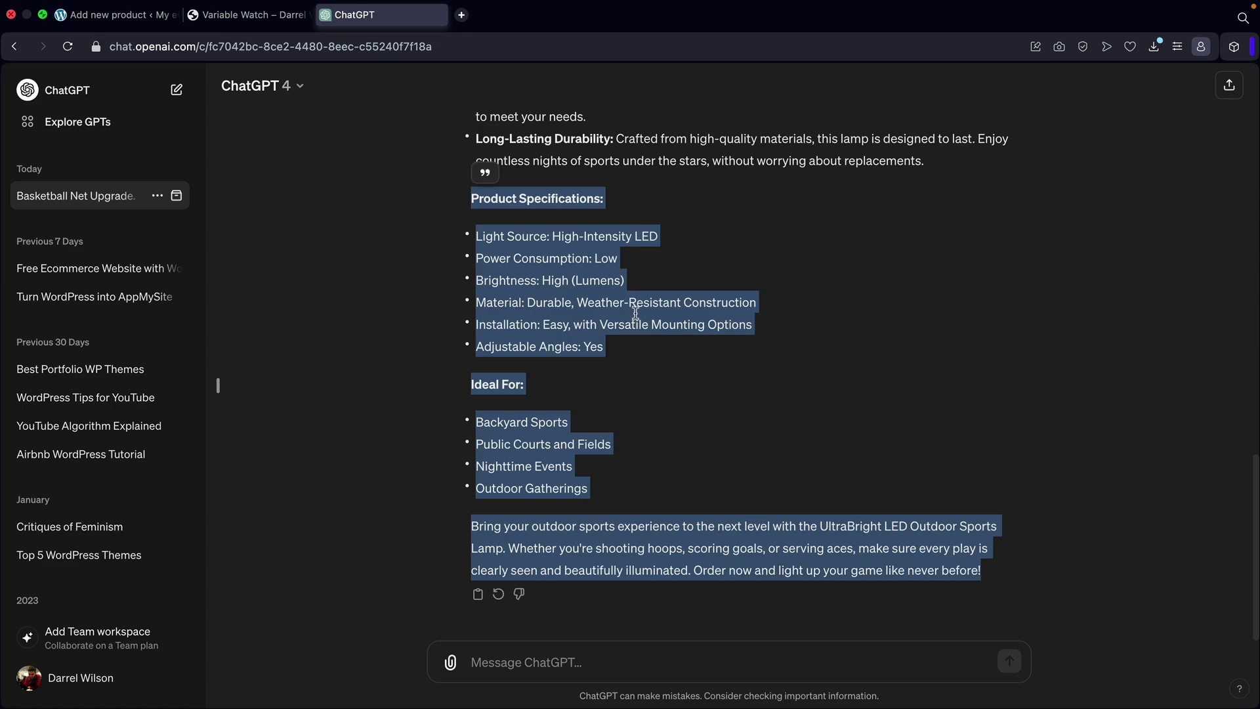
pyautogui.rightClick(565, 289)
pyautogui.click(594, 366)
pyautogui.click(115, 14)
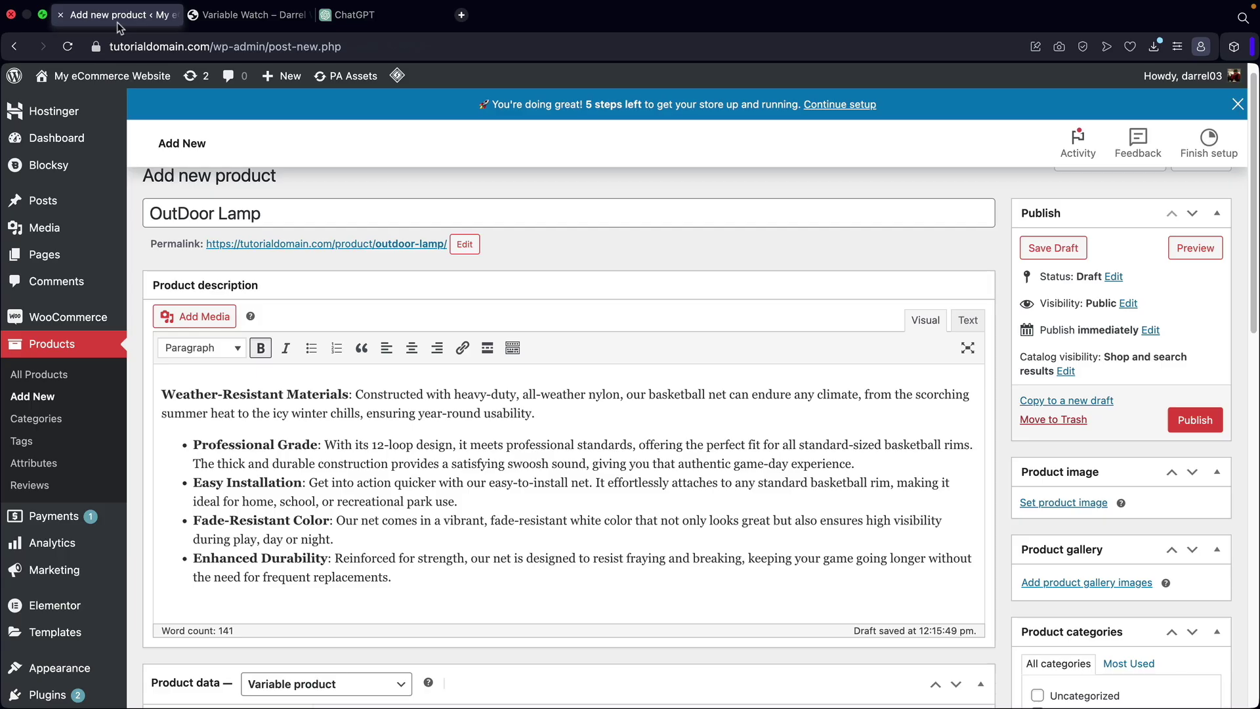
# Step: Replace the old basketball-net product description with the copied lamp text
pyautogui.scroll(-15, 334, 447)
pyautogui.scroll(15, 334, 447)
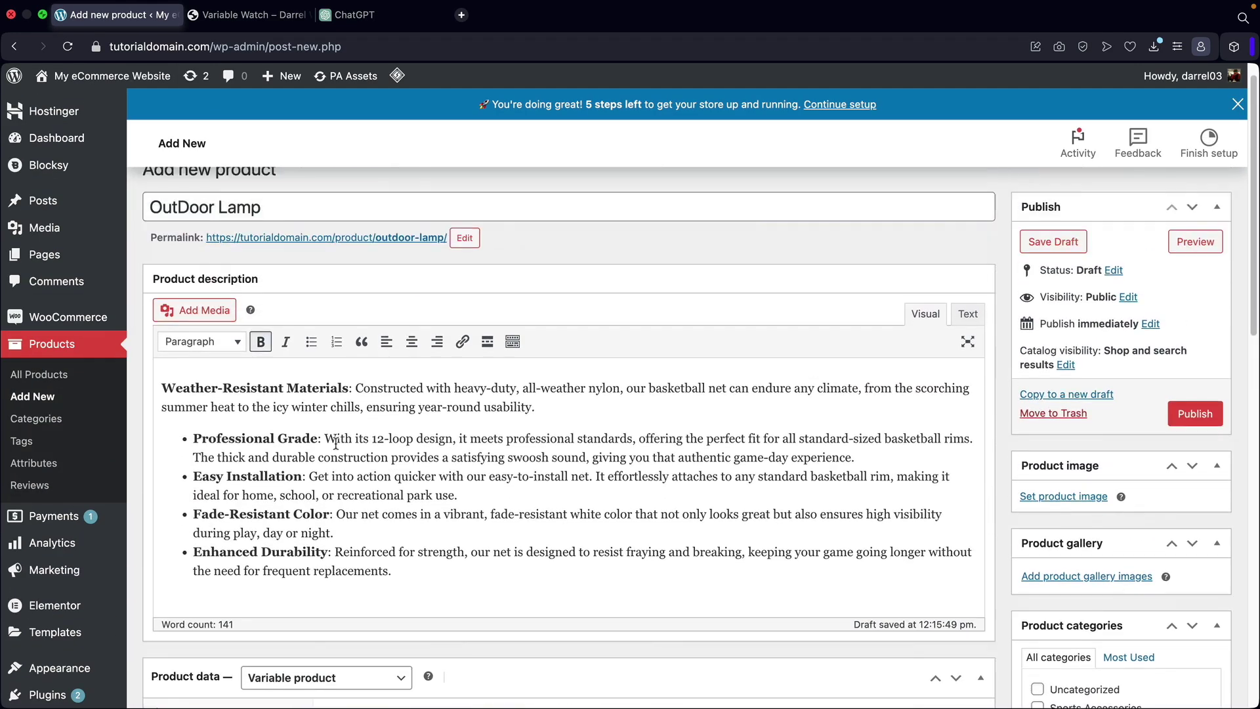
pyautogui.moveTo(394, 591); pyautogui.dragTo(158, 400)
pyautogui.rightClick(219, 409)
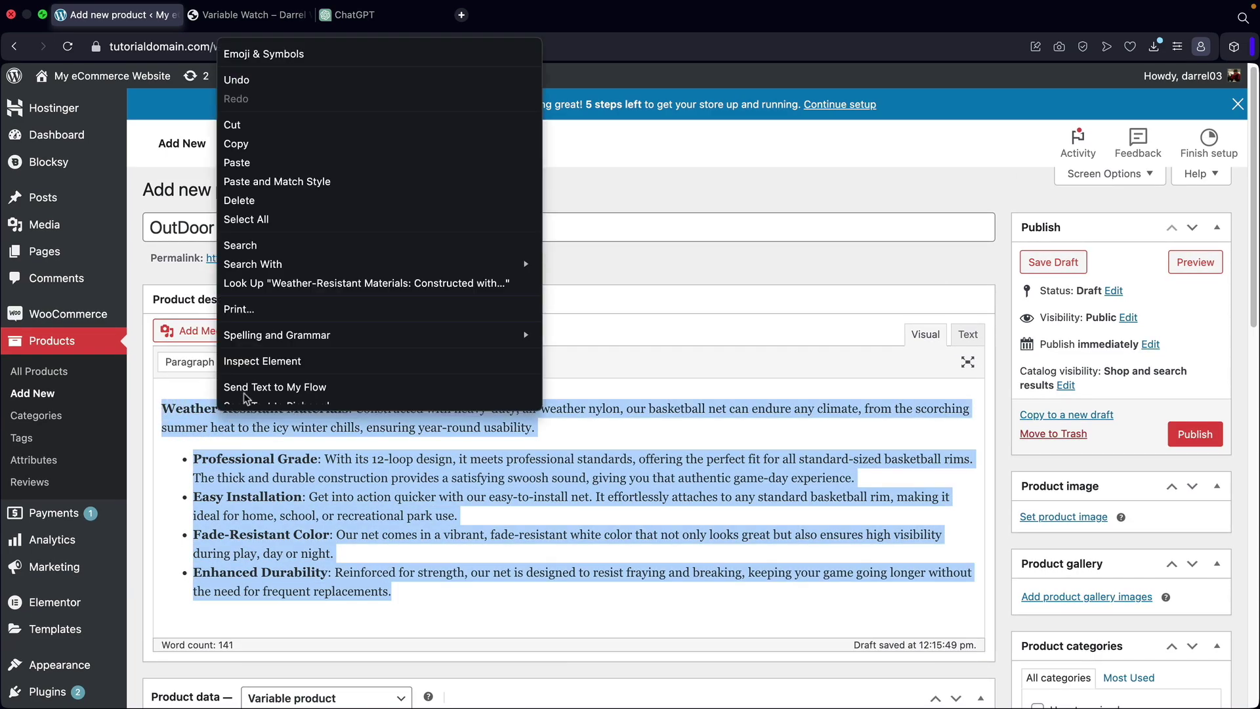
pyautogui.click(292, 171)
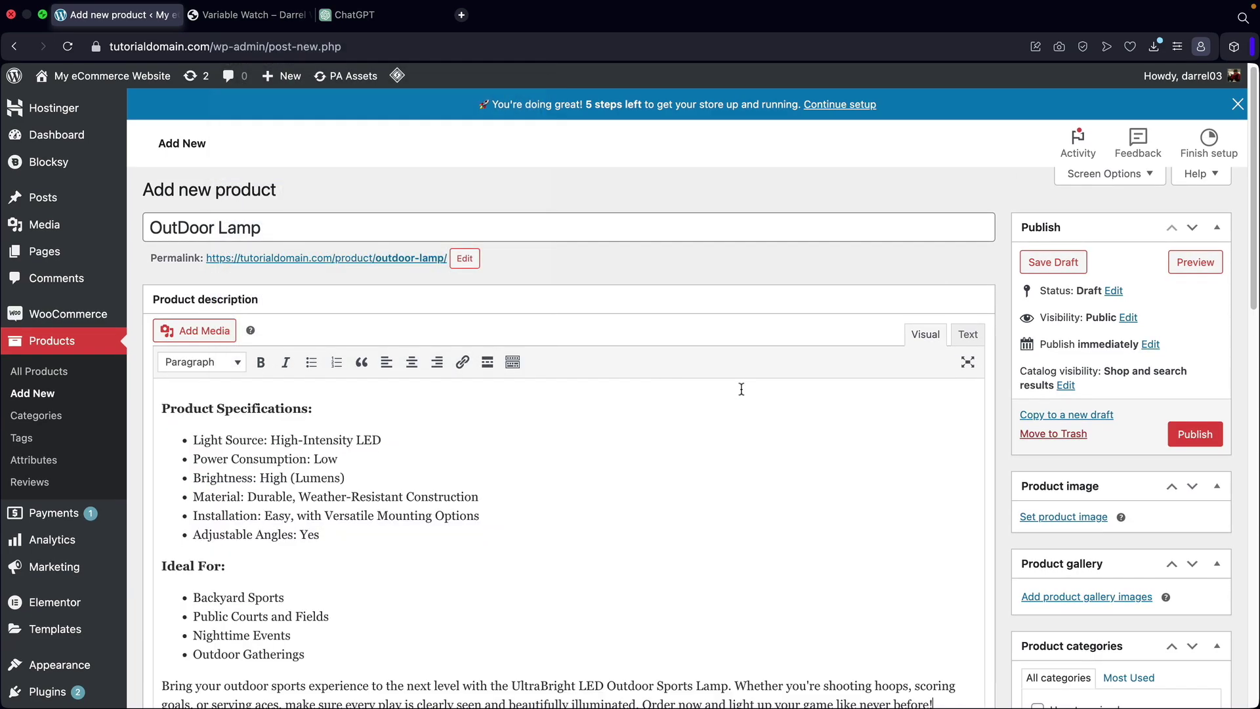
pyautogui.scroll(-2, 740, 422)
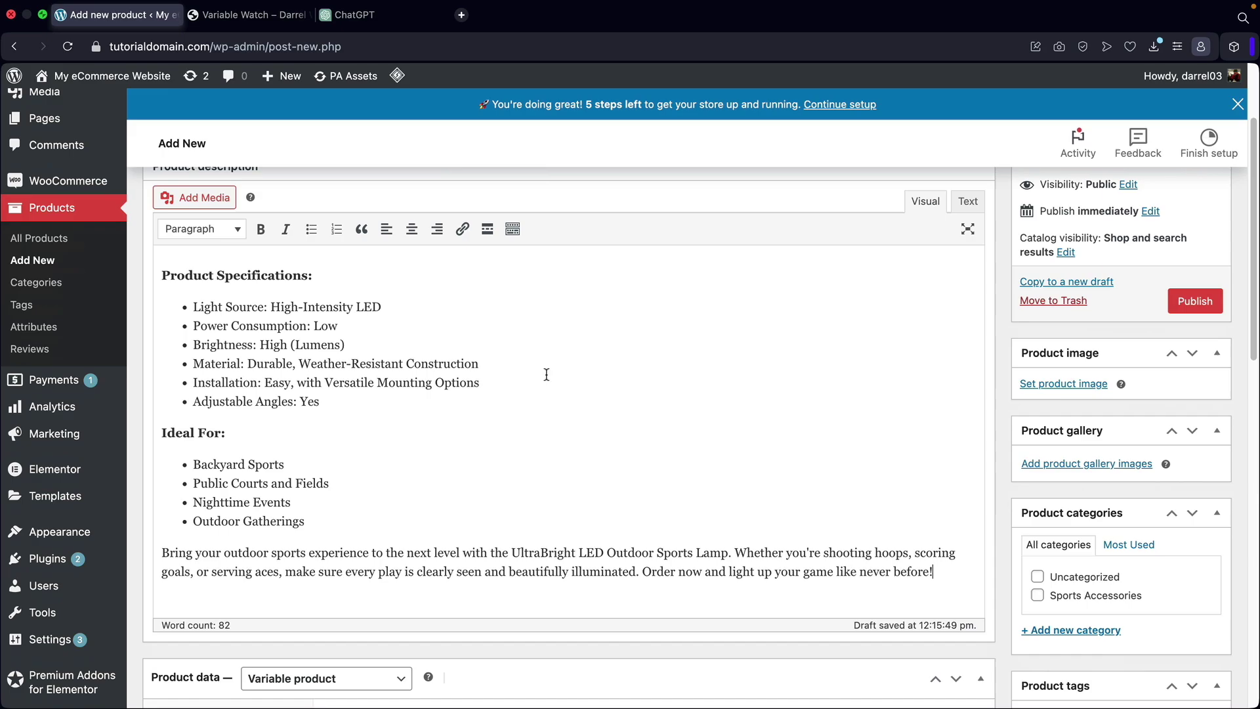
# Step: Set the red lamp picture as the main product image
pyautogui.click(1061, 394)
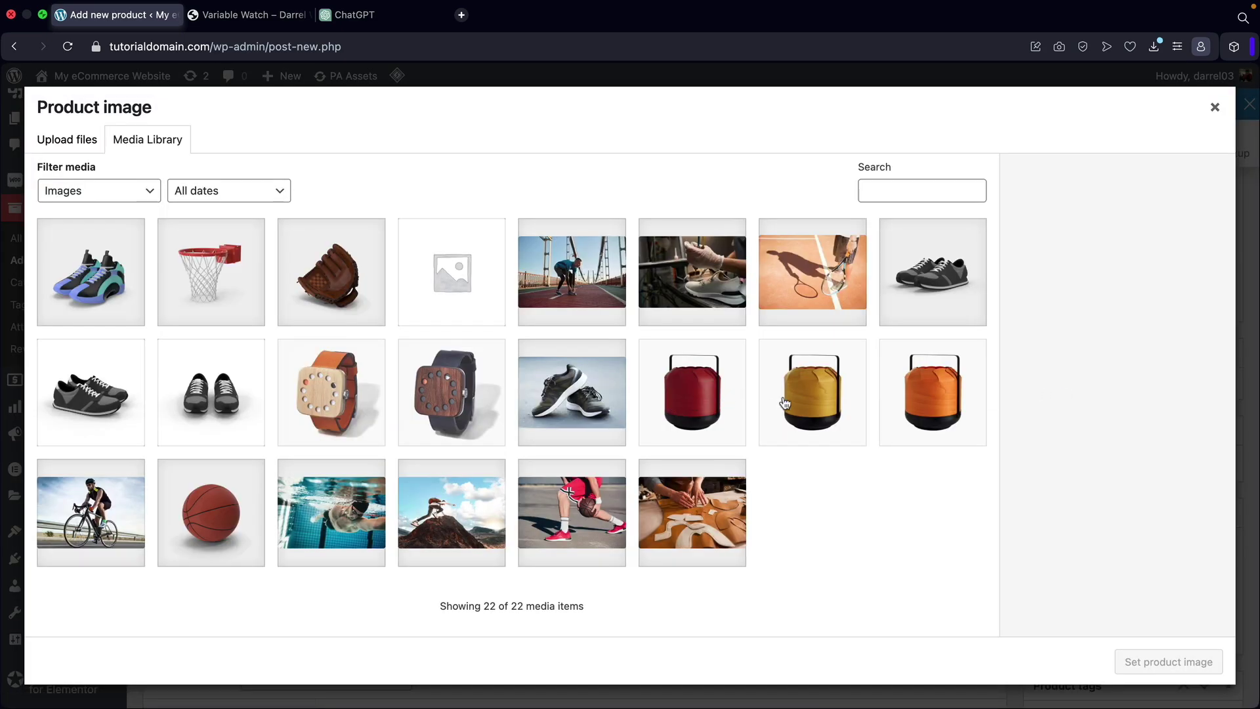
pyautogui.click(693, 392)
pyautogui.click(1145, 660)
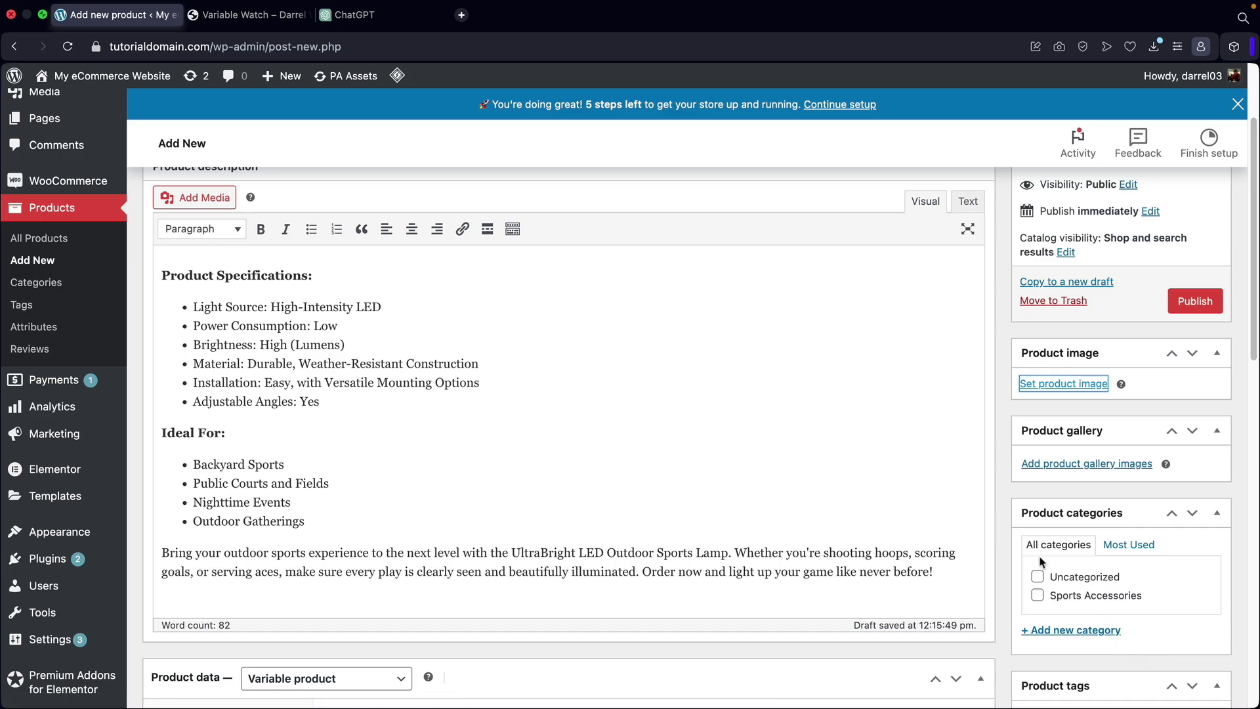
pyautogui.scroll(-5, 1049, 551)
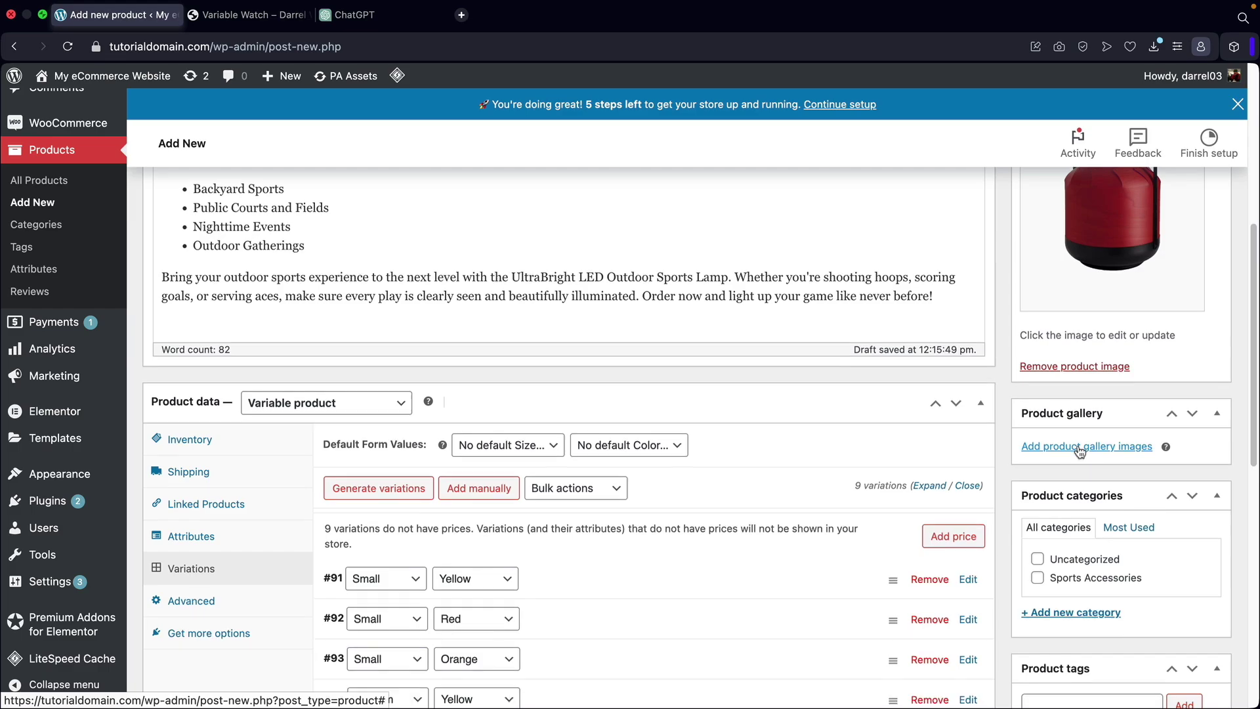
pyautogui.scroll(-2, 1081, 459)
# Step: Create a new Outdoors product category and assign it to the lamp
pyautogui.click(1079, 496)
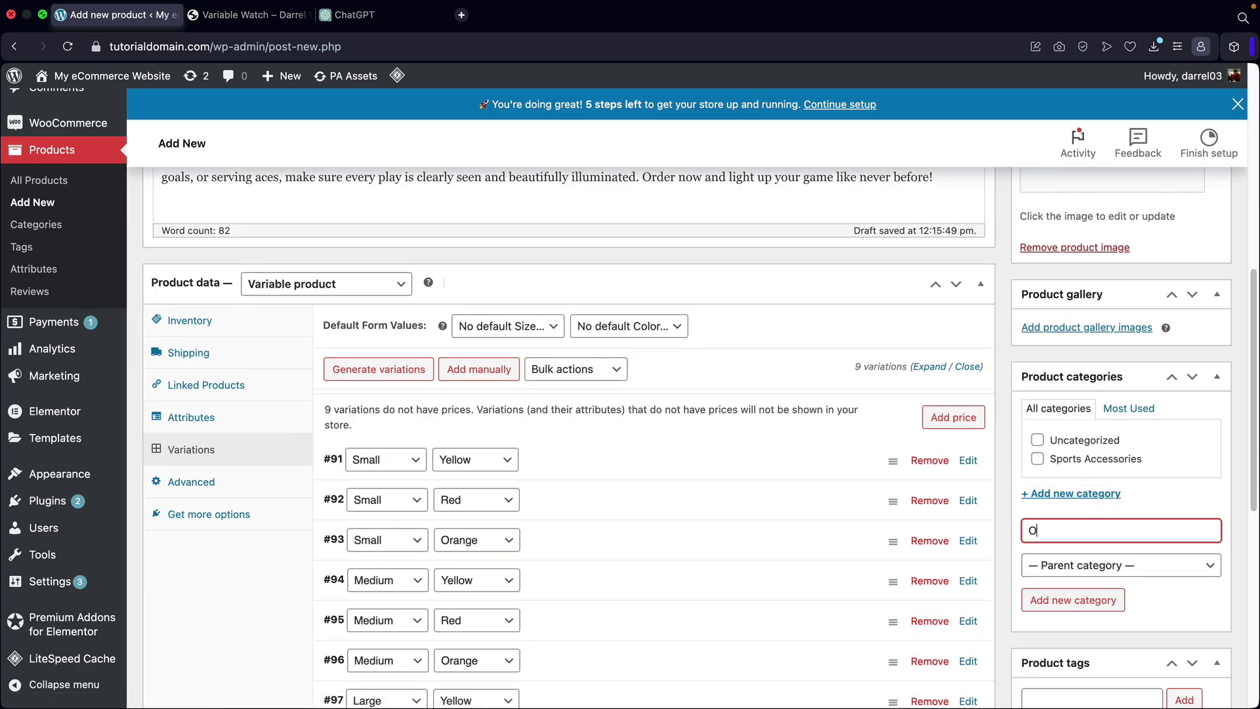
pyautogui.write('Outdoors')
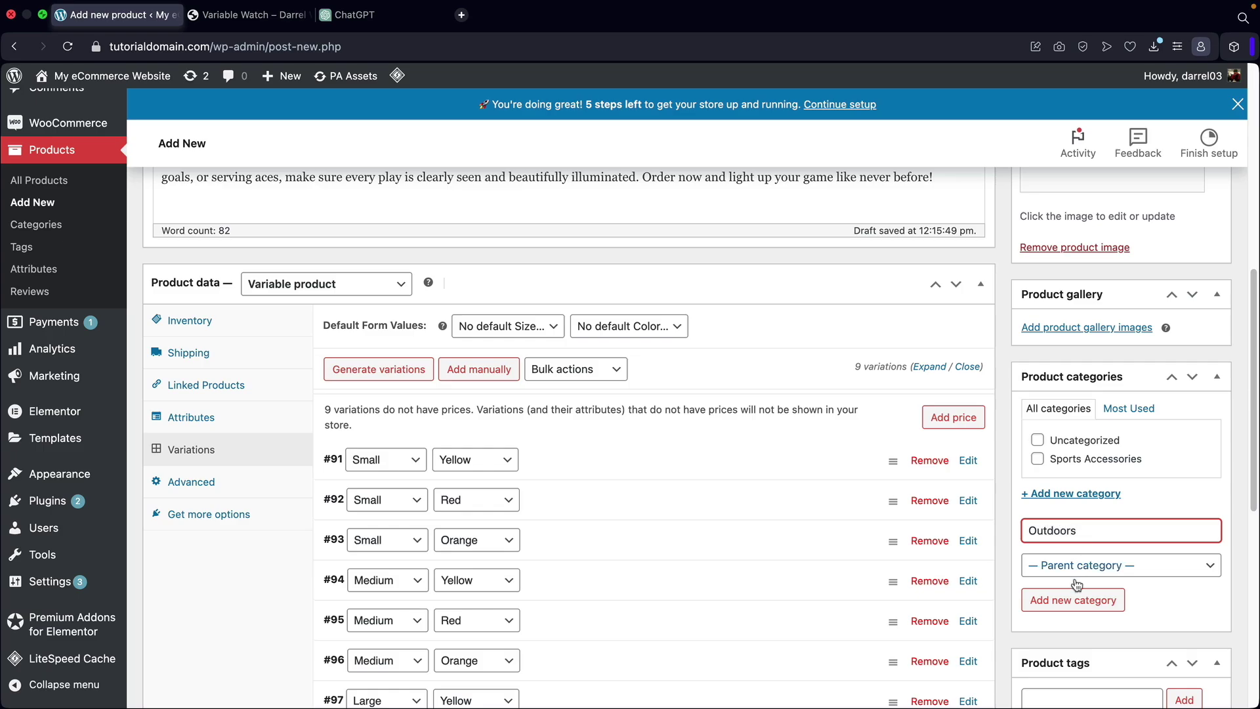
pyautogui.click(1075, 599)
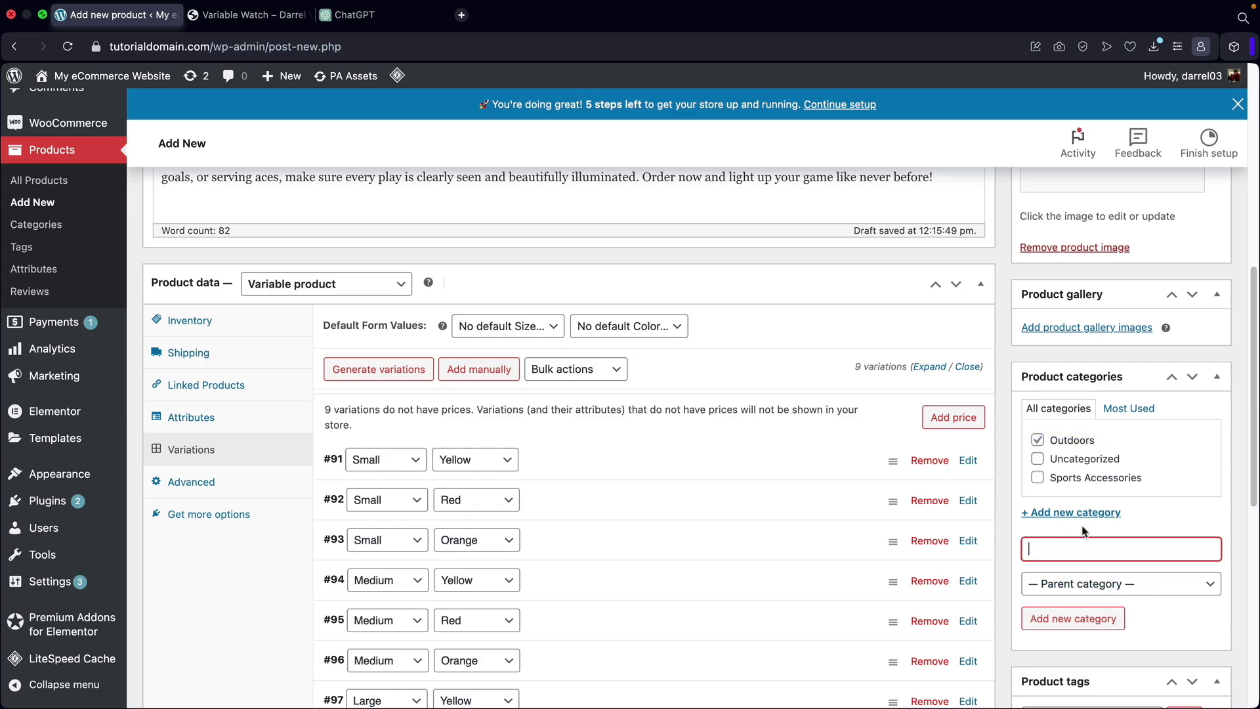
pyautogui.scroll(-3, 1082, 530)
# Step: Add lamp and yellow as product tags
pyautogui.click(1076, 526)
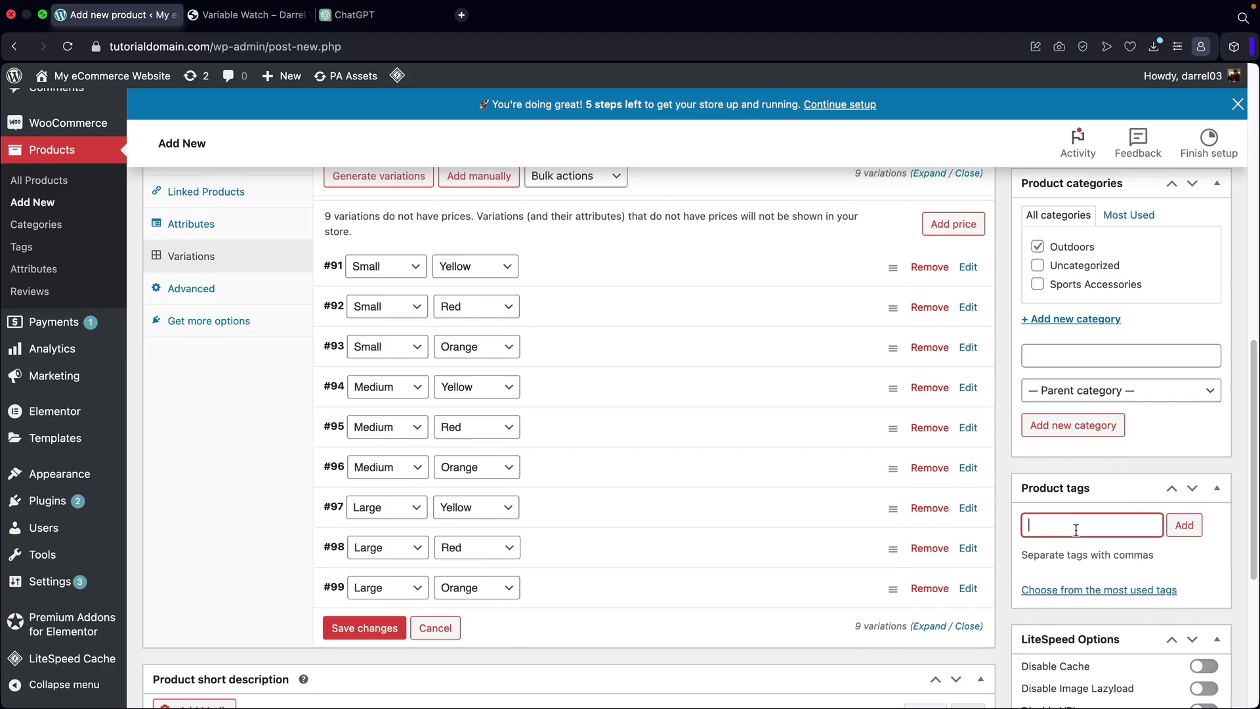
pyautogui.write('lamp')
pyautogui.press('Return')
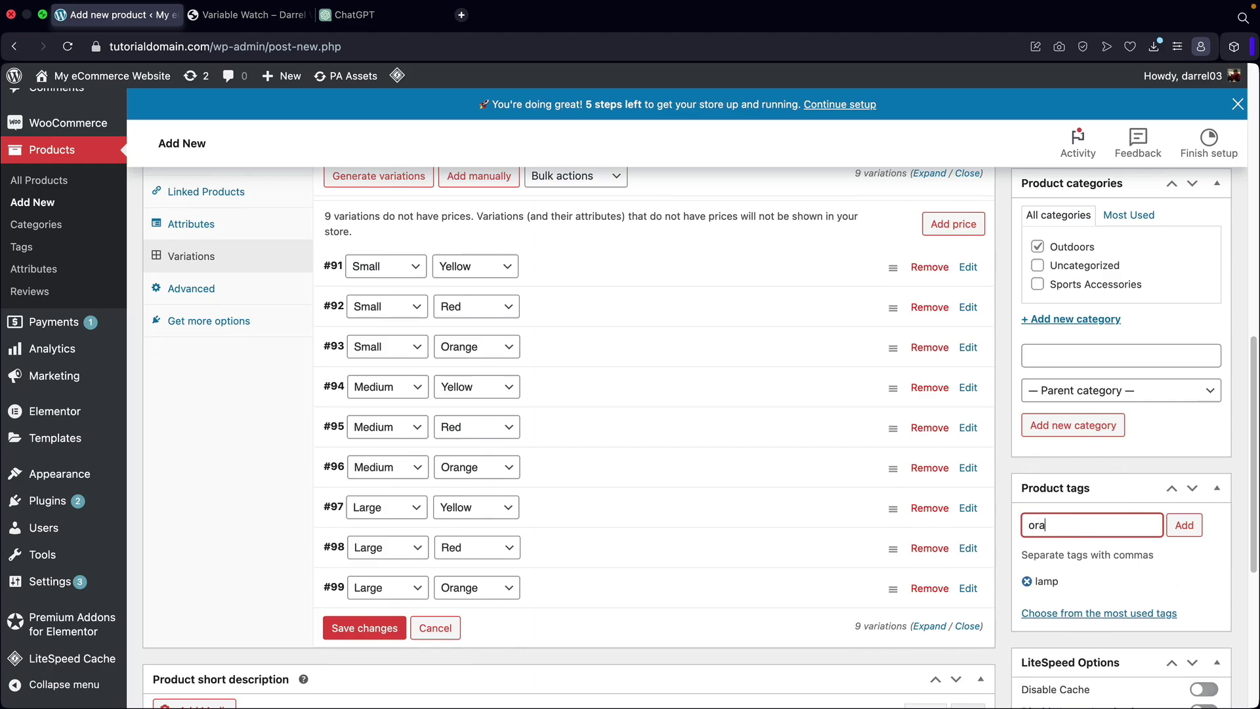
pyautogui.write('yellow')
pyautogui.press('Return')
pyautogui.scroll(-6, 1087, 526)
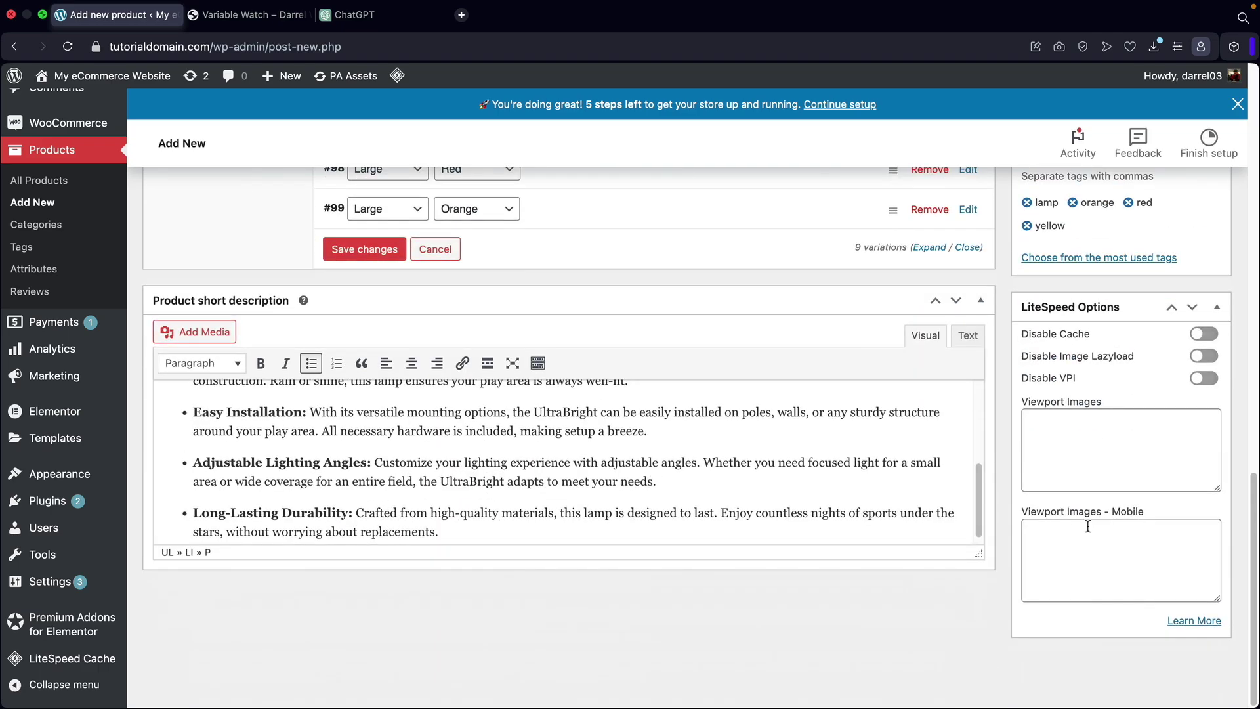
# Step: Set the variation Default Form Values to Size Medium and Color Red
pyautogui.scroll(10, 753, 470)
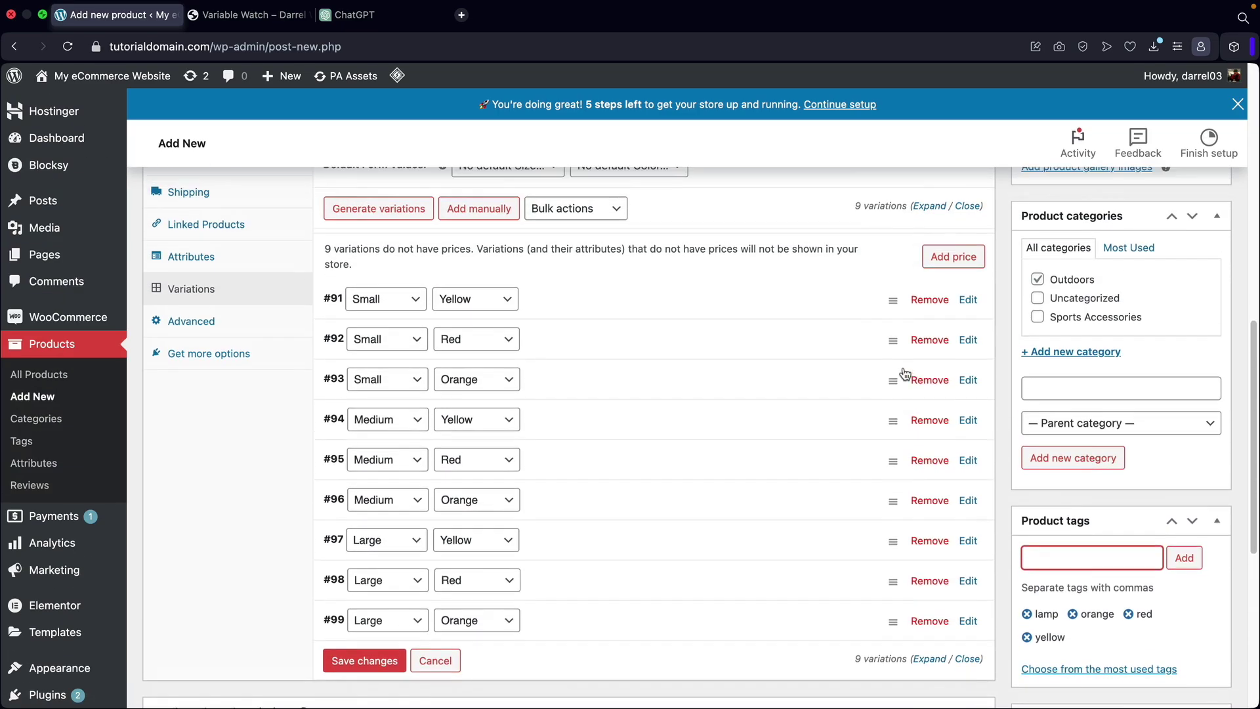
pyautogui.moveTo(353, 295); pyautogui.dragTo(387, 296)
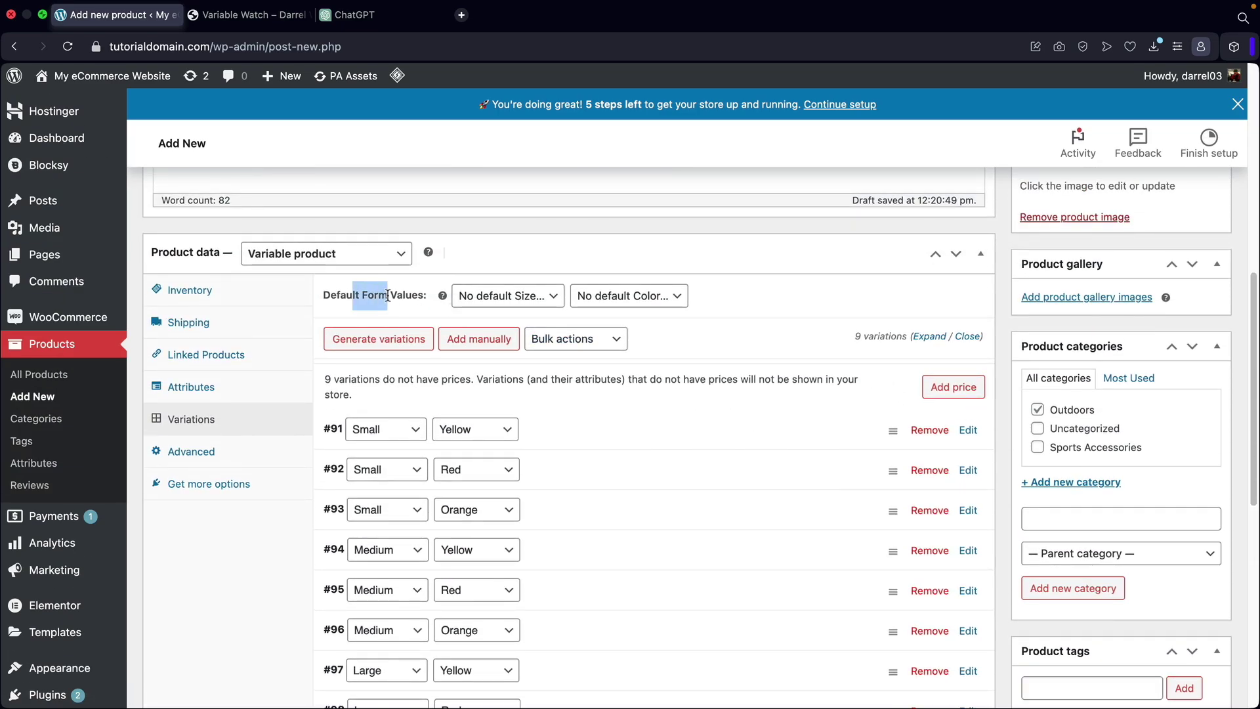
pyautogui.click(513, 303)
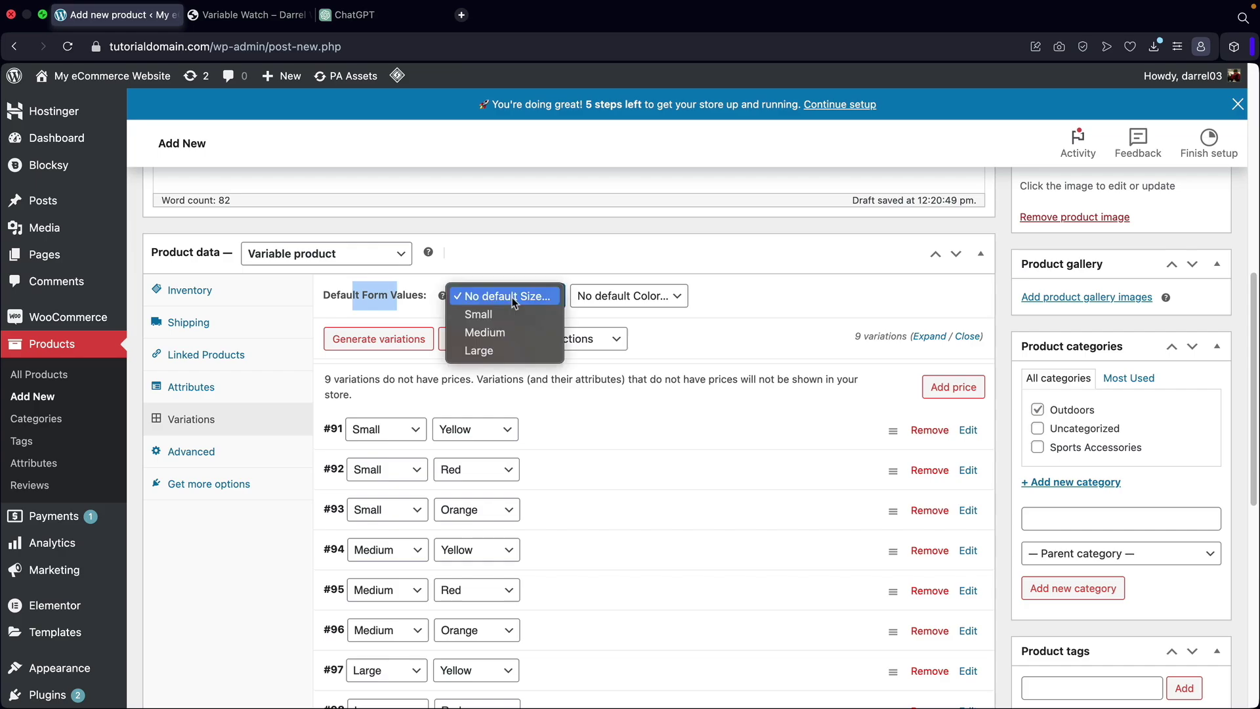
pyautogui.click(511, 332)
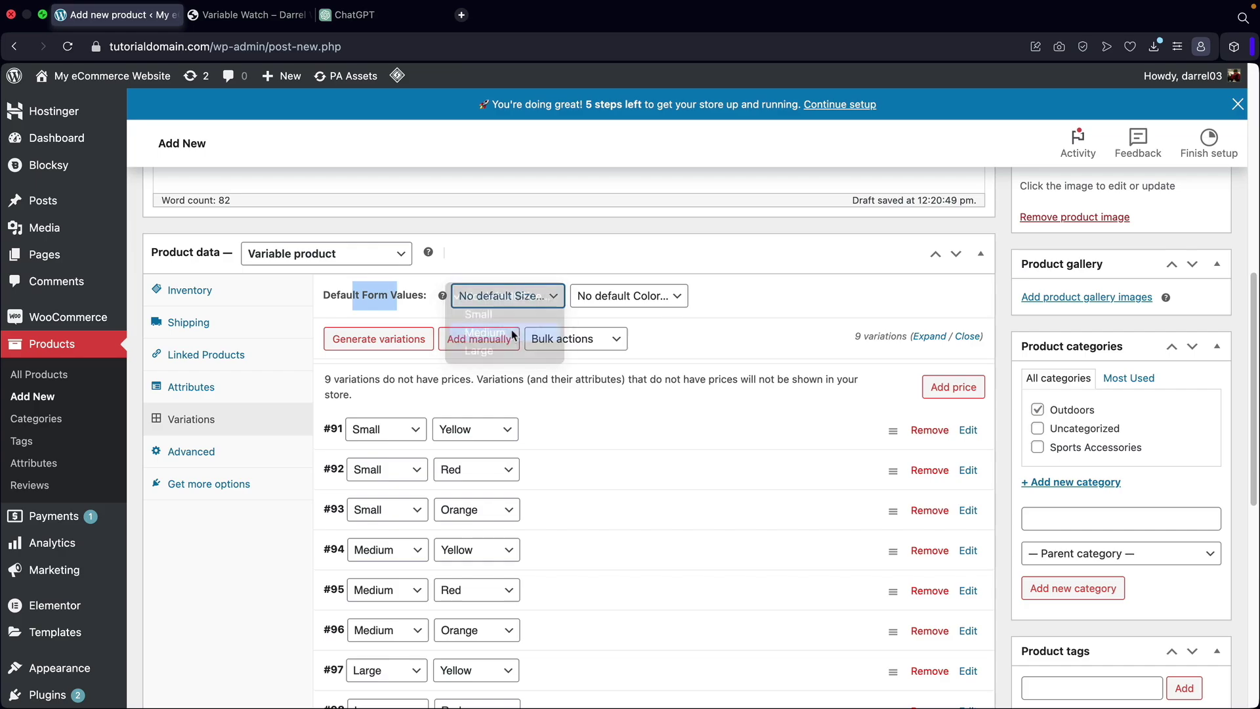
pyautogui.click(607, 302)
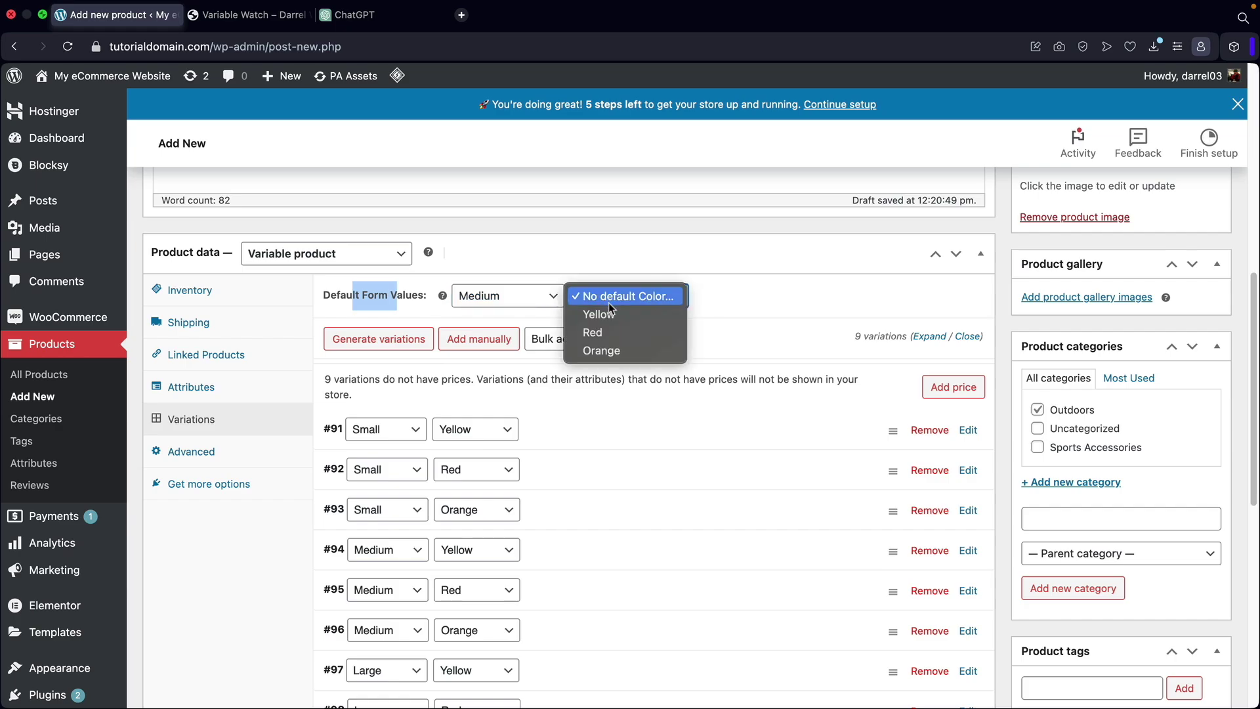
pyautogui.click(611, 329)
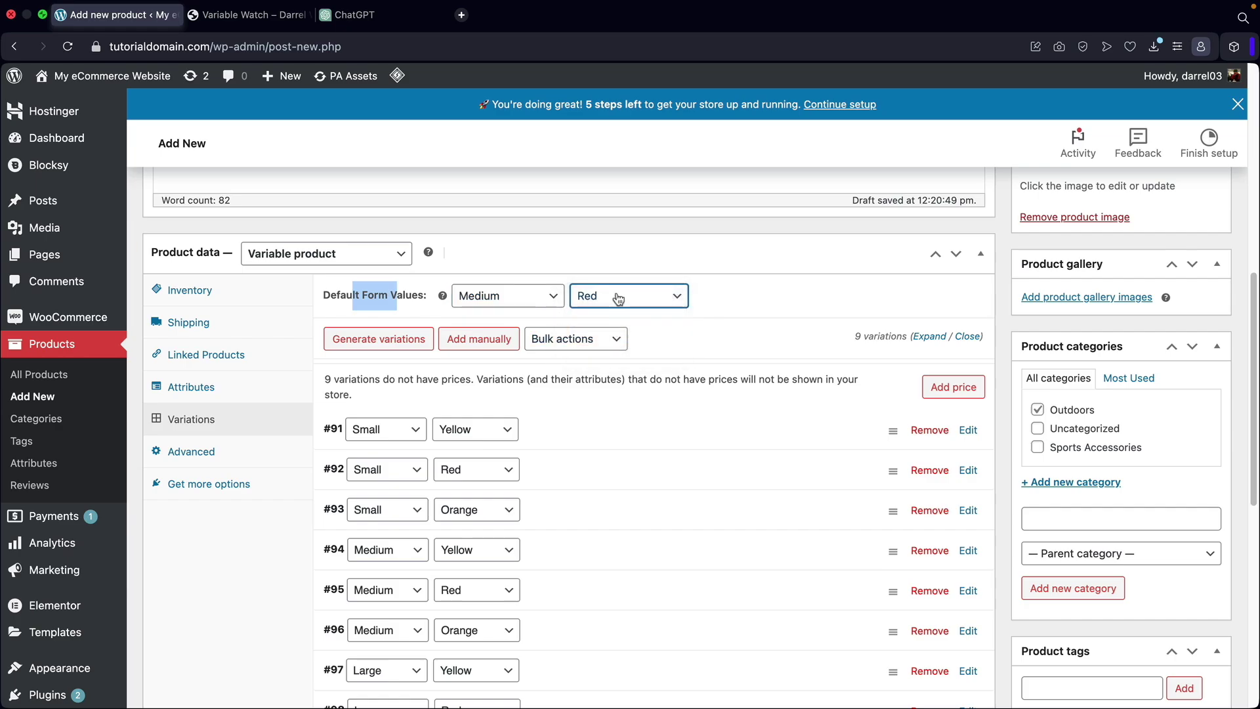
pyautogui.scroll(5, 717, 273)
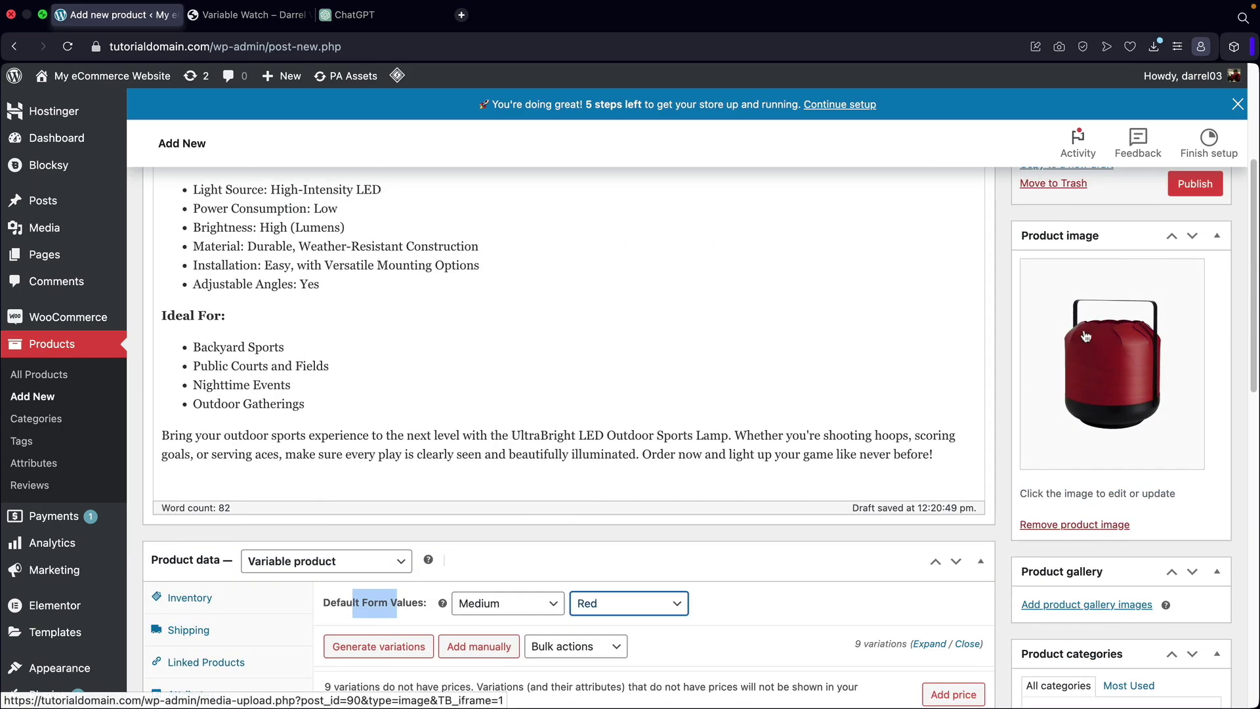
pyautogui.scroll(4, 976, 376)
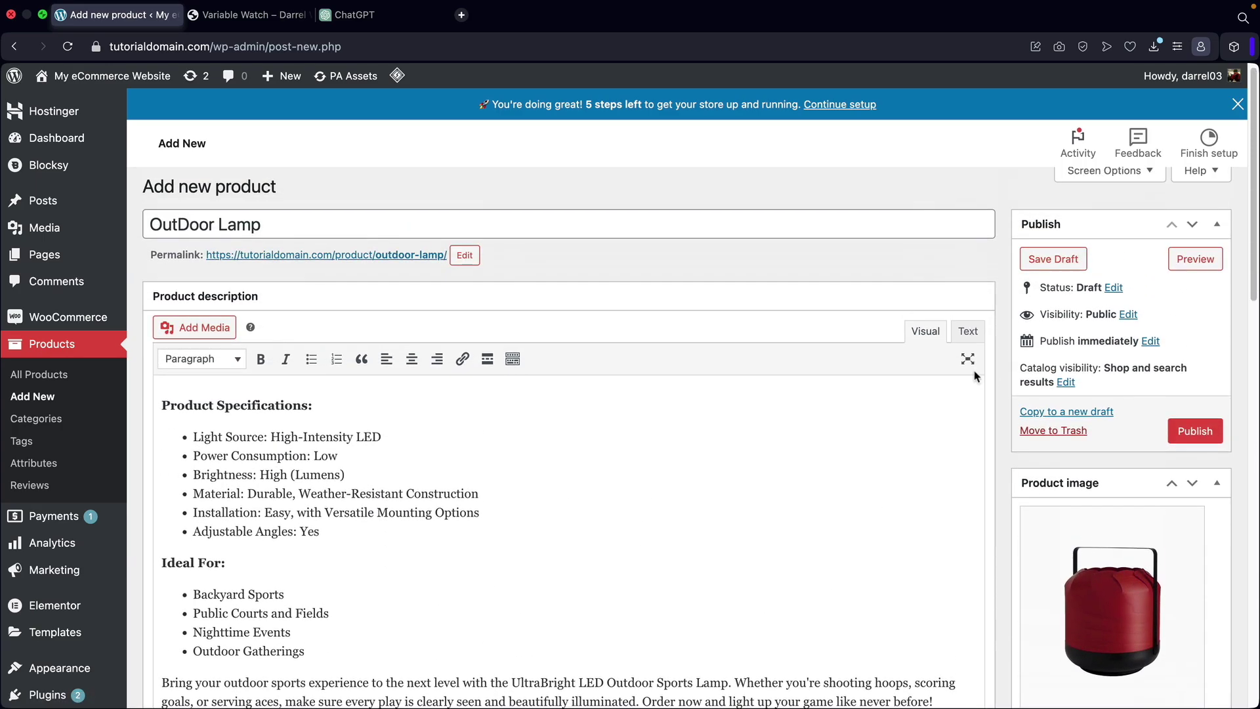
# Step: Publish the OutDoor Lamp and view its live product page, highlighting 'Lamp' in the title
pyautogui.click(1203, 439)
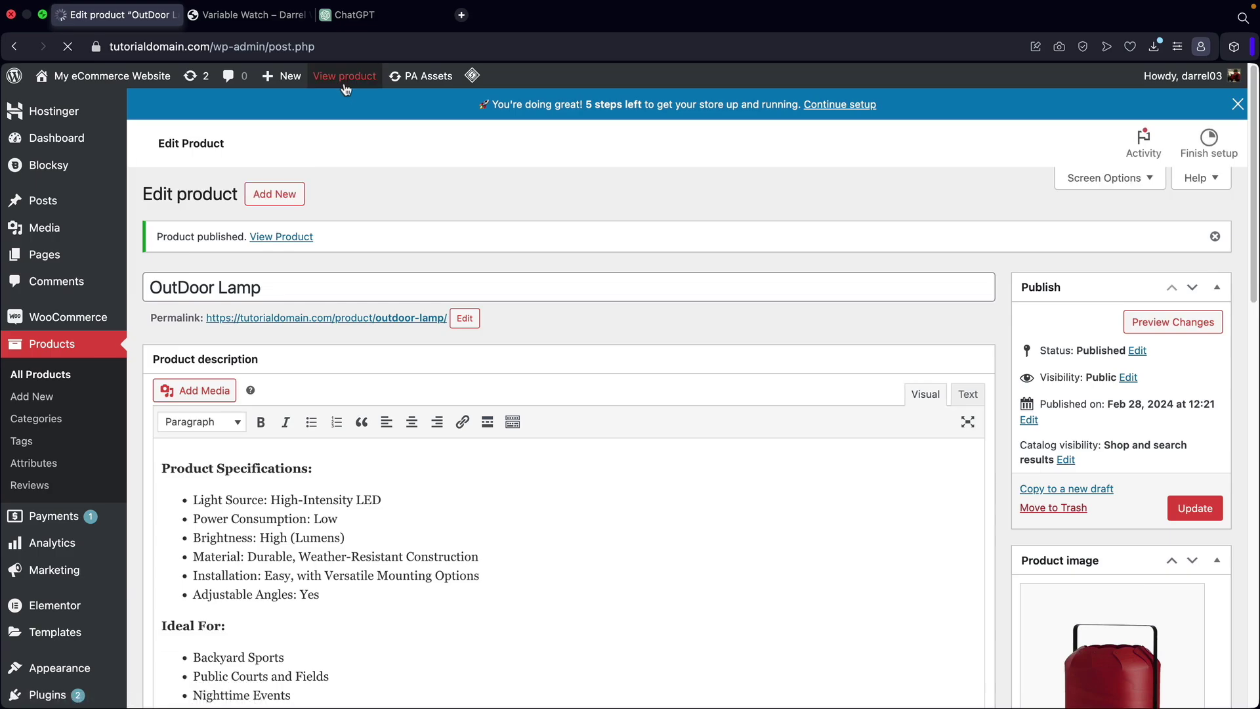
pyautogui.click(345, 77)
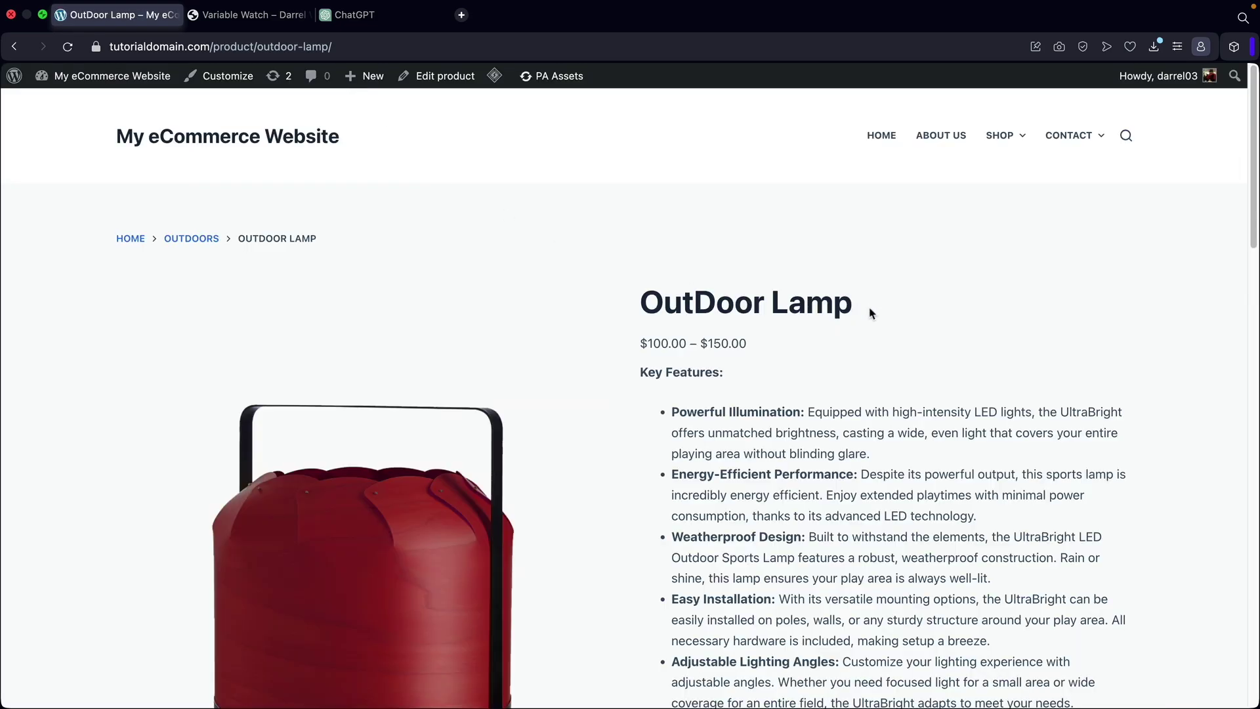
pyautogui.scroll(-2, 982, 330)
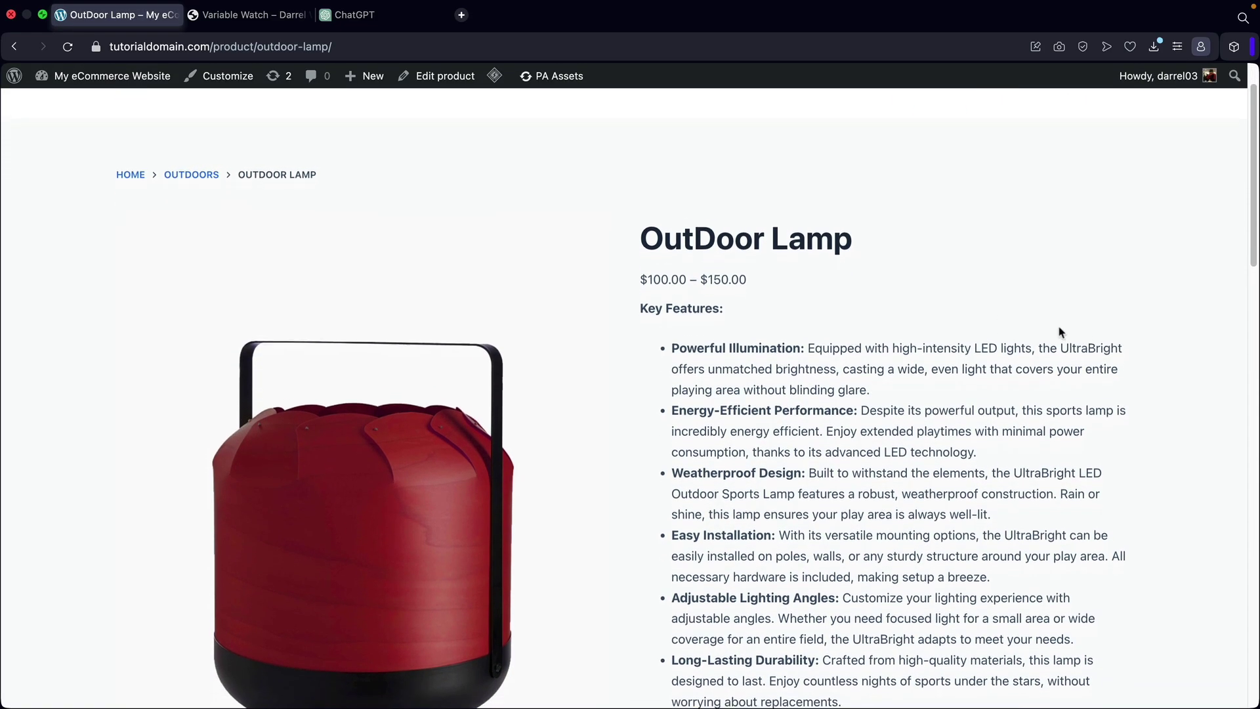
pyautogui.doubleClick(814, 231)
pyautogui.moveTo(715, 231); pyautogui.dragTo(634, 246)
pyautogui.scroll(-1, 714, 270)
pyautogui.scroll(-3, 643, 256)
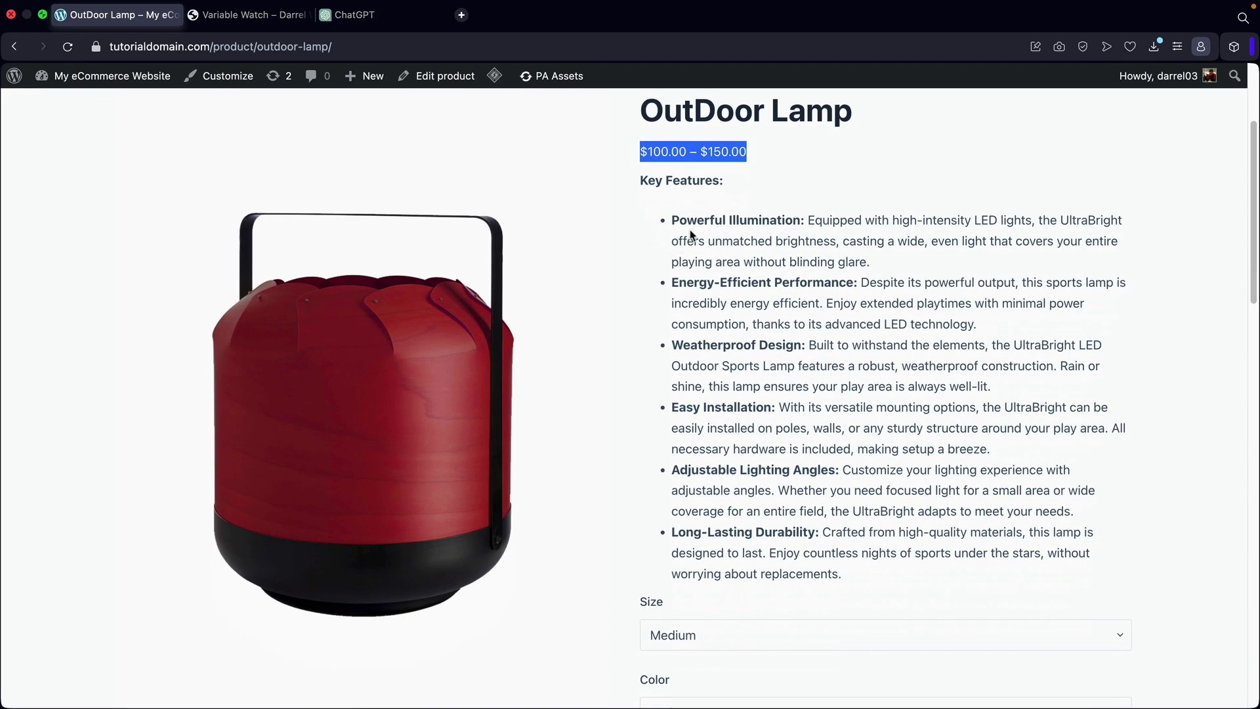
pyautogui.scroll(1, 834, 296)
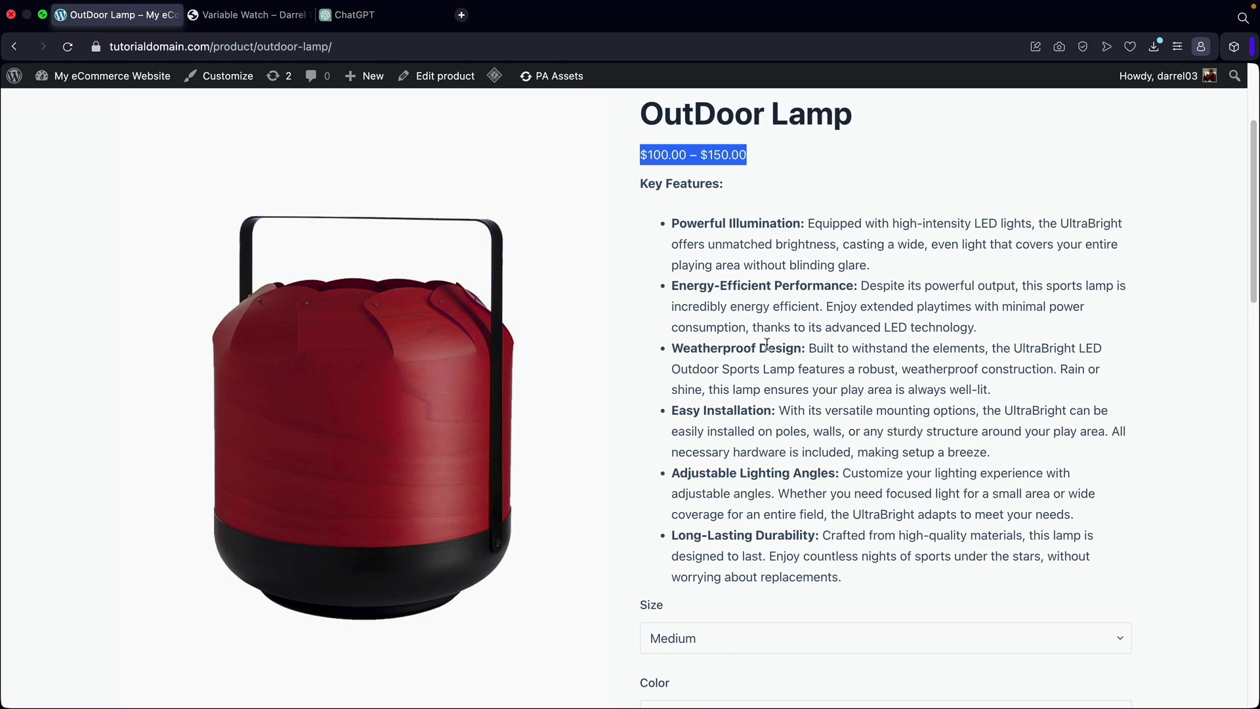
pyautogui.scroll(-5, 823, 362)
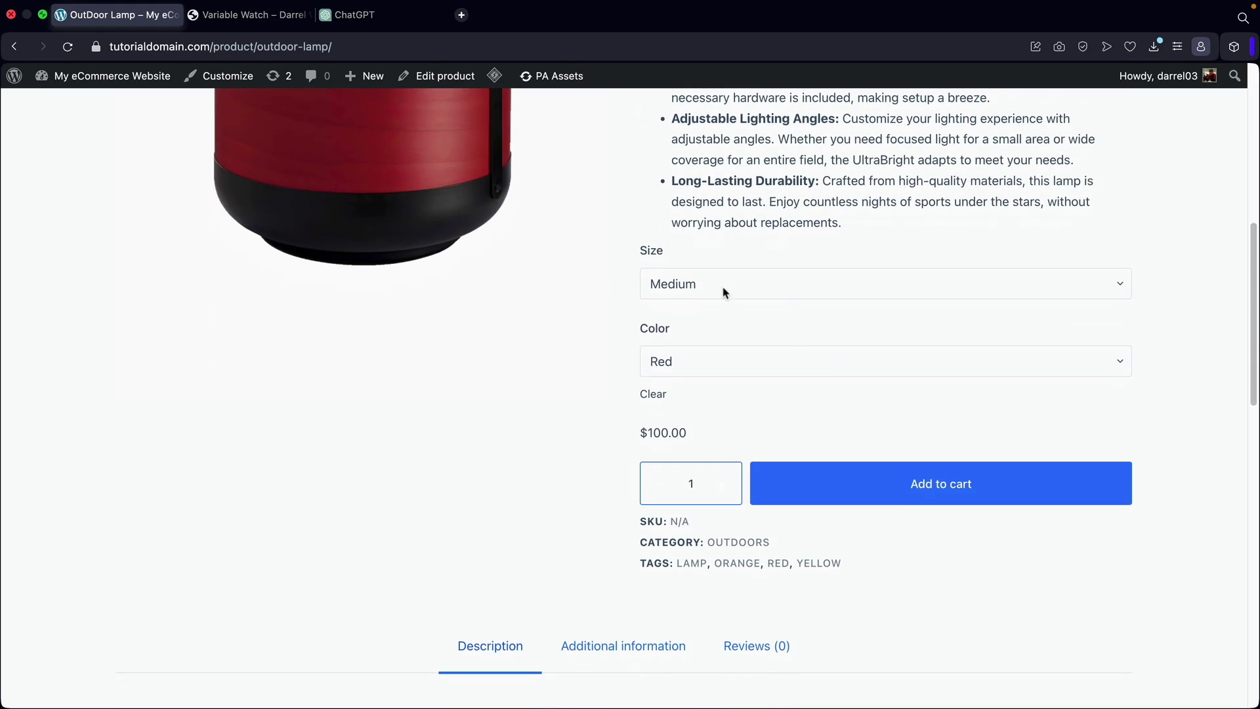
# Step: On the storefront, switch the lamp to size Small and colour Yellow
pyautogui.click(723, 291)
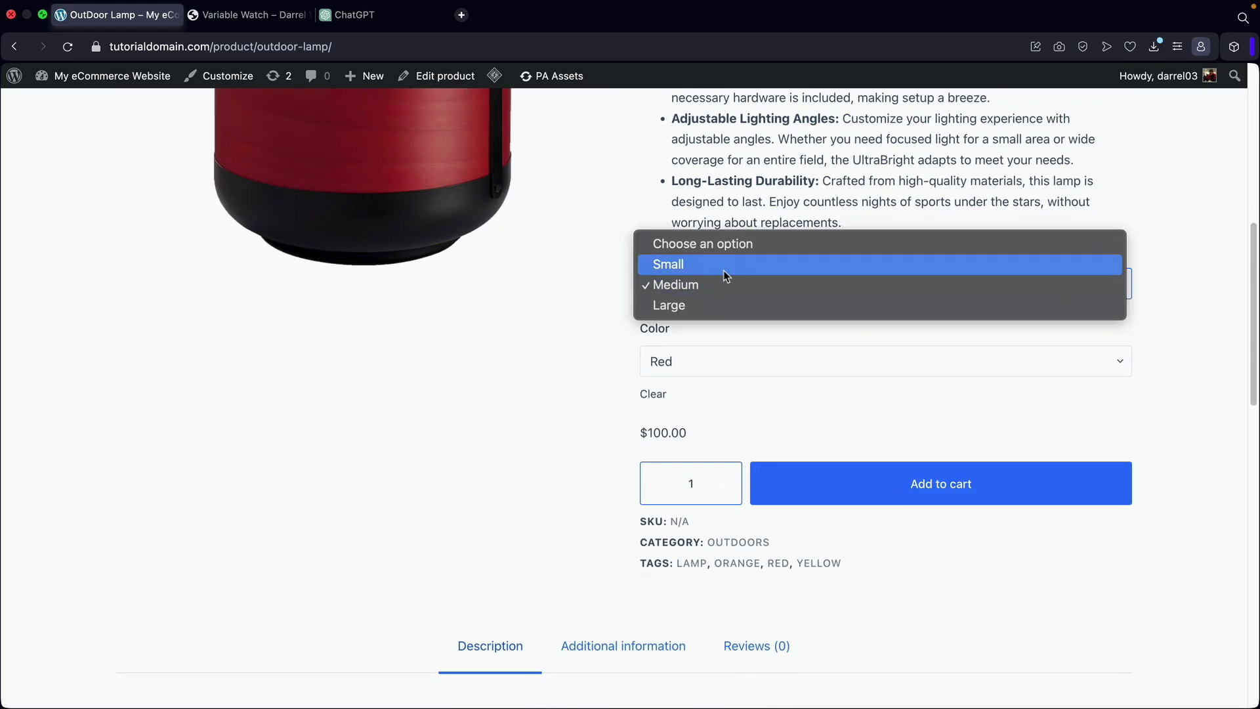
pyautogui.click(723, 266)
pyautogui.click(713, 361)
pyautogui.press('Up')
pyautogui.press('Return')
pyautogui.scroll(6, 554, 357)
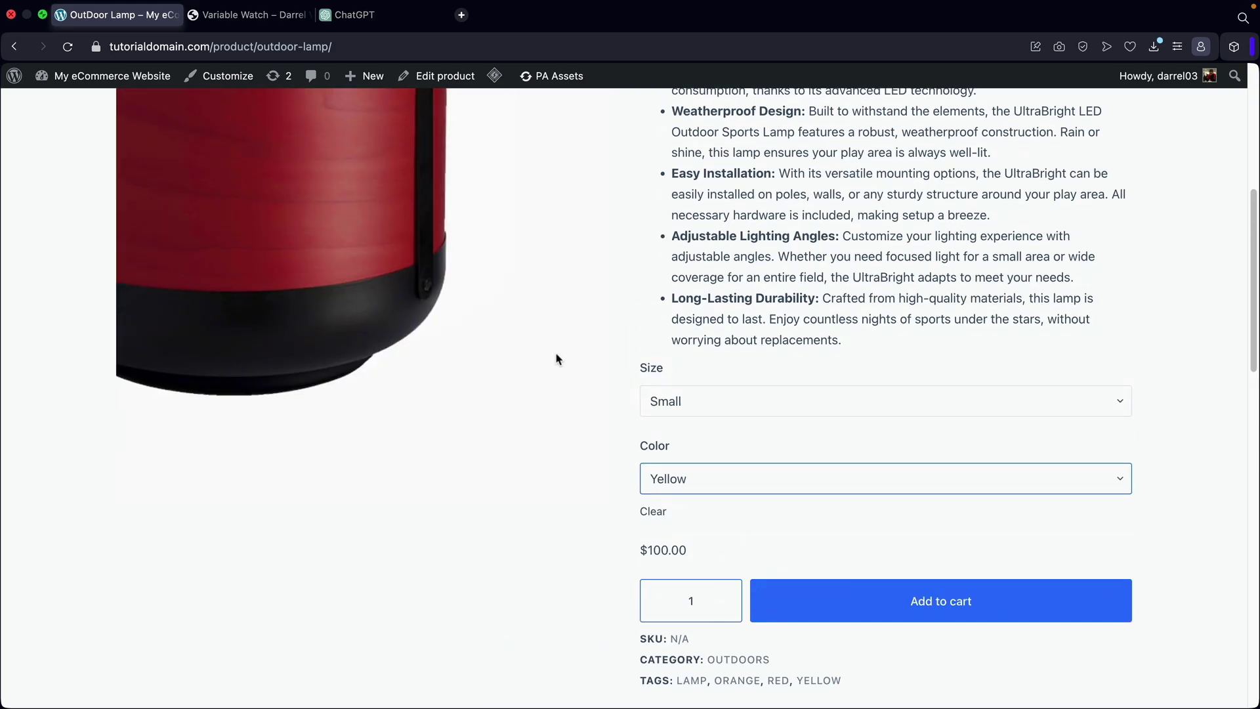
pyautogui.scroll(-3, 897, 388)
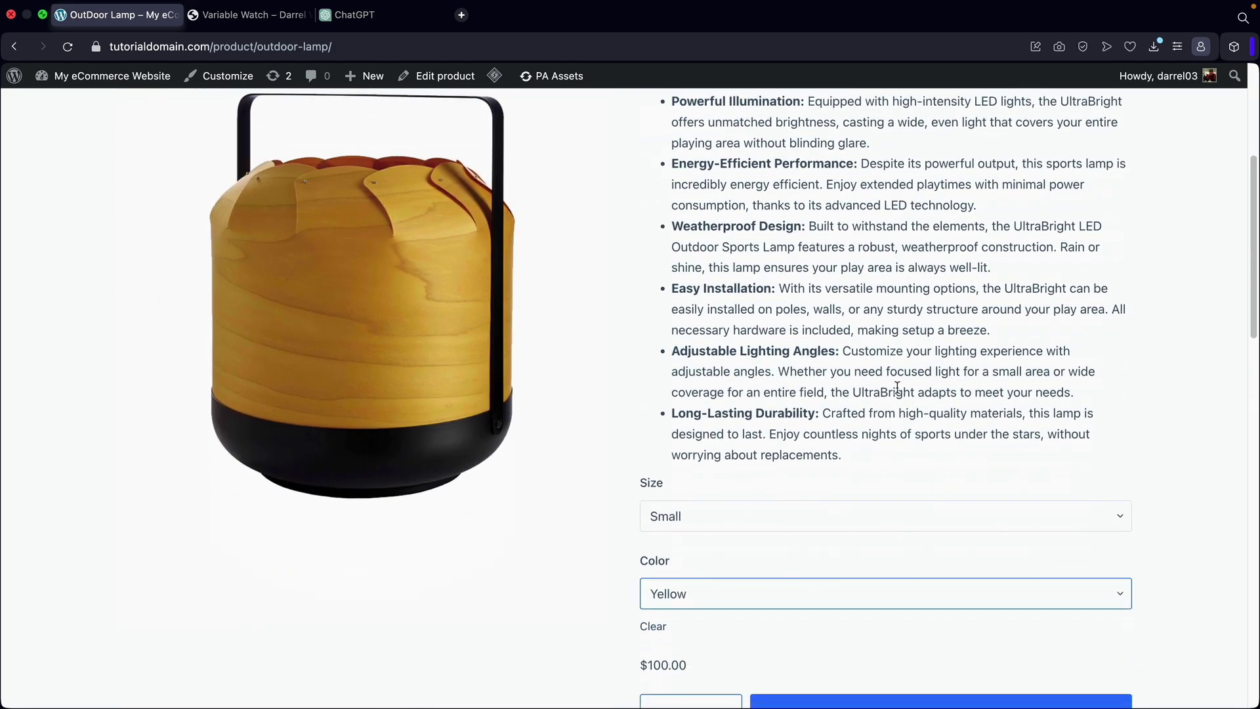
# Step: Change the lamp colour to Orange and the size back to Medium
pyautogui.click(786, 596)
pyautogui.click(777, 633)
pyautogui.click(803, 523)
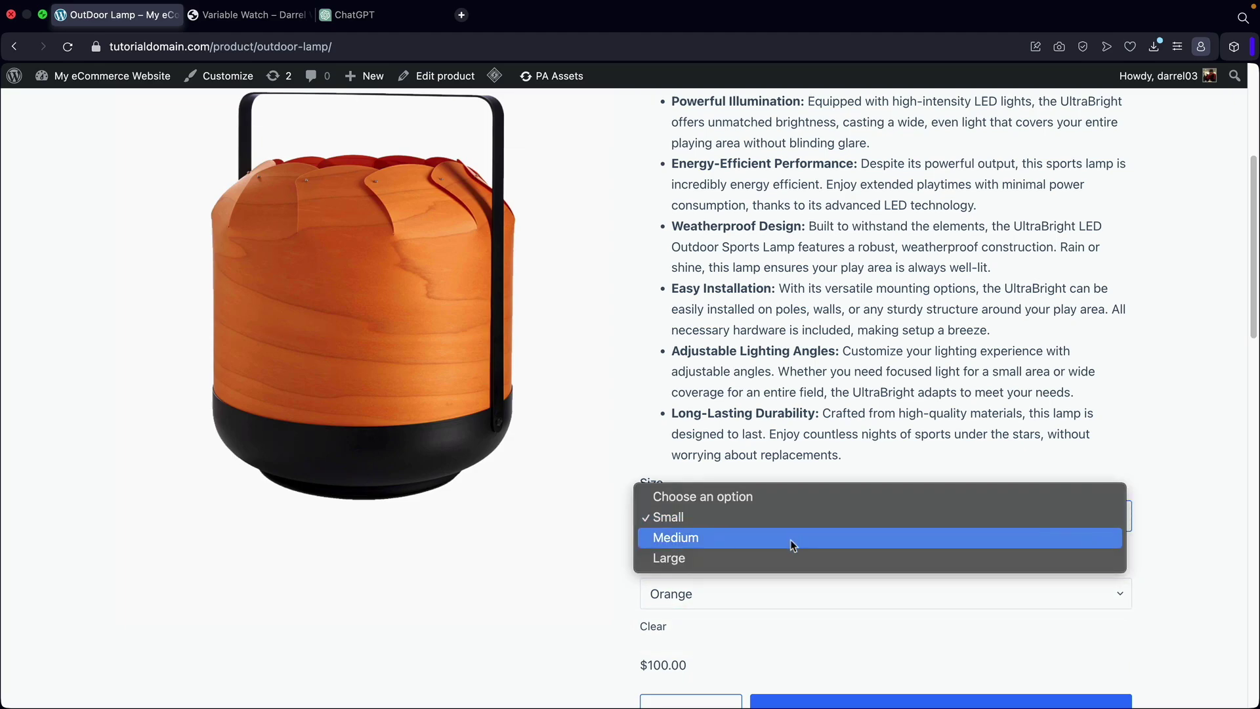
pyautogui.click(790, 539)
# Step: Cycle the lamp colour through Red, Yellow and Orange to check the image swaps
pyautogui.click(771, 589)
pyautogui.click(777, 570)
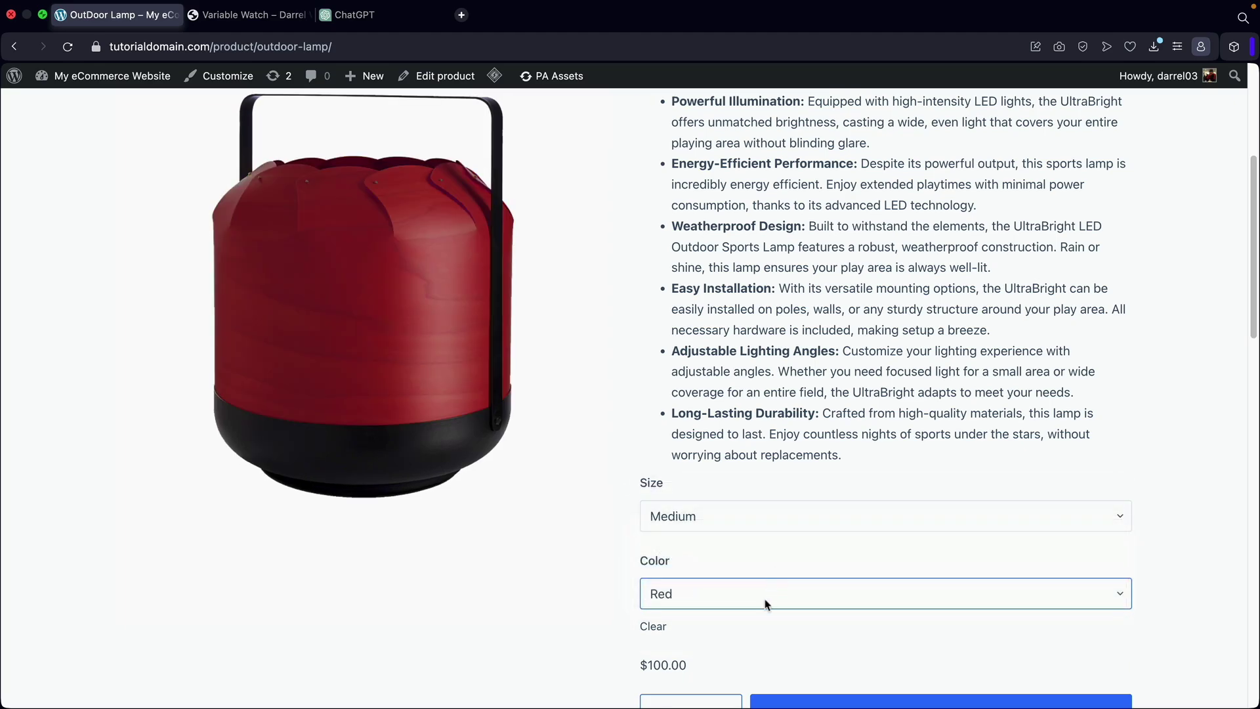
pyautogui.click(765, 599)
pyautogui.click(765, 576)
pyautogui.click(748, 598)
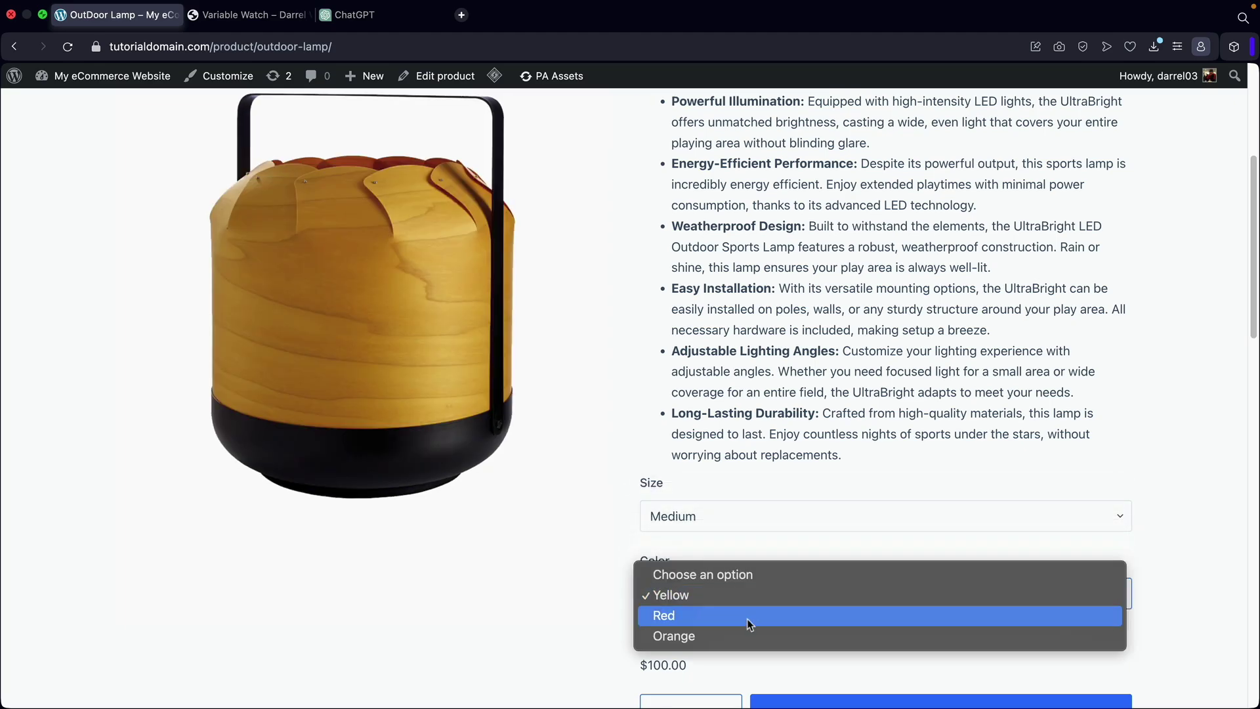
pyautogui.click(745, 634)
pyautogui.scroll(3, 816, 471)
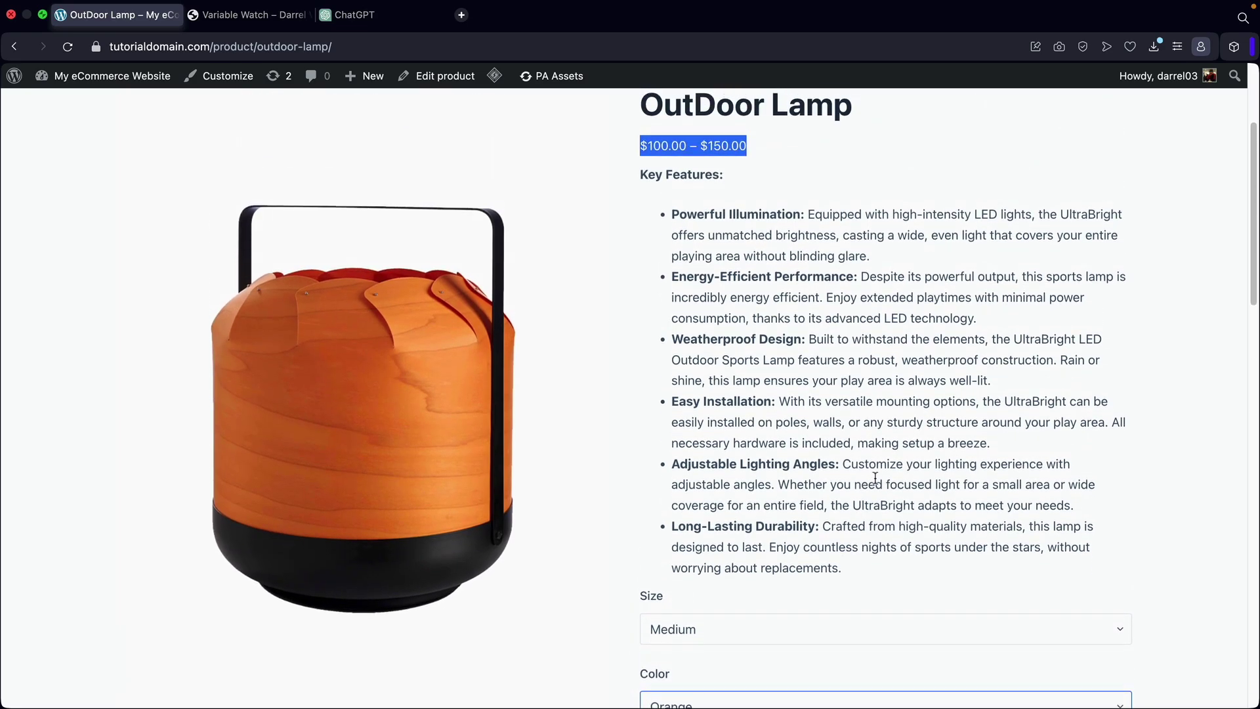